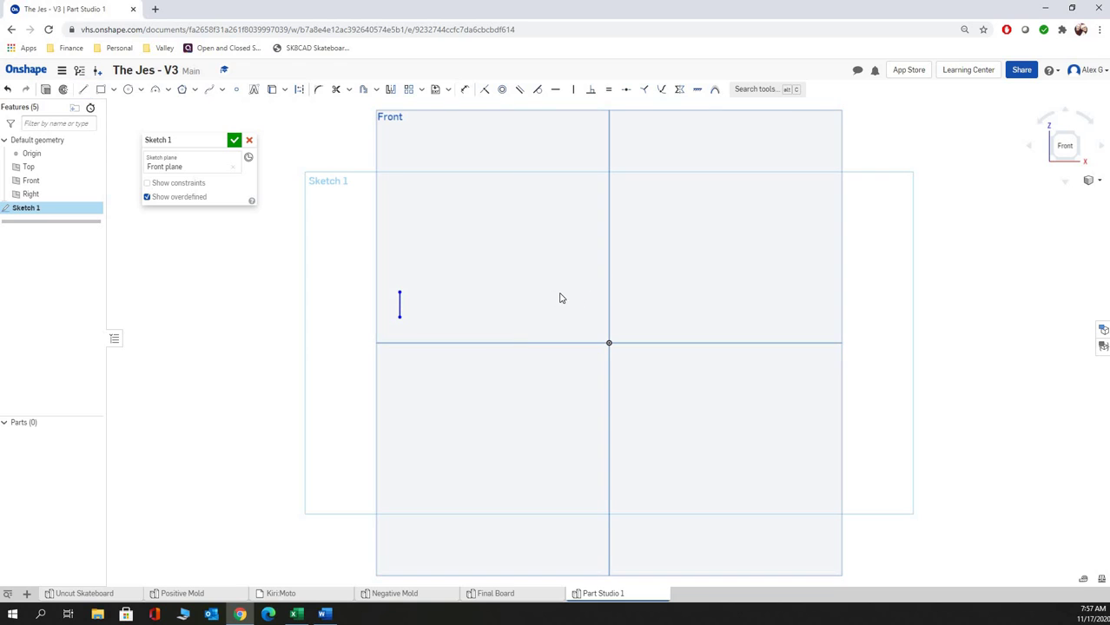
Sketch a second short vertical line beside the existing one, between it and the vertical axis.
{"action": "key", "text": "l"}
{"action": "right_click", "coordinate": [480, 271]}
{"action": "left_click", "coordinate": [503, 278]}
Examine the board models in the Final Board and Uncut Skateboard studios, and return to Part Studio 1.
{"action": "left_click", "coordinate": [504, 593]}
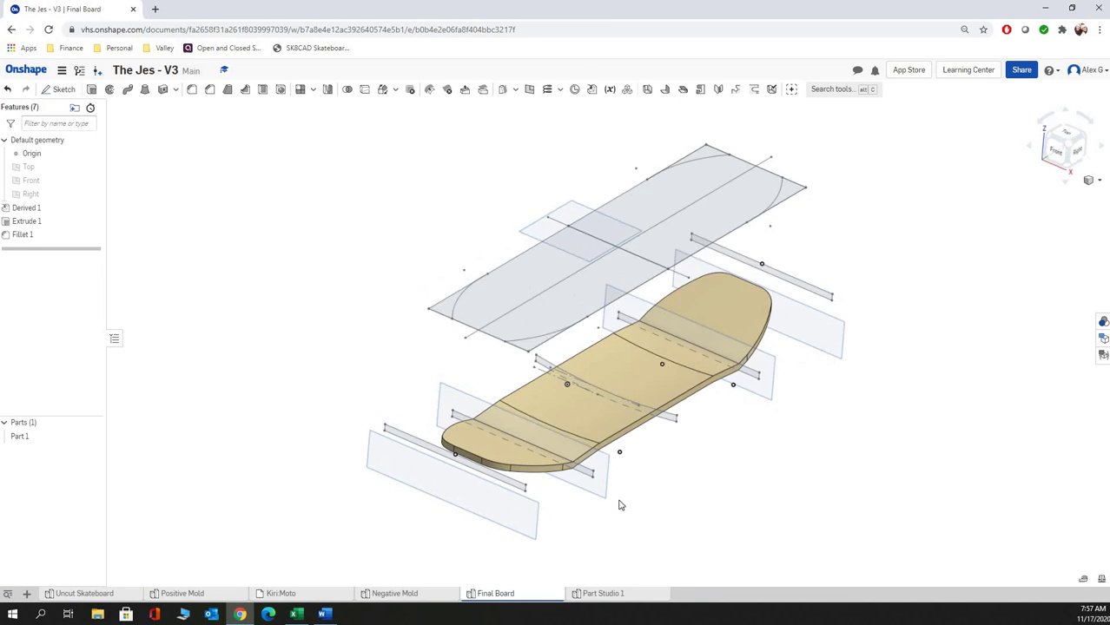
{"action": "left_click", "coordinate": [84, 593]}
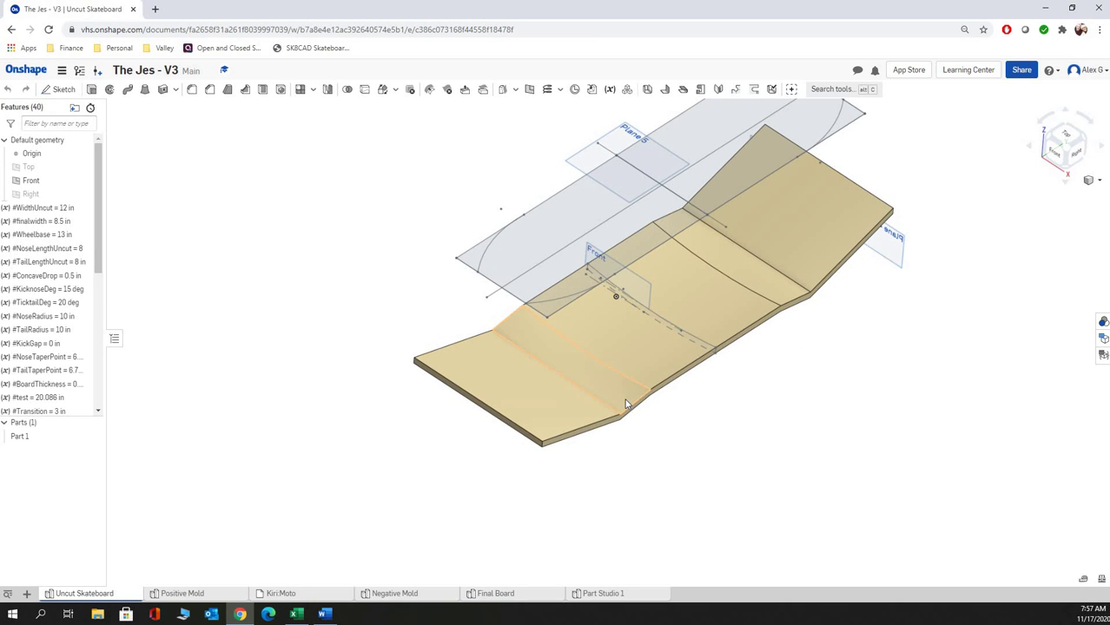
{"action": "left_click", "coordinate": [497, 593]}
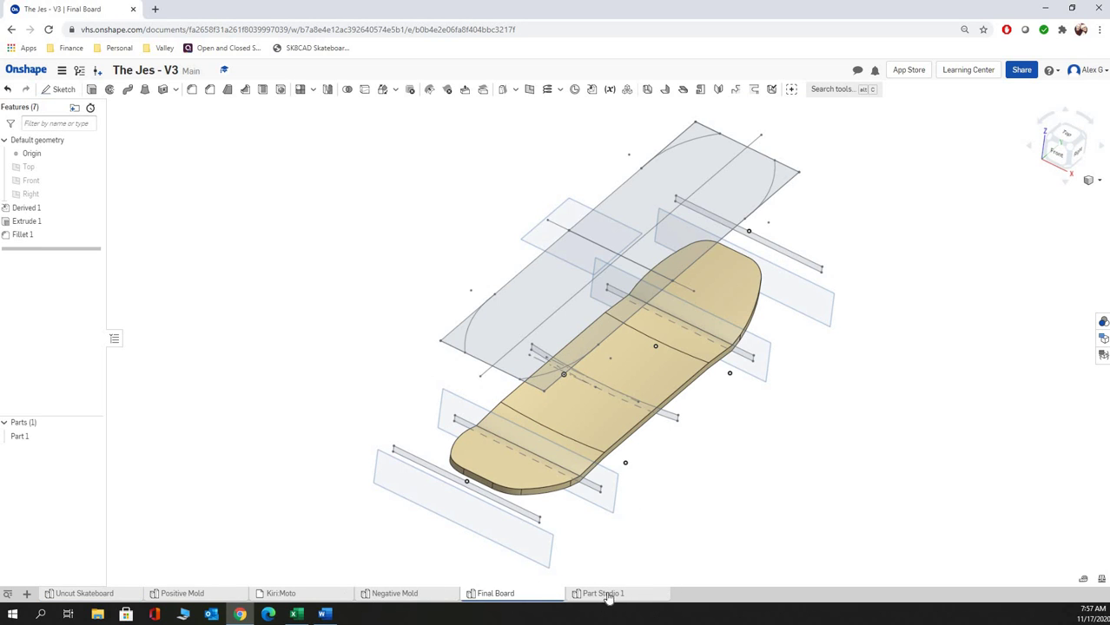
{"action": "left_click", "coordinate": [606, 595]}
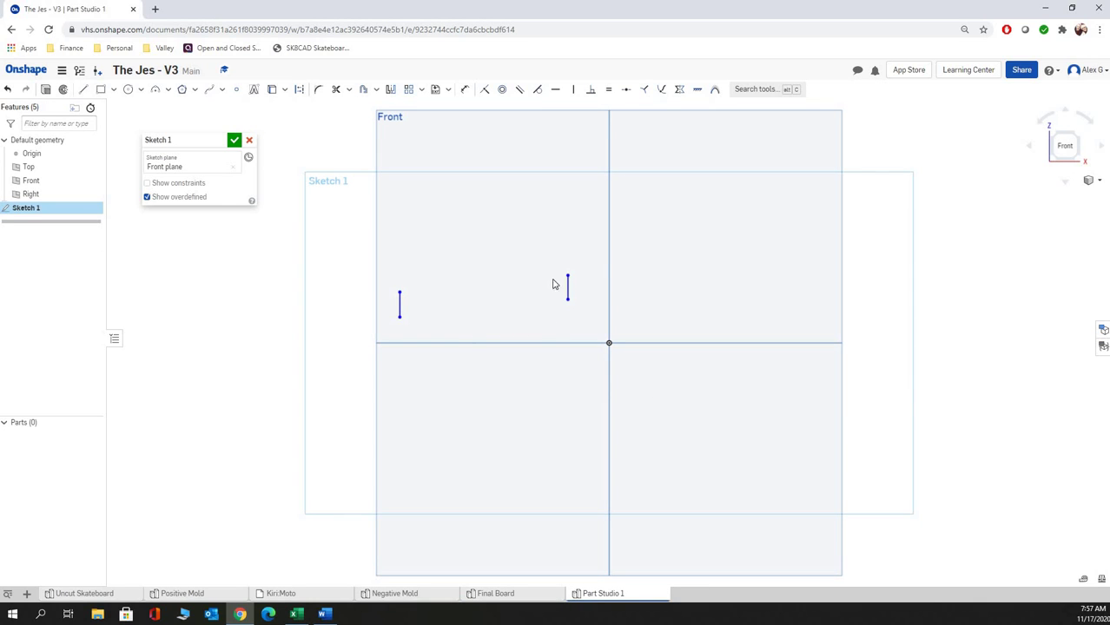
Connect the upper endpoints of the two vertical lines with a shallow three-point arc of about 10.47 in radius.
{"action": "left_click", "coordinate": [155, 89]}
{"action": "left_click", "coordinate": [400, 292]}
{"action": "left_click", "coordinate": [568, 275]}
{"action": "left_click", "coordinate": [500, 297]}
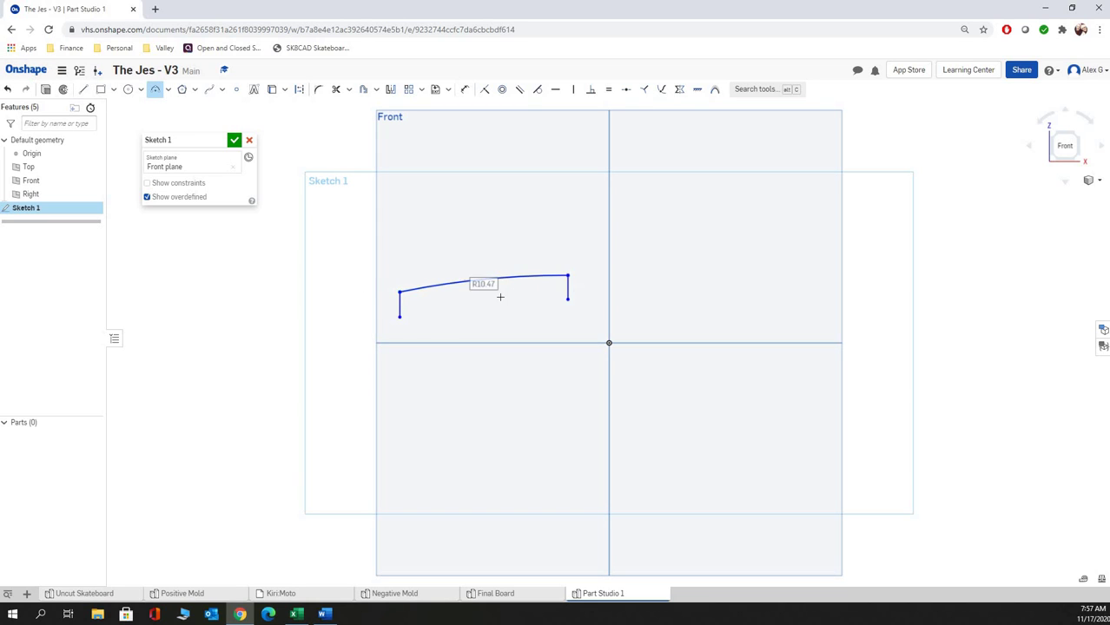
{"action": "left_click", "coordinate": [461, 263]}
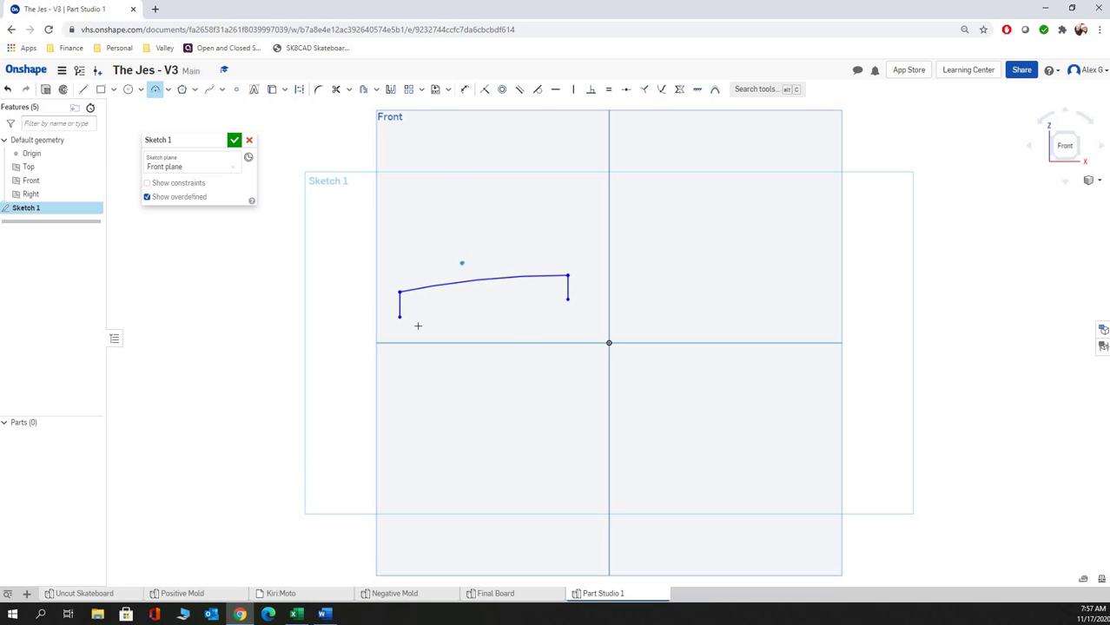
{"action": "left_click", "coordinate": [470, 231]}
{"action": "right_click", "coordinate": [471, 265]}
{"action": "left_click", "coordinate": [497, 239]}
Pull the arc downward and delete it together with both vertical lines.
{"action": "left_click_drag", "start_coordinate": [488, 285], "coordinate": [494, 313]}
{"action": "right_click", "coordinate": [490, 310]}
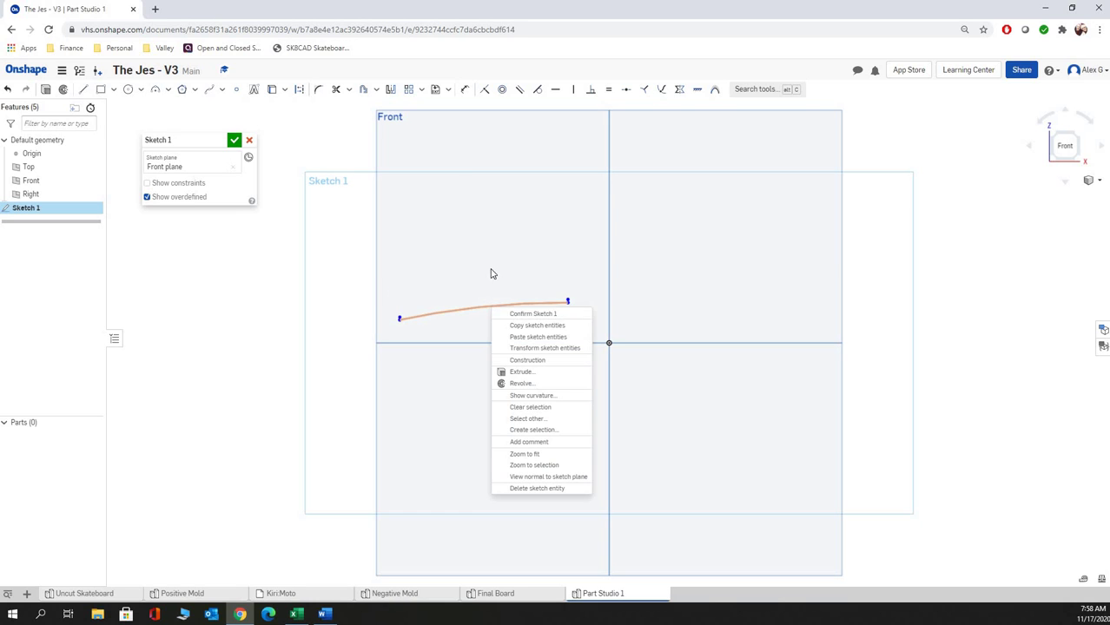
{"action": "key", "text": "Escape"}
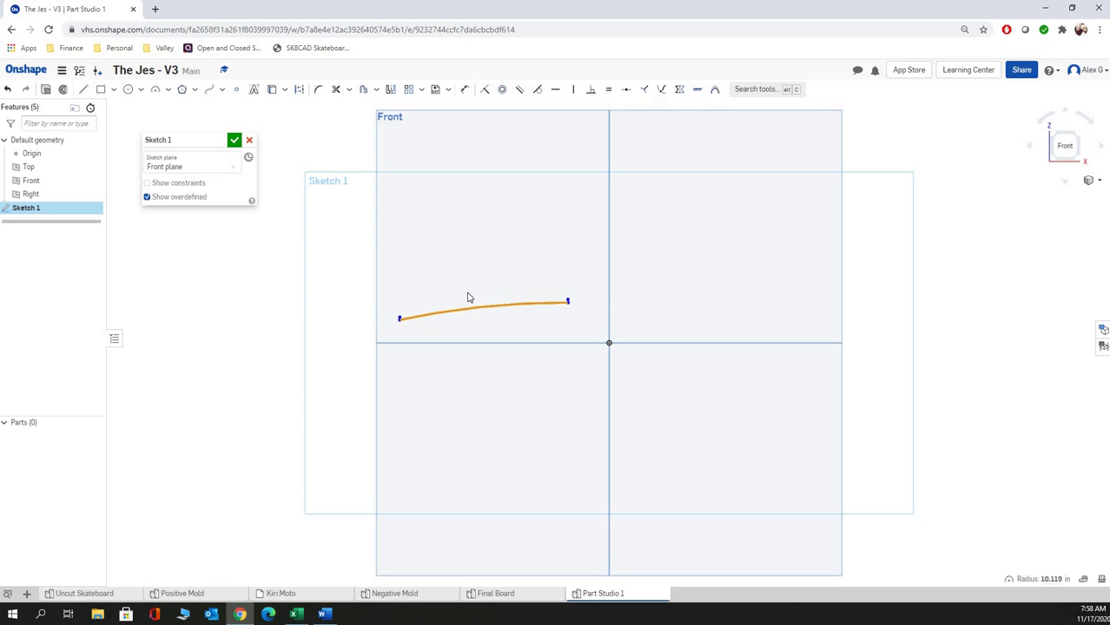
{"action": "left_click_drag", "start_coordinate": [374, 256], "coordinate": [614, 339]}
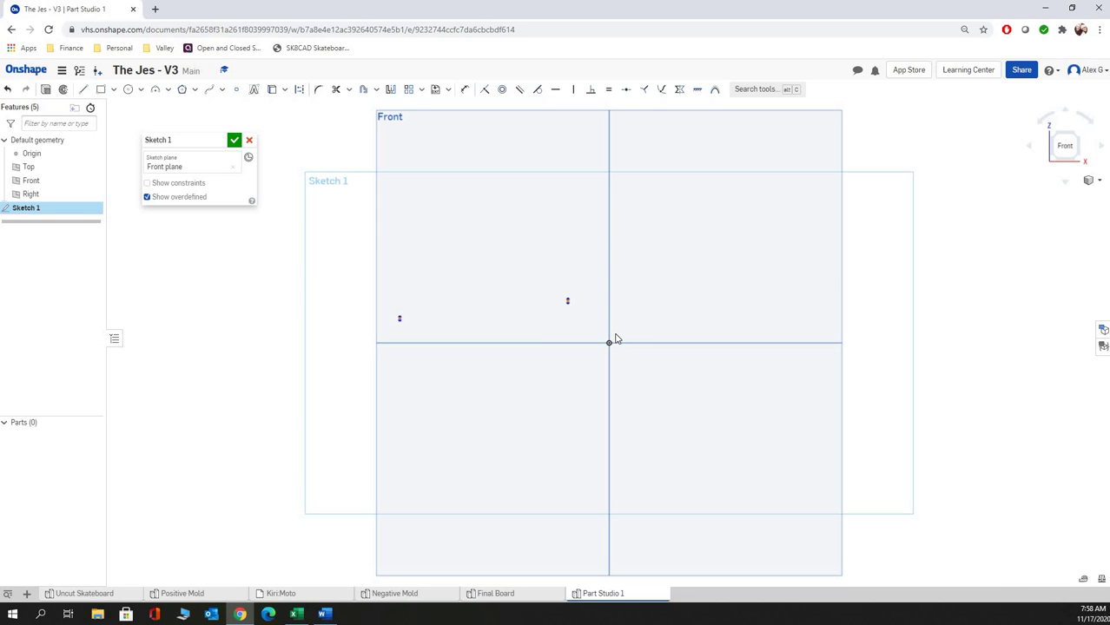
{"action": "key", "text": "Delete"}
Sketch two separate short vertical lines above and left of the origin, about 0.33 in and 0.276 in long.
{"action": "left_click", "coordinate": [154, 89]}
{"action": "left_click", "coordinate": [84, 90]}
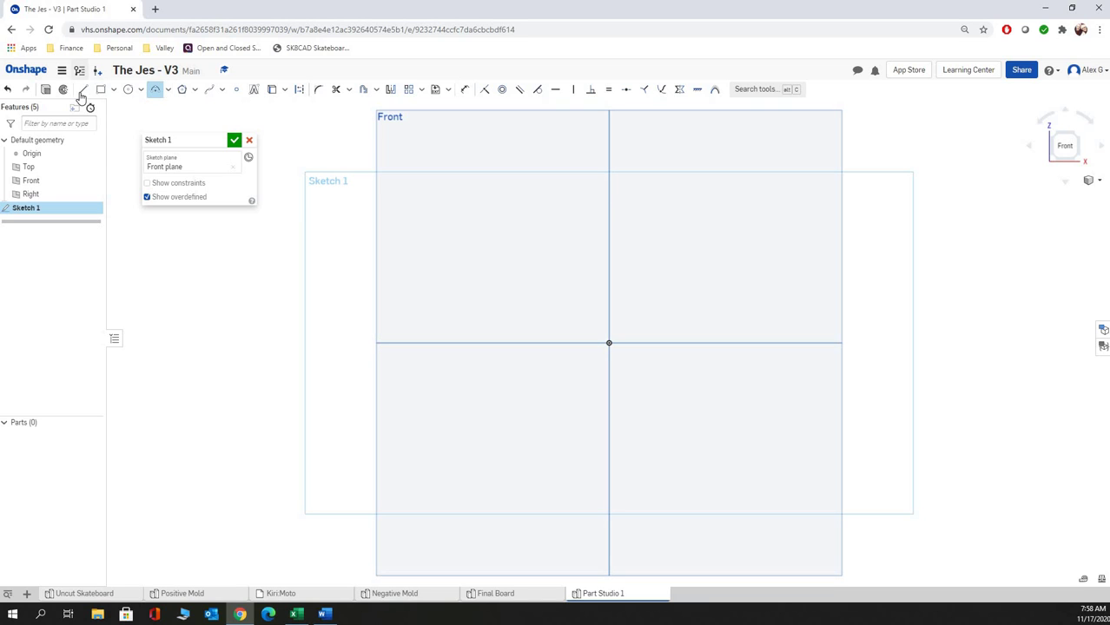
{"action": "left_click", "coordinate": [406, 257]}
{"action": "right_click", "coordinate": [483, 280]}
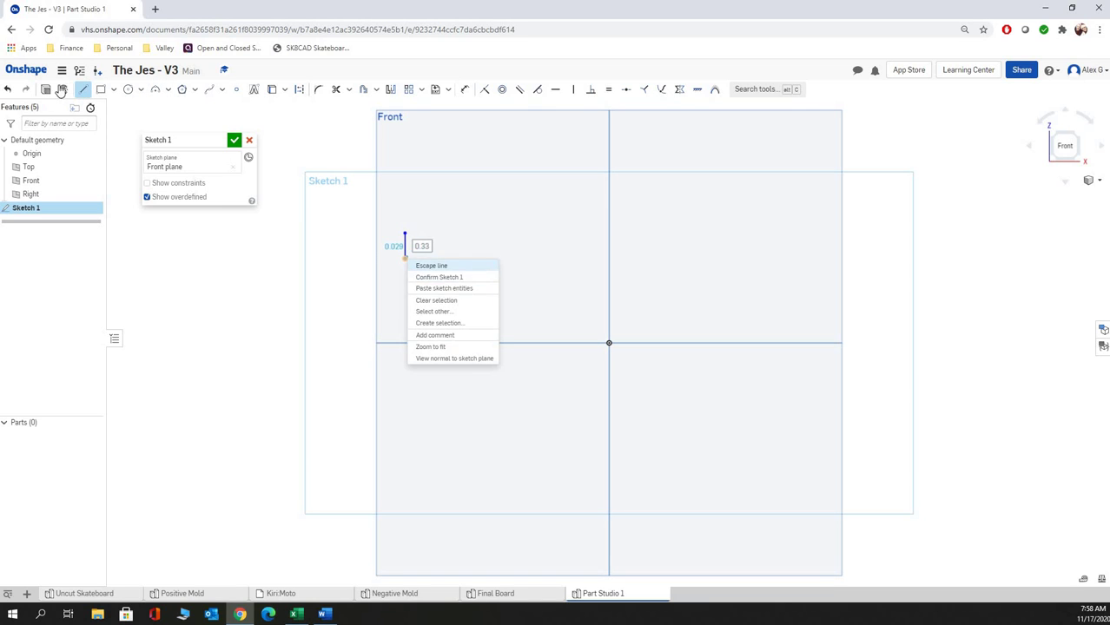
{"action": "left_click", "coordinate": [442, 262]}
{"action": "left_click", "coordinate": [83, 90]}
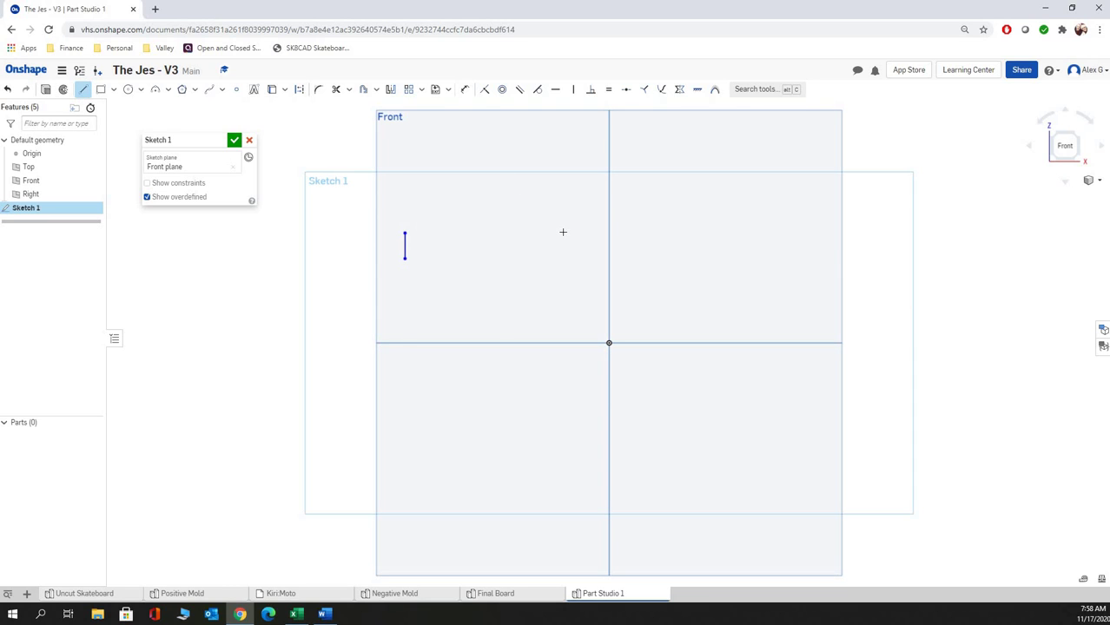
{"action": "left_click", "coordinate": [563, 254]}
{"action": "right_click", "coordinate": [569, 259]}
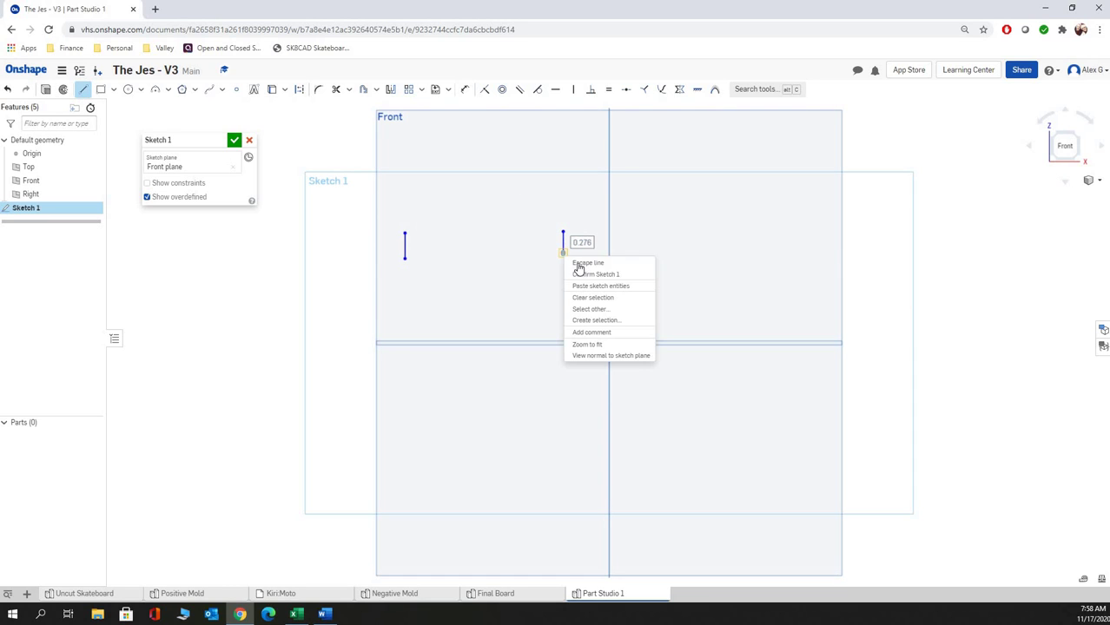
{"action": "left_click", "coordinate": [413, 369]}
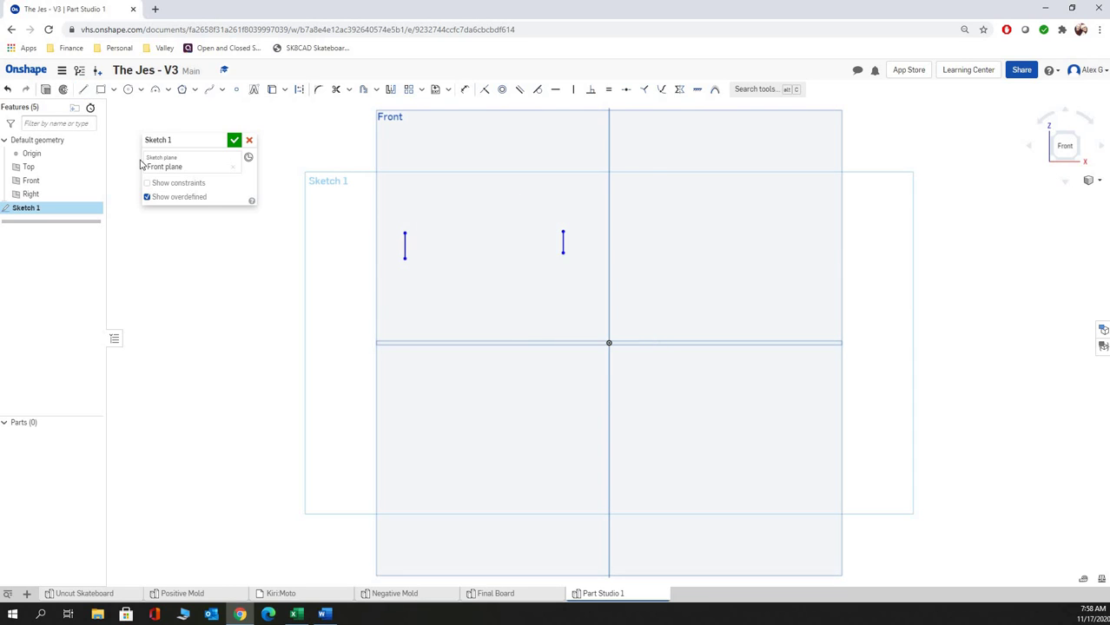
Join the lower endpoints of the two vertical lines with a three-point arc that bows downward.
{"action": "left_click", "coordinate": [155, 90]}
{"action": "left_click", "coordinate": [404, 258]}
{"action": "left_click", "coordinate": [563, 254]}
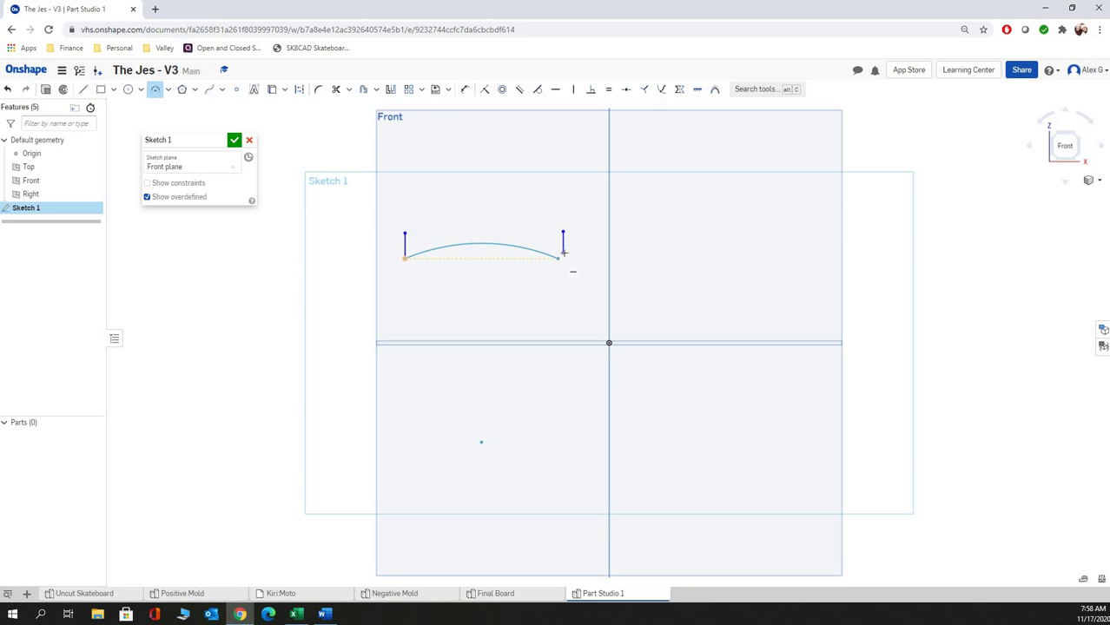
{"action": "left_click", "coordinate": [503, 276]}
{"action": "right_click", "coordinate": [499, 222]}
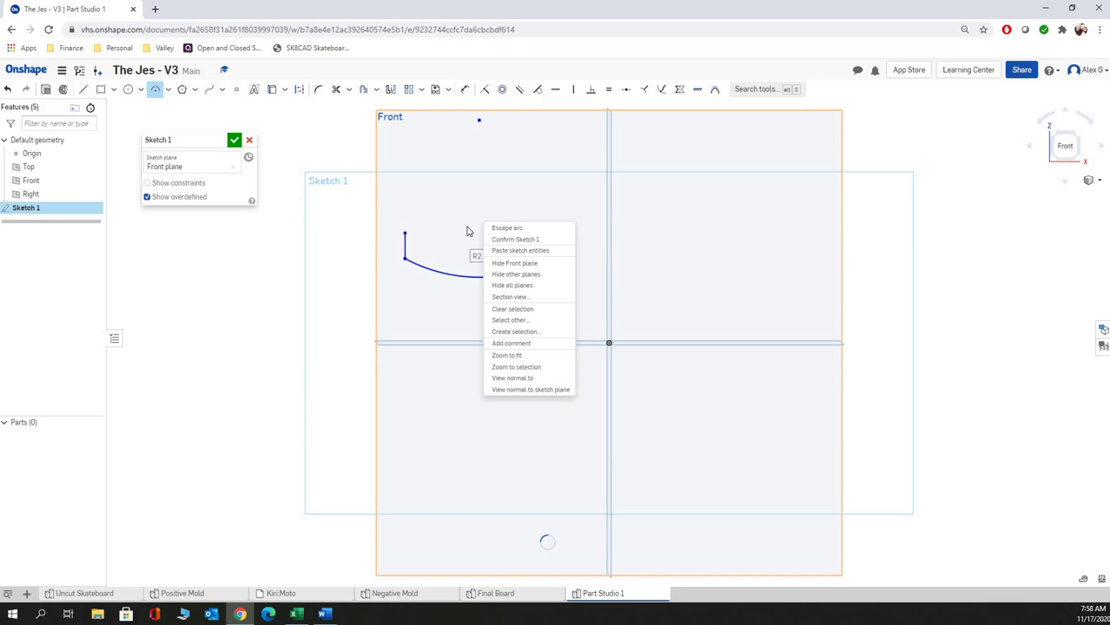
{"action": "key", "text": "Escape"}
Draw a downward-bowing three-point arc between the upper ends of the two vertical lines.
{"action": "key", "text": "a"}
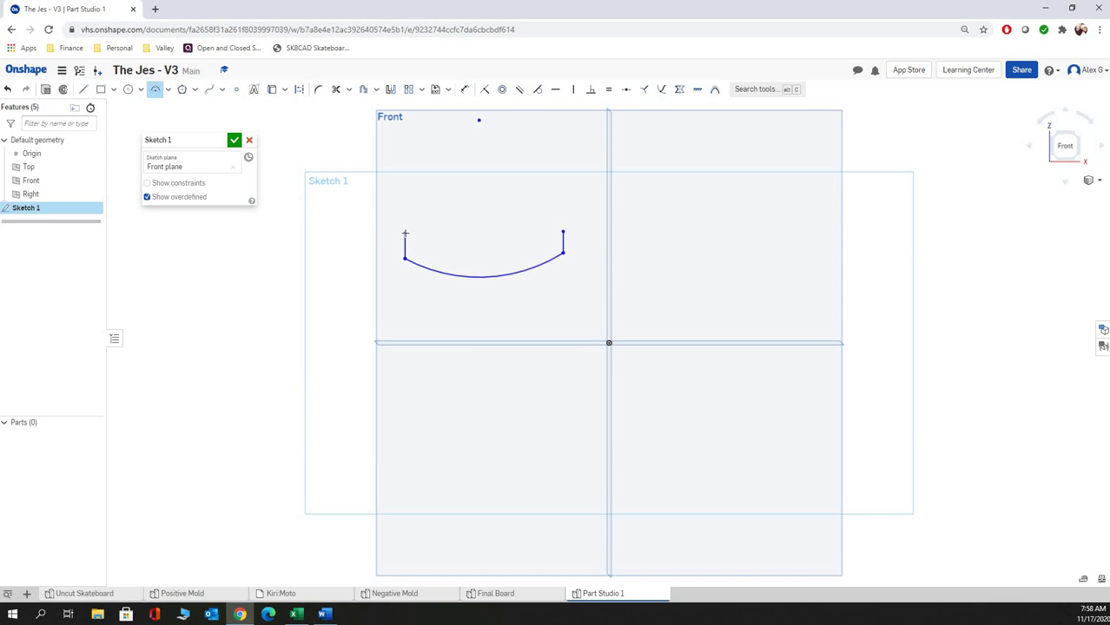
{"action": "left_click", "coordinate": [404, 233]}
{"action": "left_click", "coordinate": [563, 233]}
{"action": "left_click", "coordinate": [424, 234]}
Make the upper arc's left end coincident with the top of the left vertical line to close the gap.
{"action": "scroll", "coordinate": [405, 235], "scroll_direction": "up", "scroll_amount": 6}
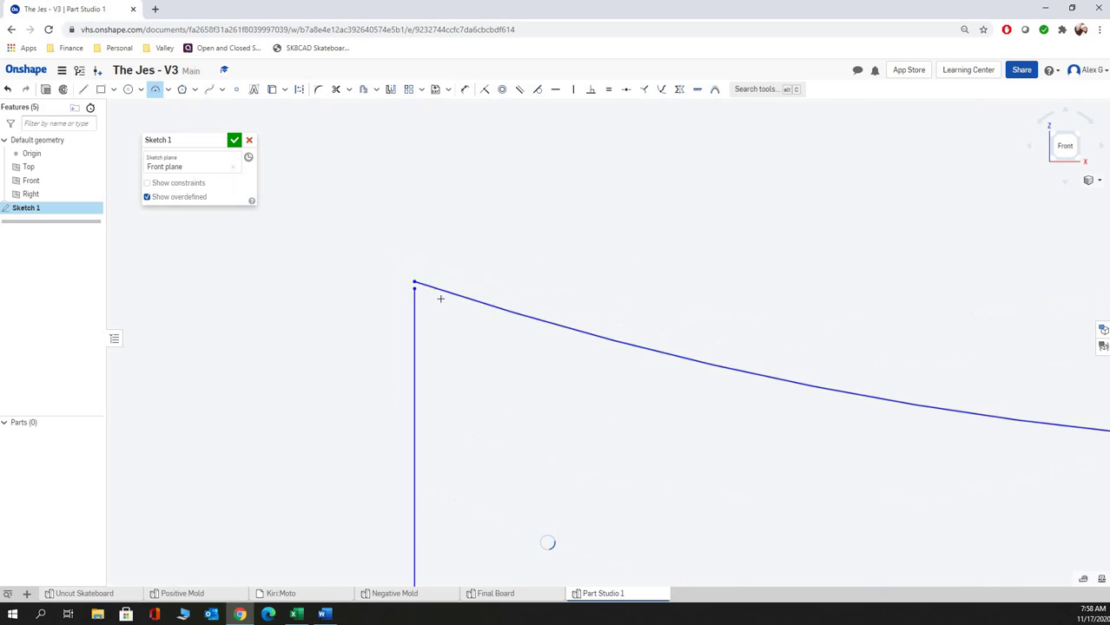
{"action": "scroll", "coordinate": [407, 293], "scroll_direction": "up", "scroll_amount": 4}
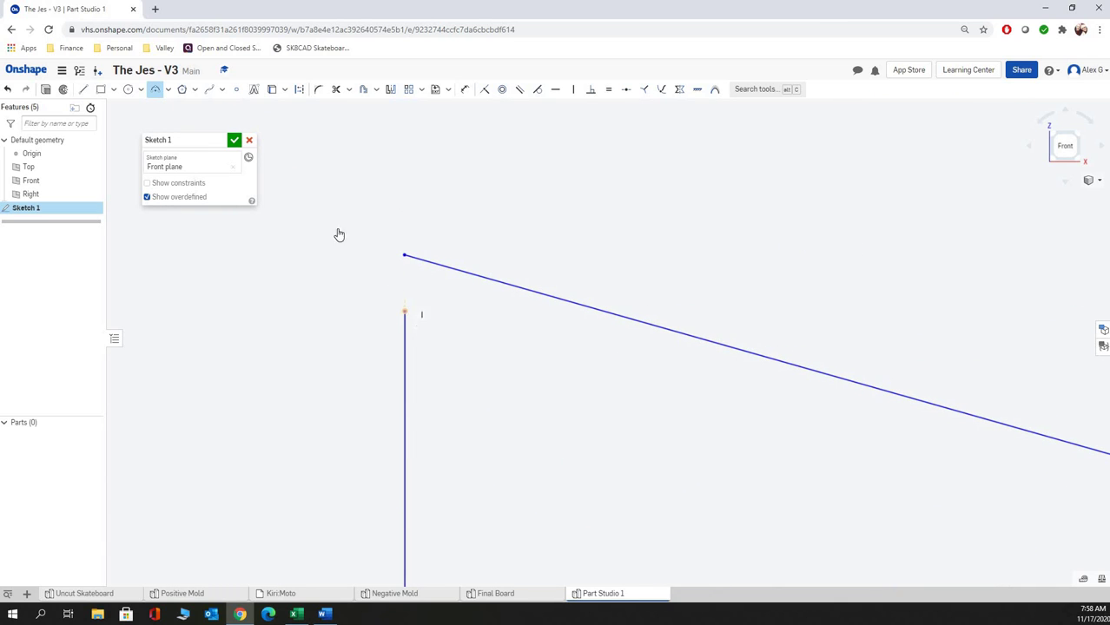
{"action": "right_click", "coordinate": [372, 238]}
{"action": "key", "text": "Escape"}
{"action": "left_click", "coordinate": [485, 89]}
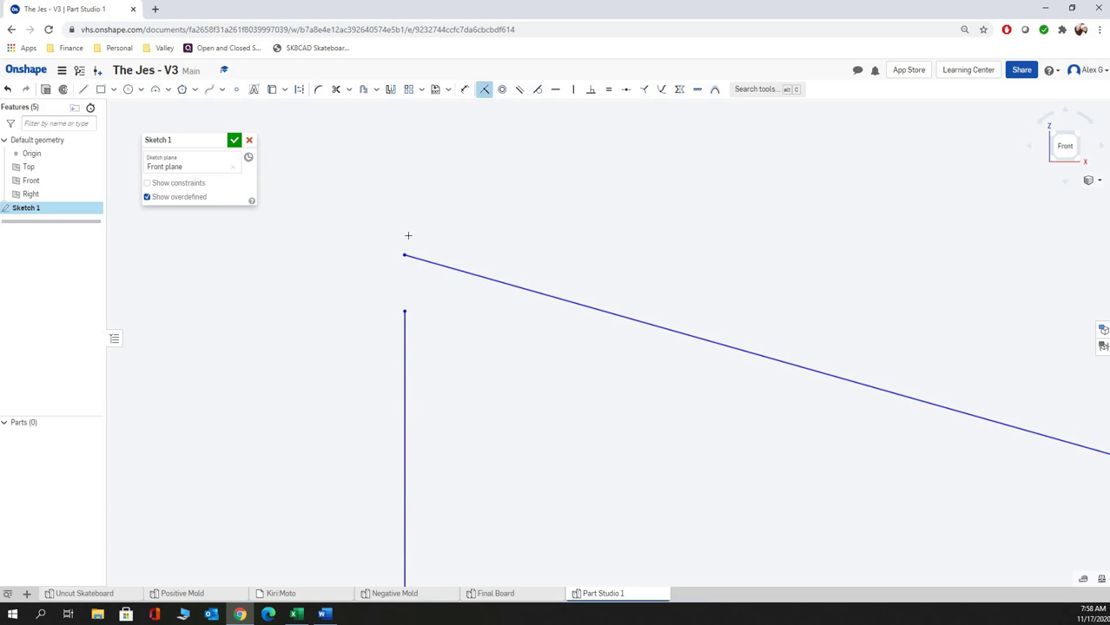
{"action": "left_click", "coordinate": [405, 310]}
{"action": "scroll", "coordinate": [504, 287], "scroll_direction": "down", "scroll_amount": 10}
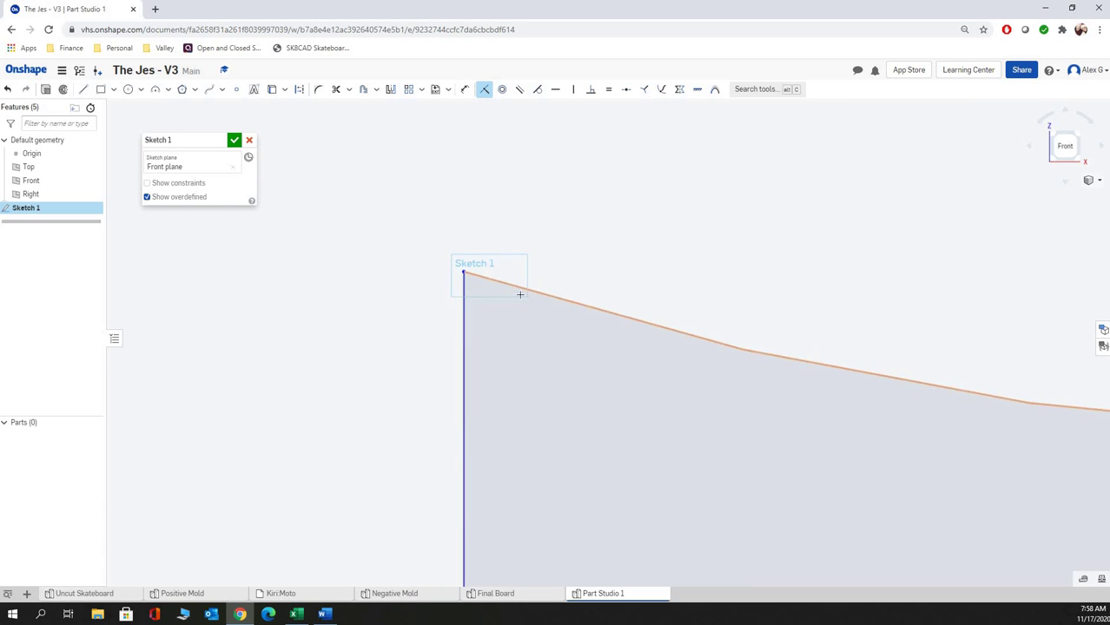
Check the closed curved board profile and accept the sketch.
{"action": "scroll", "coordinate": [612, 295], "scroll_direction": "up", "scroll_amount": 3}
{"action": "scroll", "coordinate": [606, 299], "scroll_direction": "up", "scroll_amount": 3}
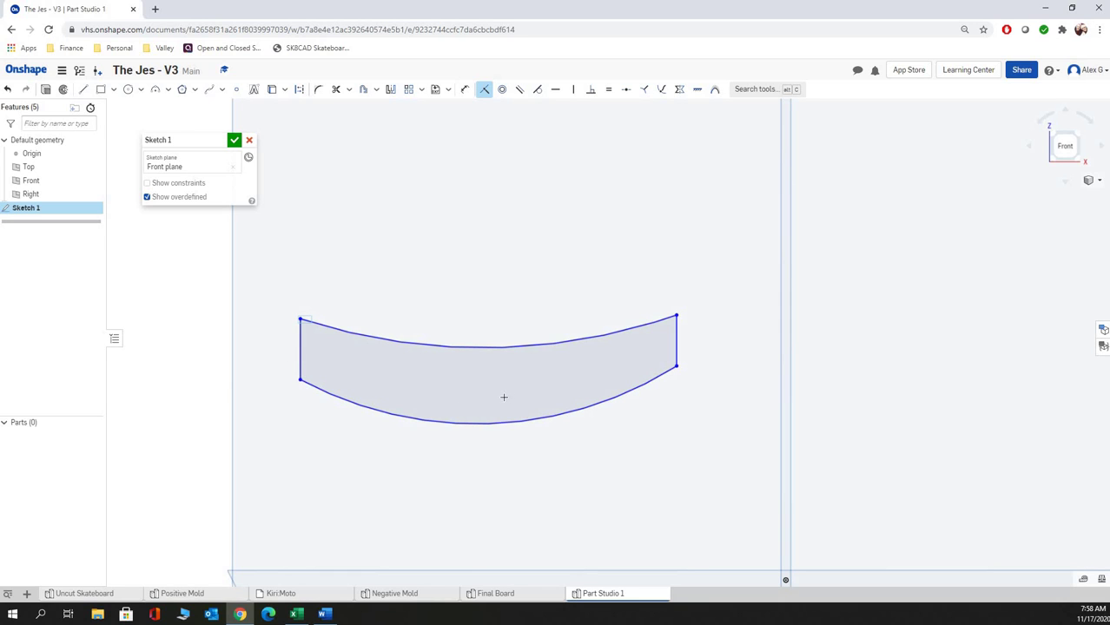
{"action": "key", "text": "f"}
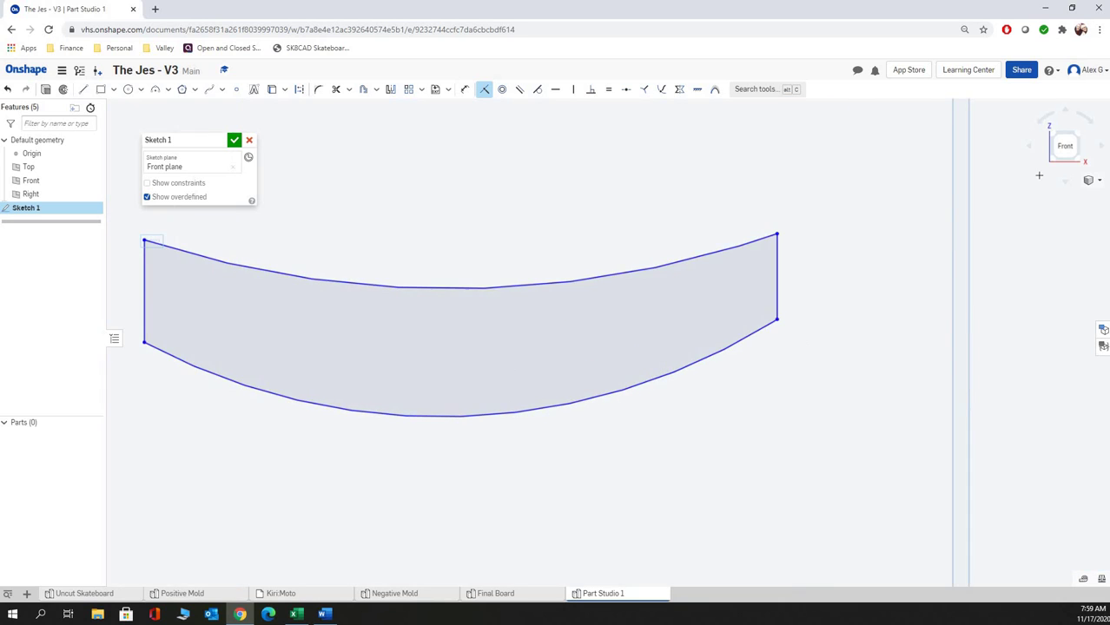
{"action": "key", "text": "n"}
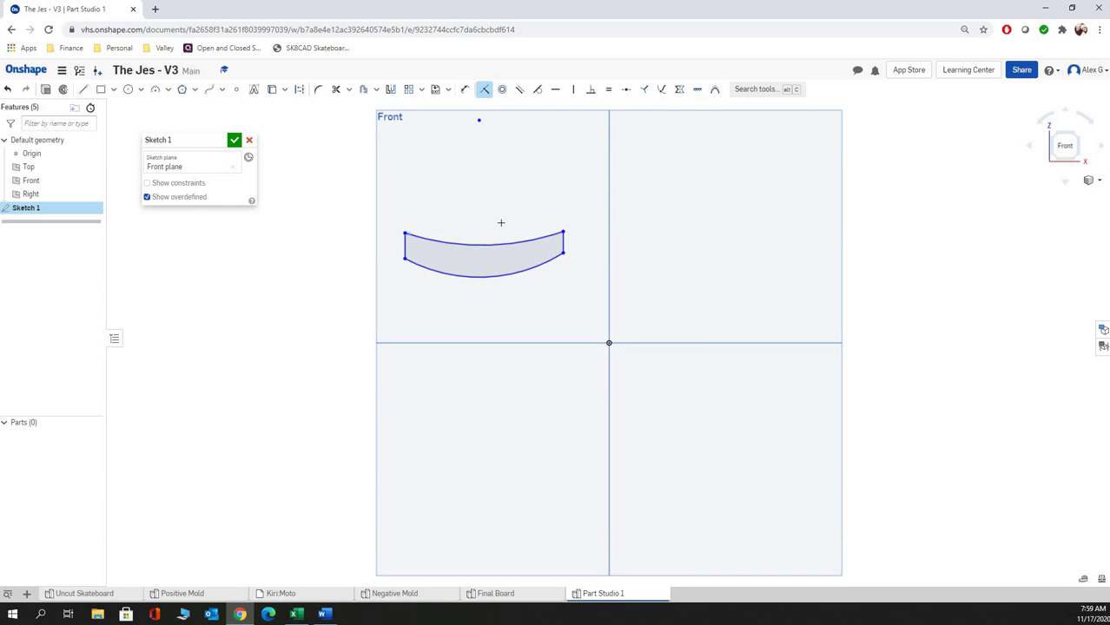
{"action": "scroll", "coordinate": [492, 210], "scroll_direction": "up", "scroll_amount": 2}
{"action": "scroll", "coordinate": [473, 183], "scroll_direction": "down", "scroll_amount": 2}
{"action": "scroll", "coordinate": [460, 163], "scroll_direction": "up", "scroll_amount": 2}
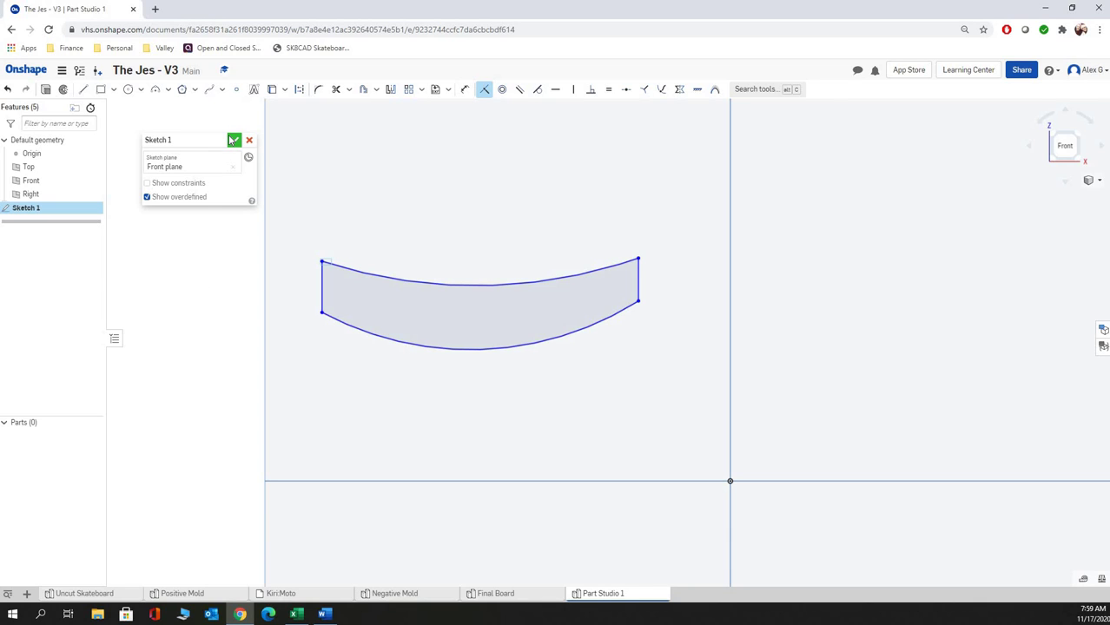
{"action": "left_click", "coordinate": [234, 141]}
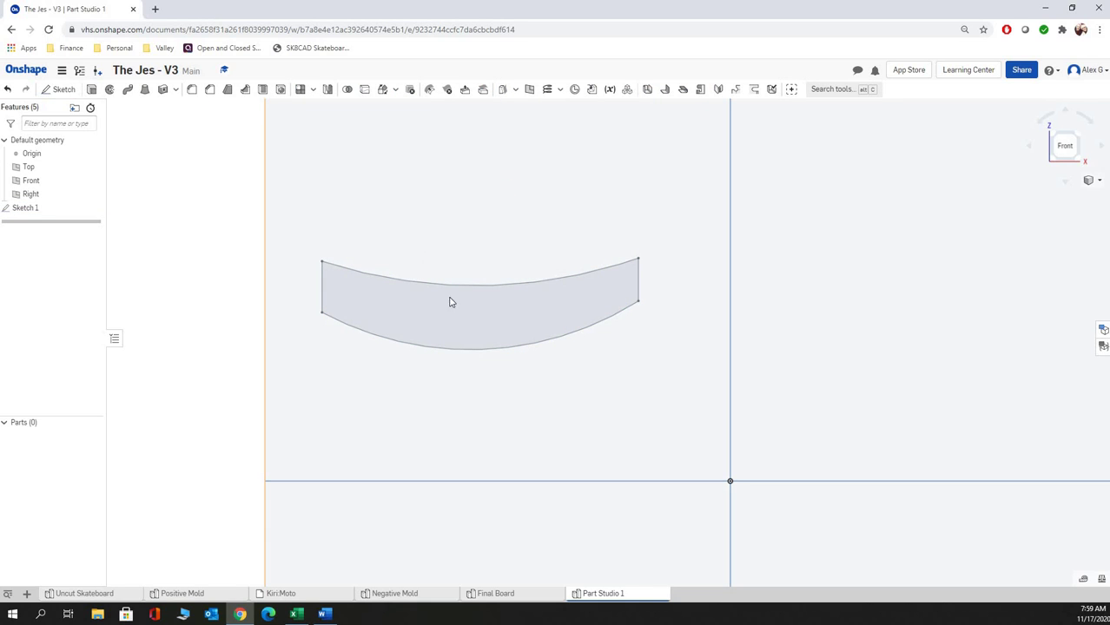
{"action": "left_click", "coordinate": [28, 209]}
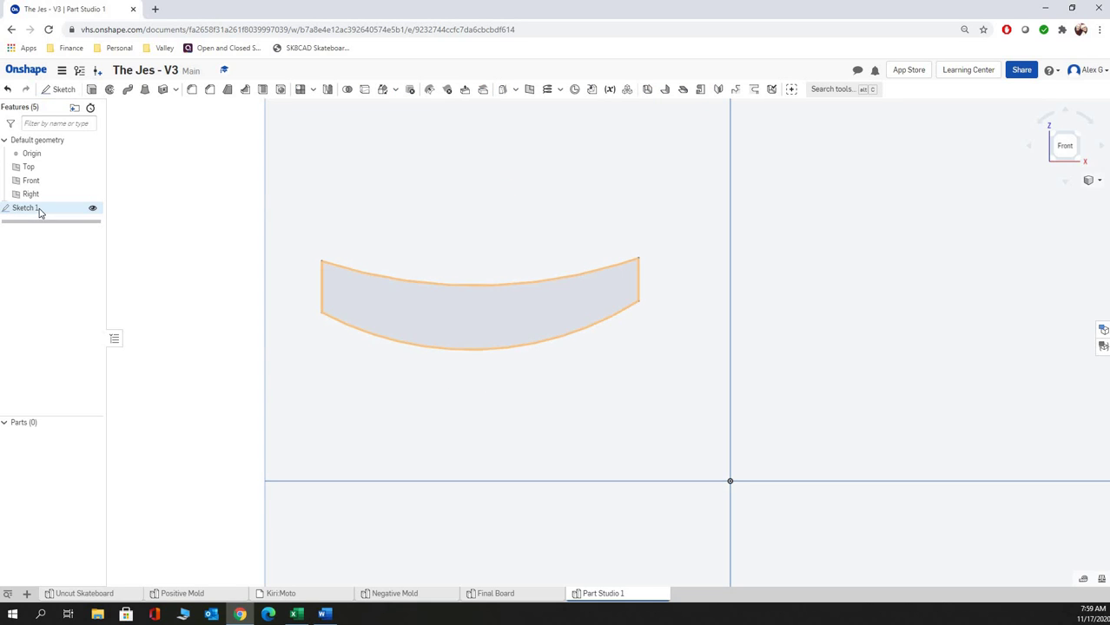
{"action": "left_click", "coordinate": [56, 480]}
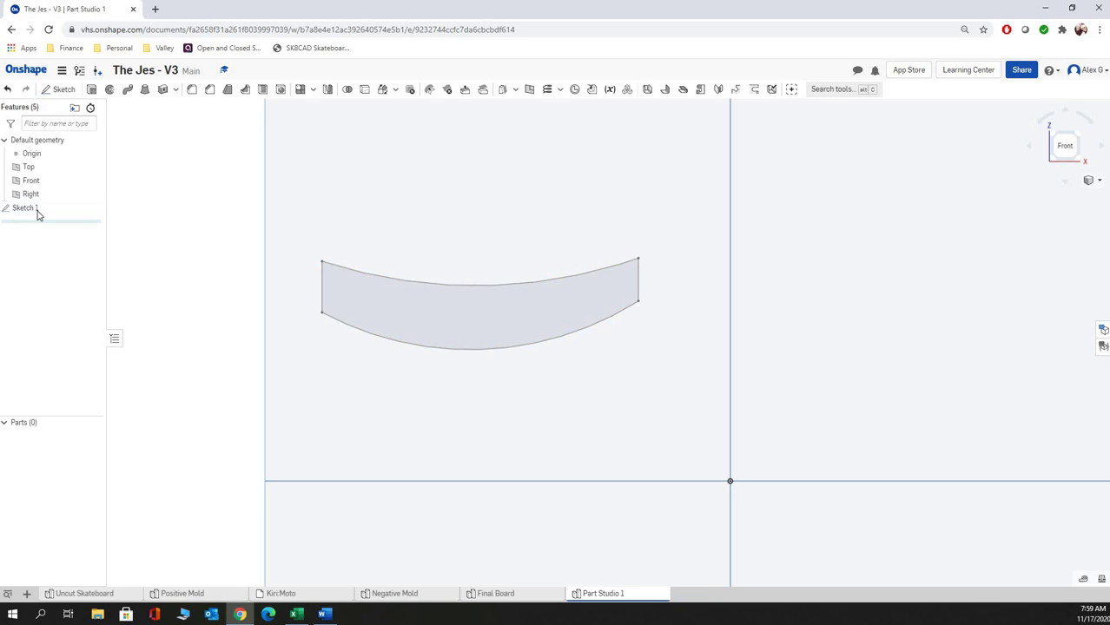
Create a length variable named boardthickness with a value of 0.5 in.
{"action": "left_click", "coordinate": [610, 90]}
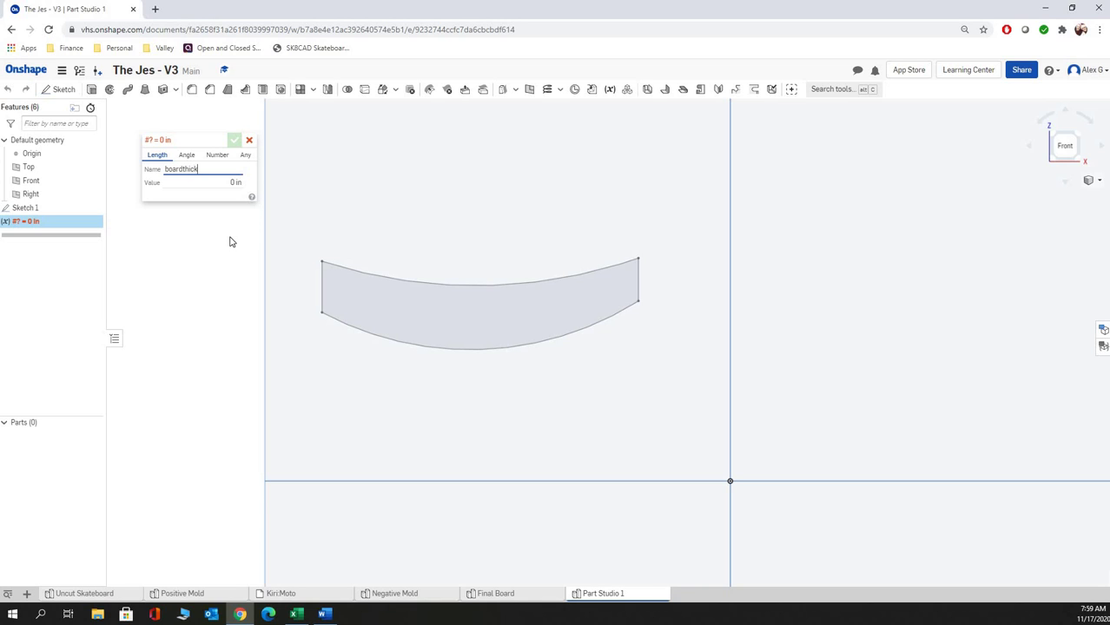
{"action": "type", "text": "boardthickness"}
{"action": "left_click", "coordinate": [231, 183]}
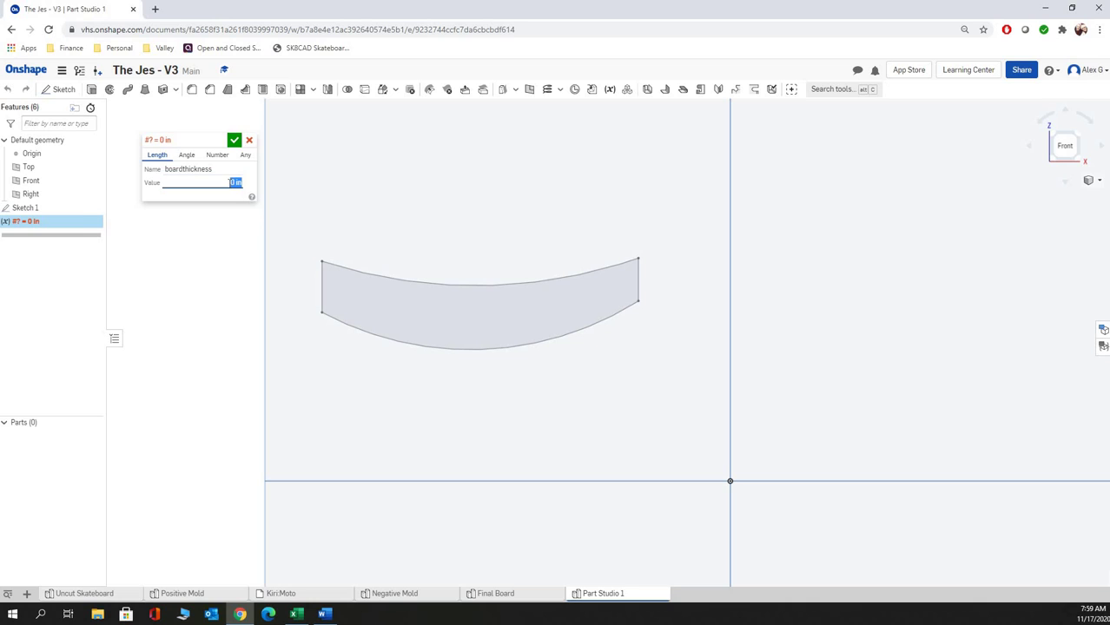
{"action": "type", "text": "5"}
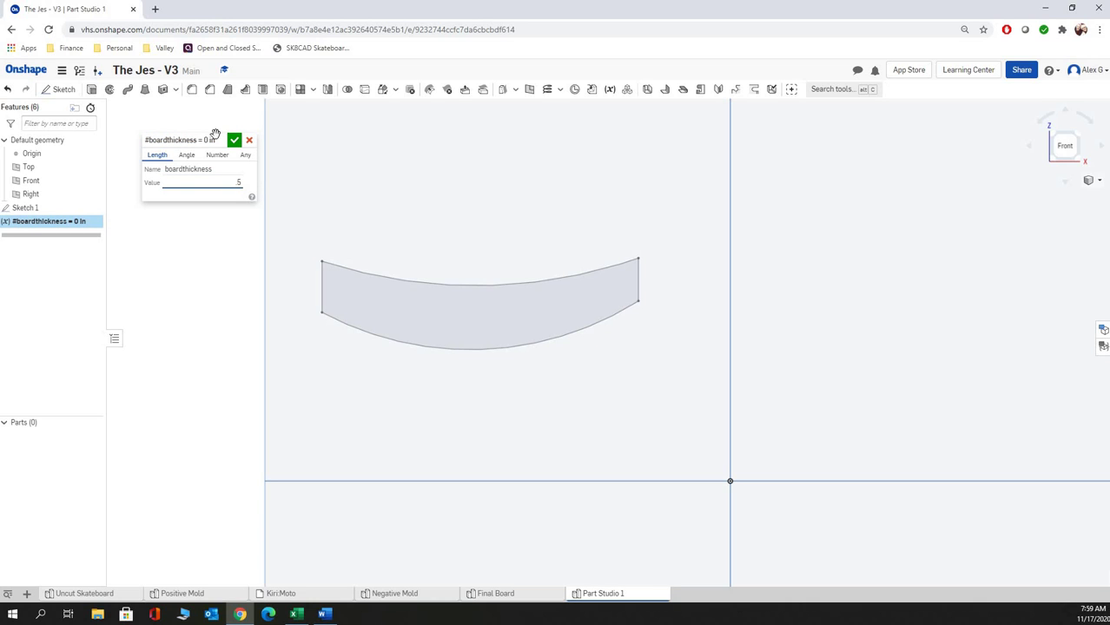
{"action": "left_click", "coordinate": [234, 141]}
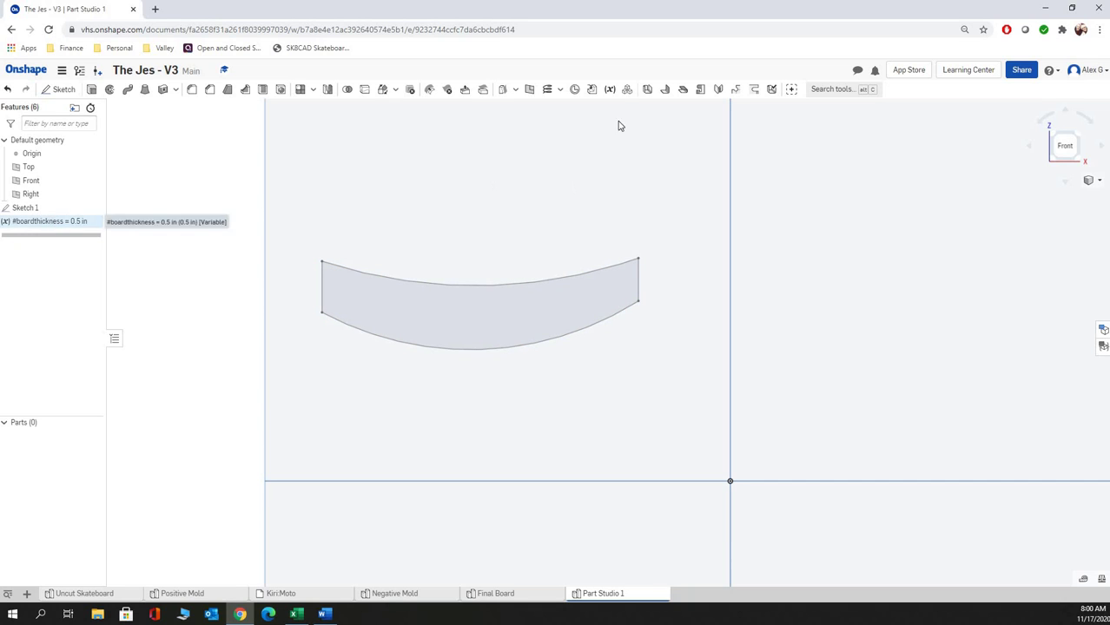
Create a length variable named finalwidth with a value of 8.25 in.
{"action": "left_click", "coordinate": [609, 91]}
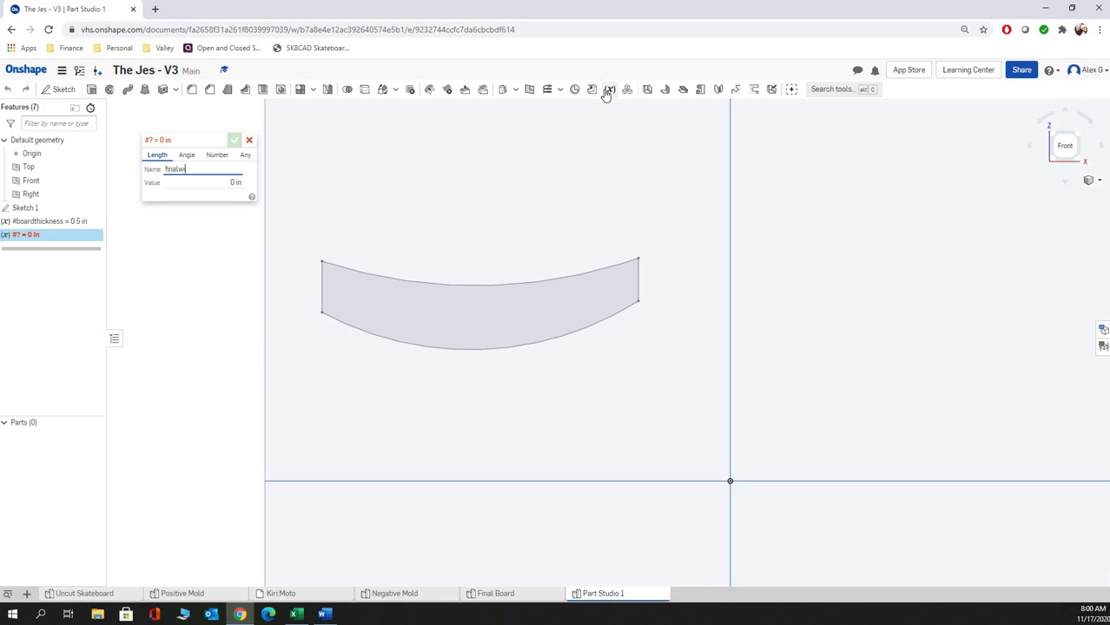
{"action": "left_click", "coordinate": [231, 184]}
{"action": "type", "text": "8.25"}
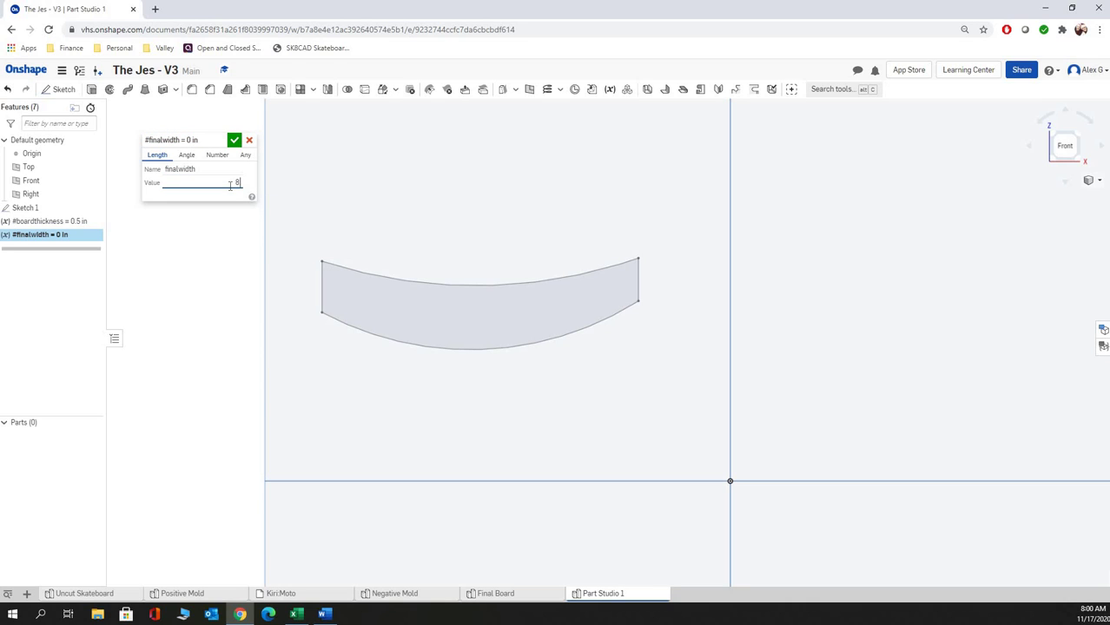
{"action": "left_click", "coordinate": [234, 142]}
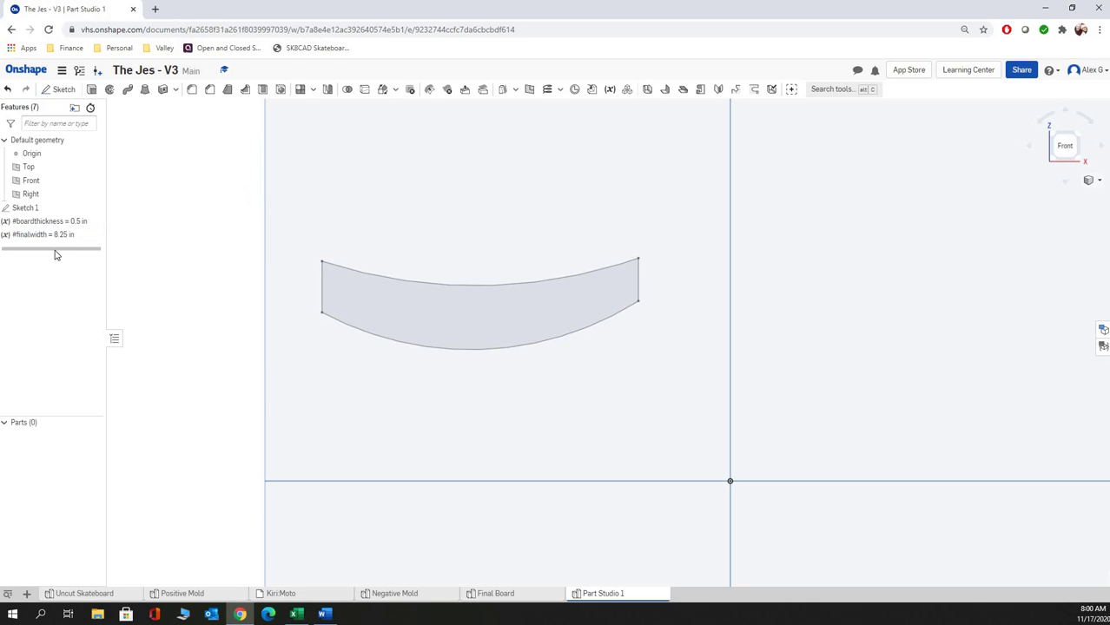
Create a length variable named concavedrop with a value of 0.1 in.
{"action": "left_click", "coordinate": [609, 90]}
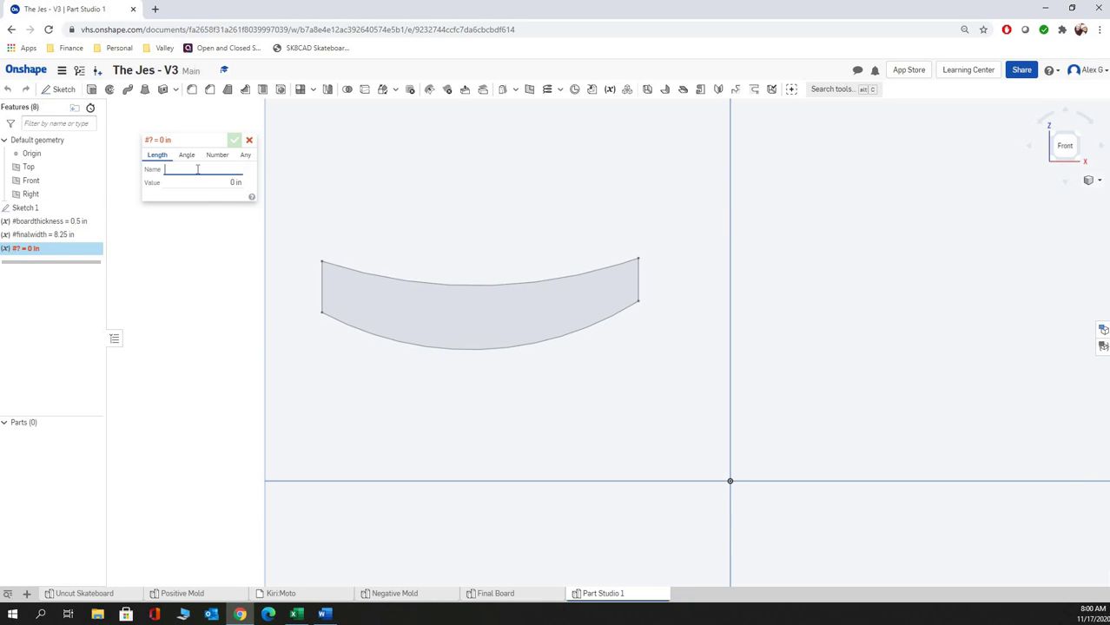
{"action": "type", "text": "concavedrop"}
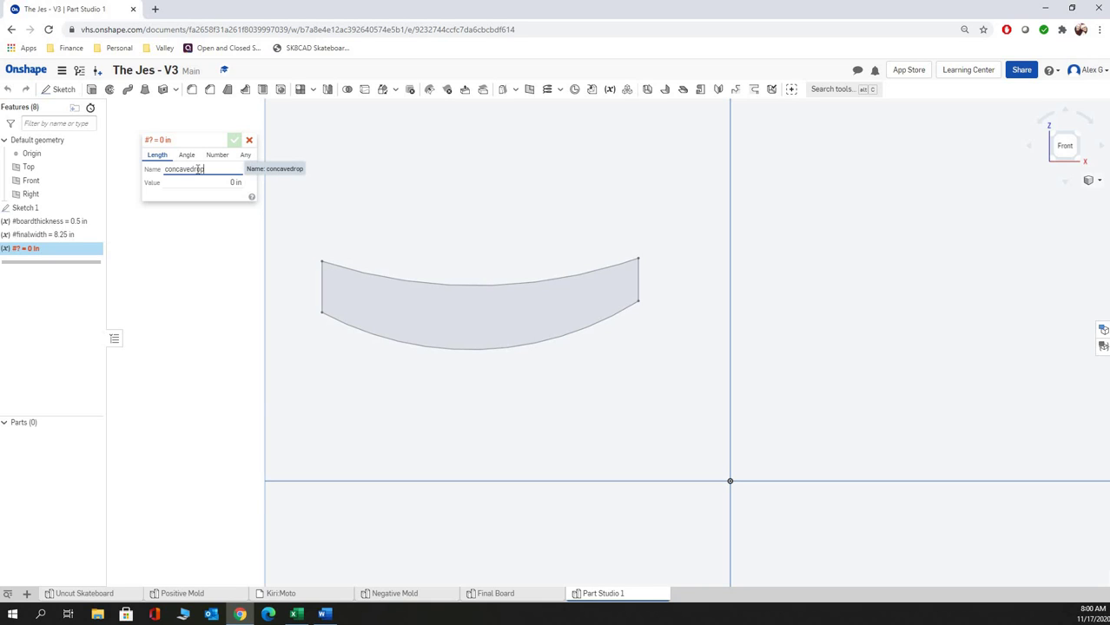
{"action": "left_click", "coordinate": [236, 183]}
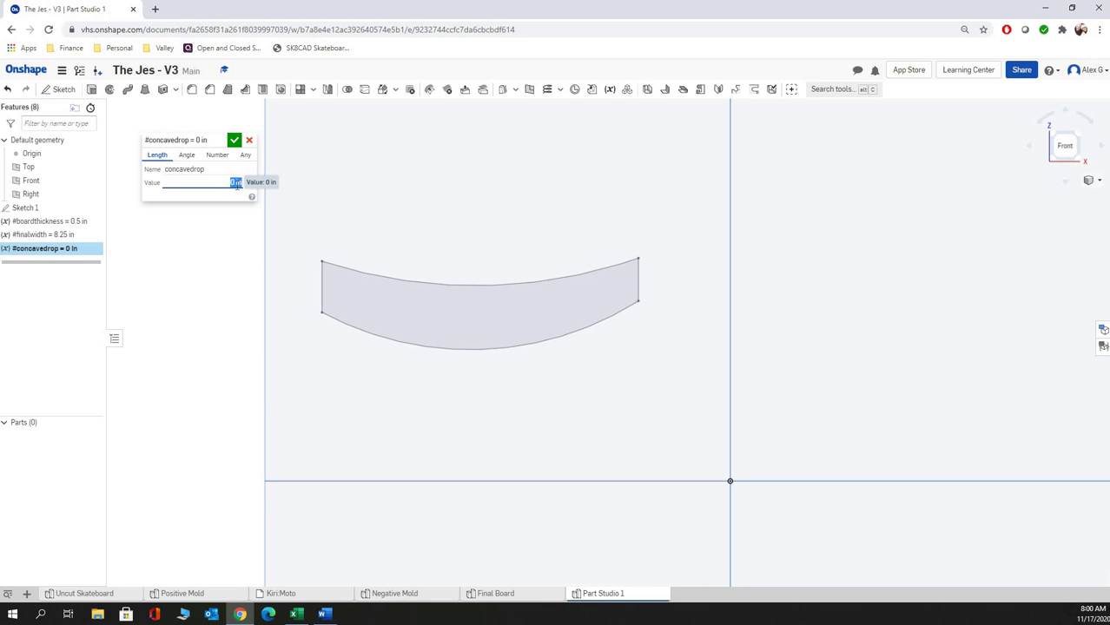
{"action": "key", "text": "BackSpace"}
{"action": "type", "text": "1"}
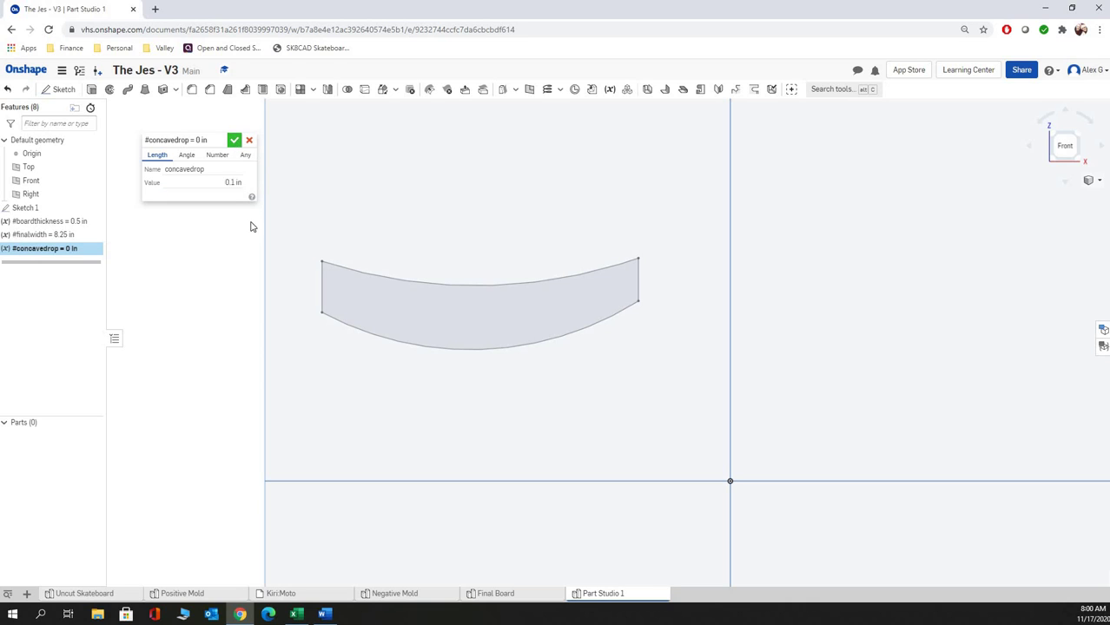
{"action": "left_click", "coordinate": [234, 141]}
Create a length variable named roughwidth with a value of 12 in.
{"action": "left_click", "coordinate": [610, 90]}
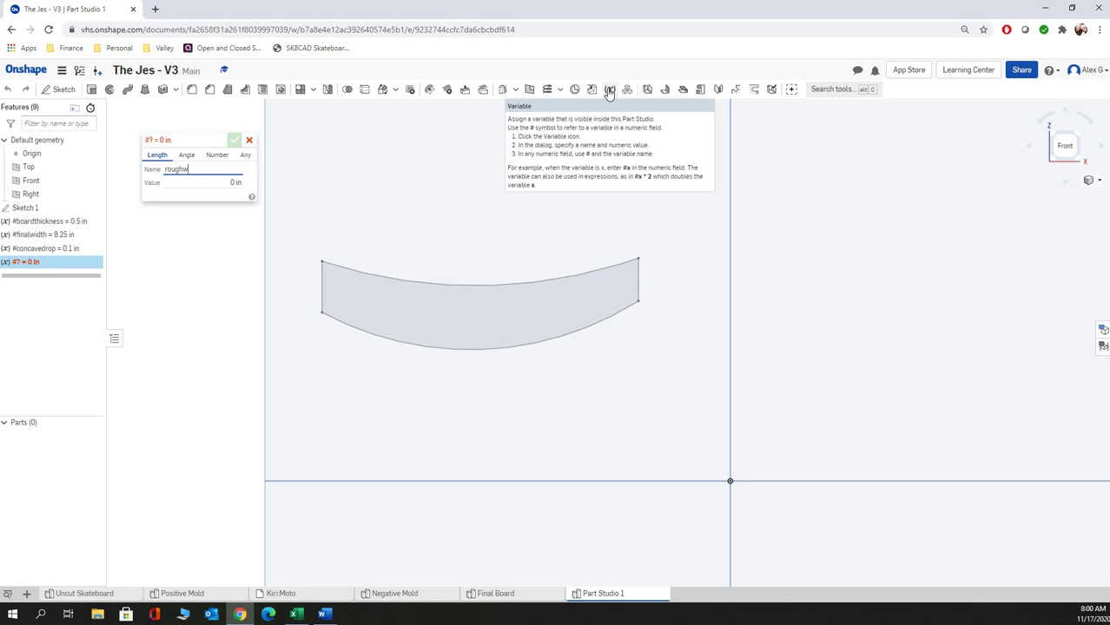
{"action": "key", "text": "Tab"}
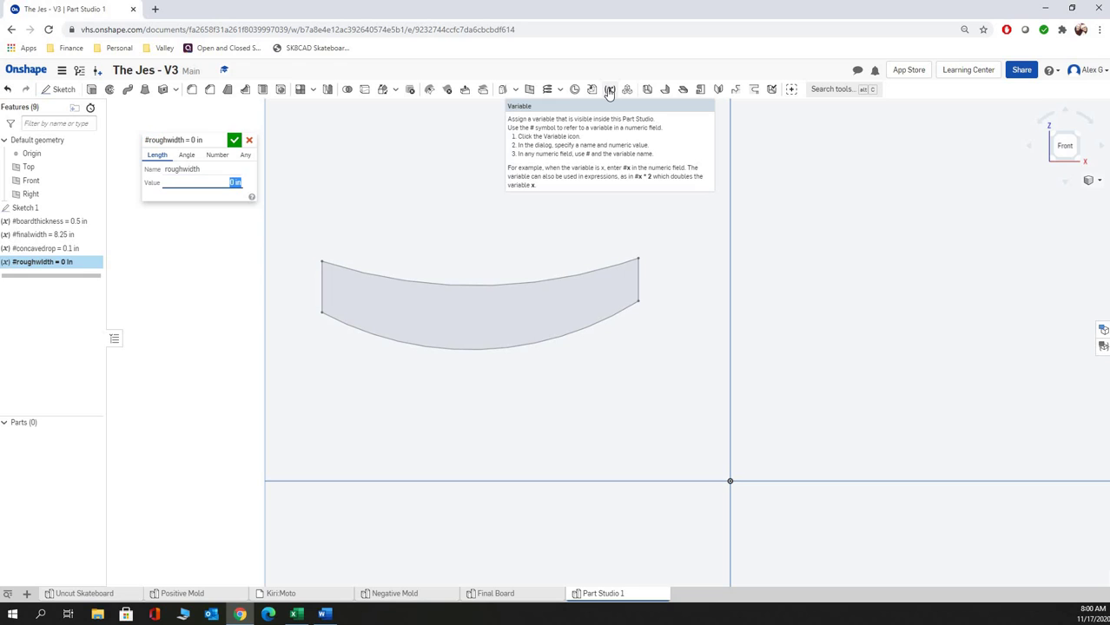
{"action": "left_click", "coordinate": [234, 141]}
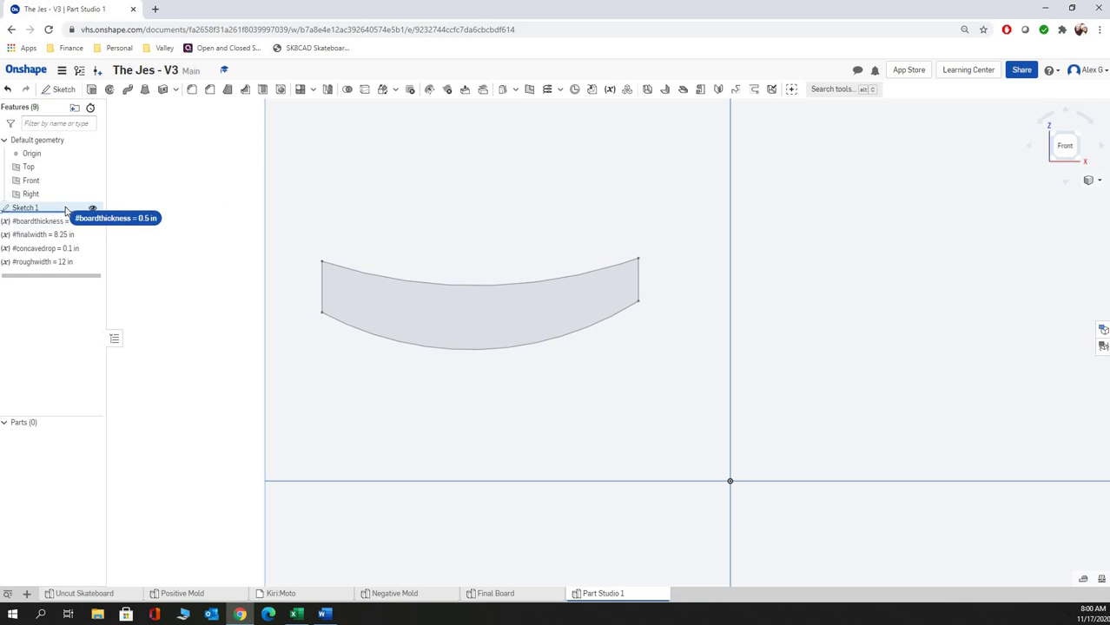
Reorder the features so all four variables come before Sketch 1, and reopen Sketch 1 for editing.
{"action": "mouse_move", "coordinate": [66, 234]}
{"action": "left_mouse_down"}
{"action": "mouse_move", "coordinate": [64, 223]}
{"action": "mouse_move", "coordinate": [57, 252]}
{"action": "left_mouse_up"}
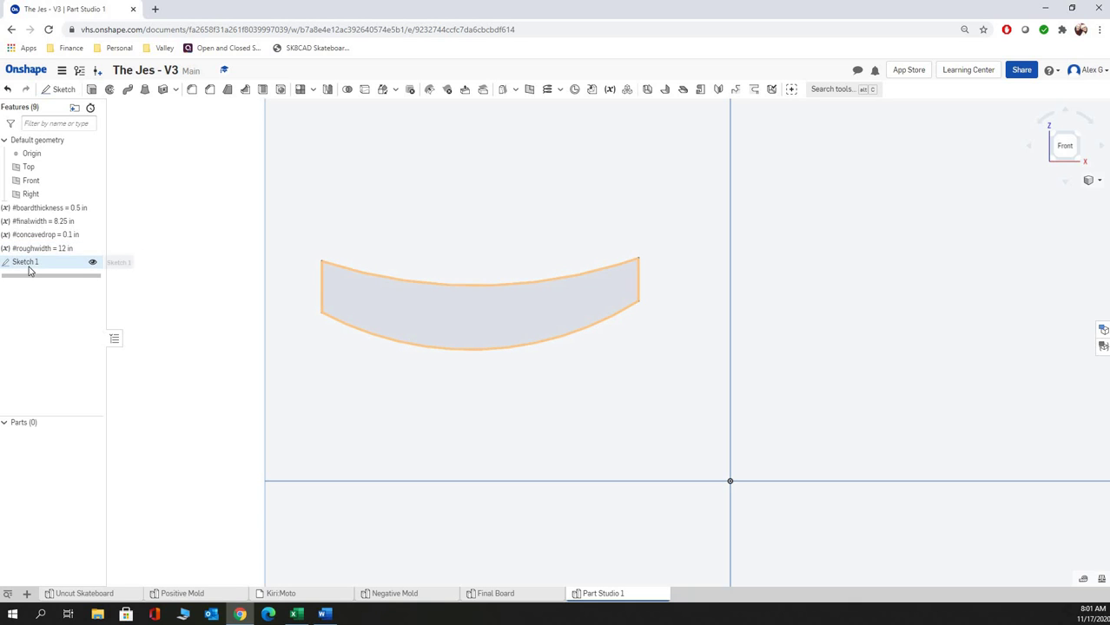
{"action": "double_click", "coordinate": [26, 262]}
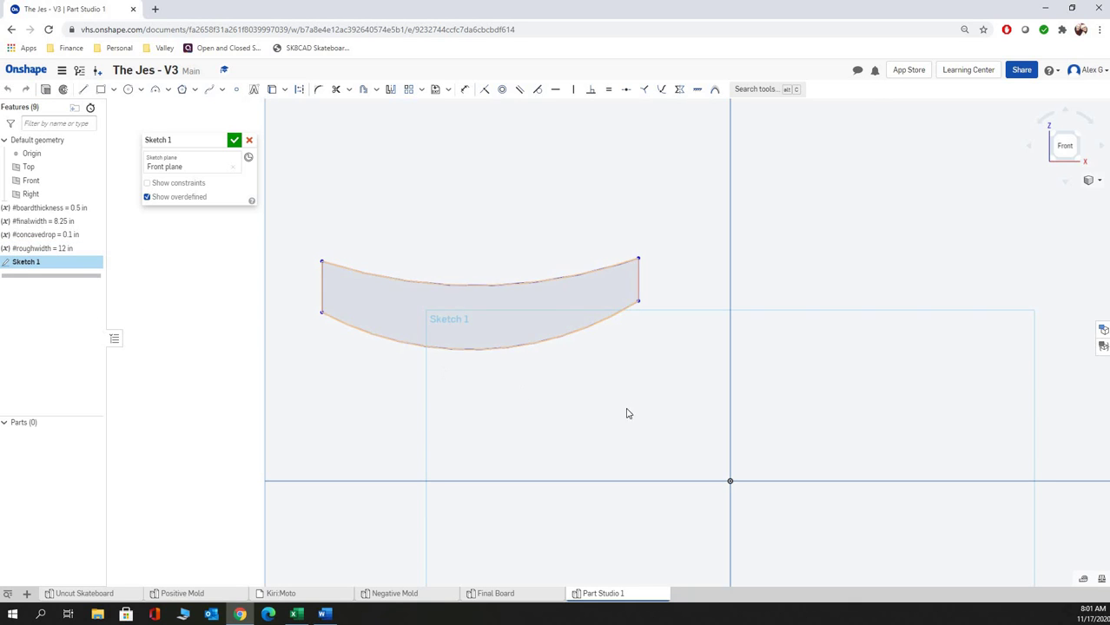
{"action": "scroll", "coordinate": [611, 250], "scroll_direction": "up", "scroll_amount": 5}
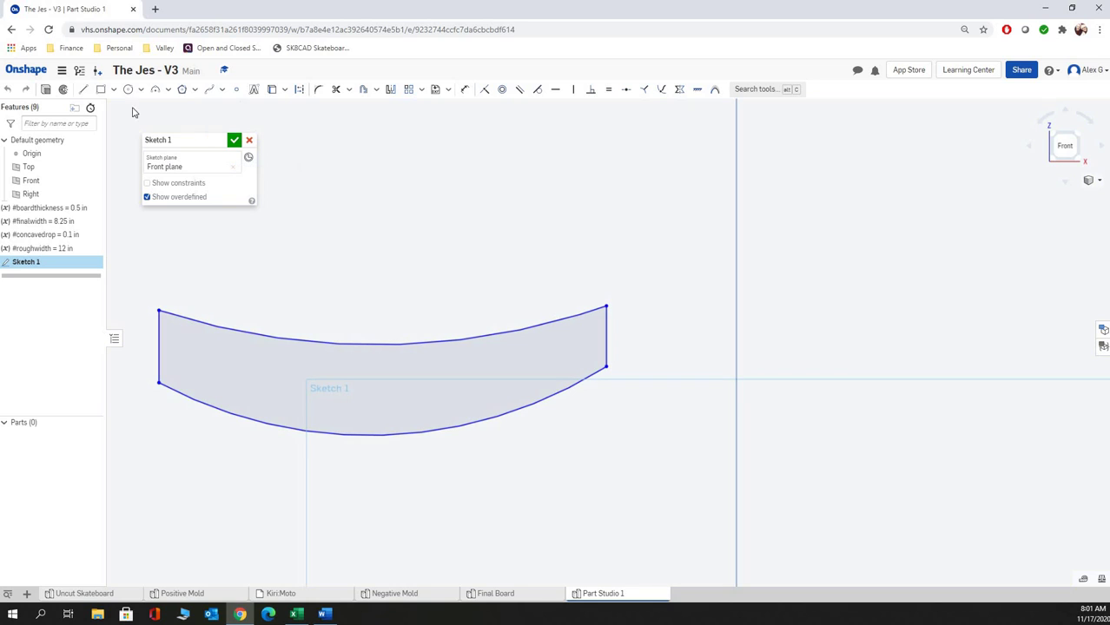
Sketch a single horizontal line about 1.94 in long above the curved board profile.
{"action": "left_click", "coordinate": [83, 90]}
{"action": "left_click", "coordinate": [188, 261]}
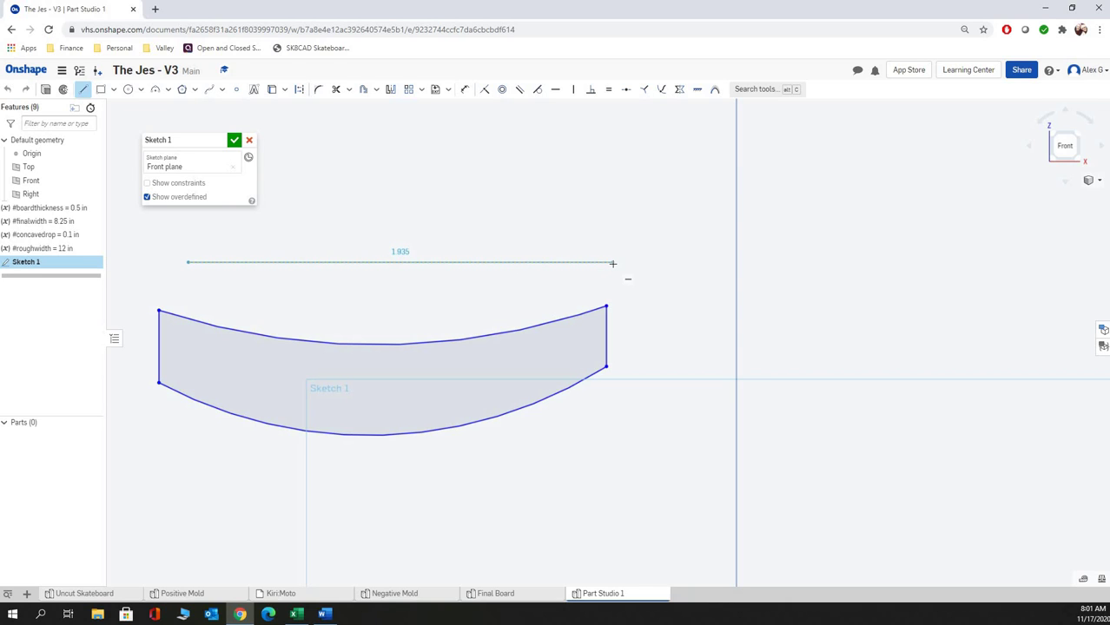
{"action": "left_click", "coordinate": [612, 263]}
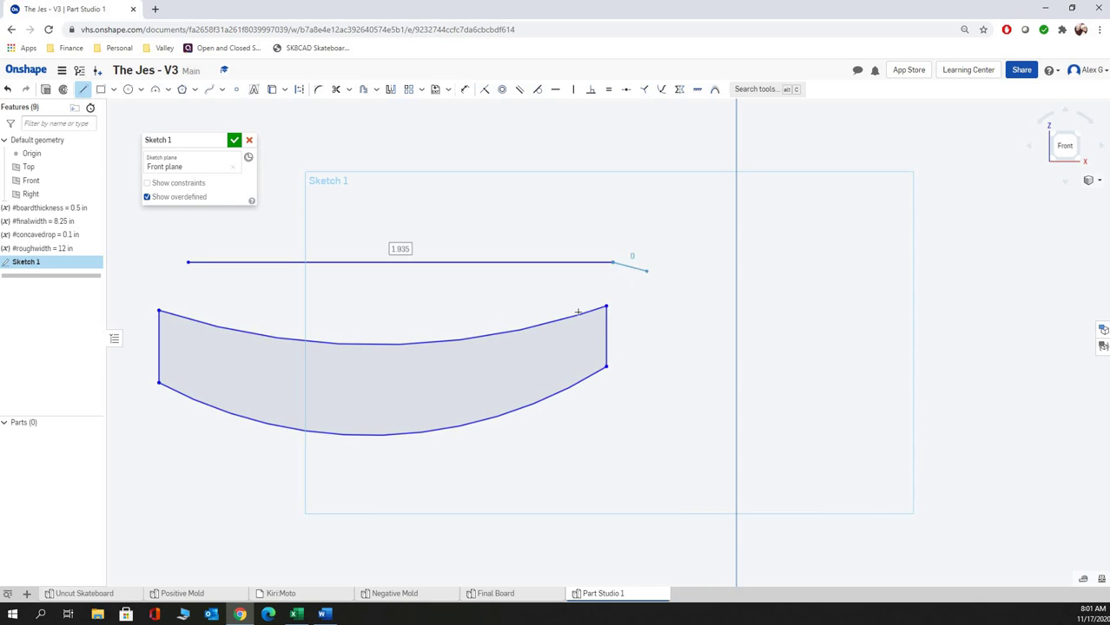
{"action": "right_click", "coordinate": [686, 180]}
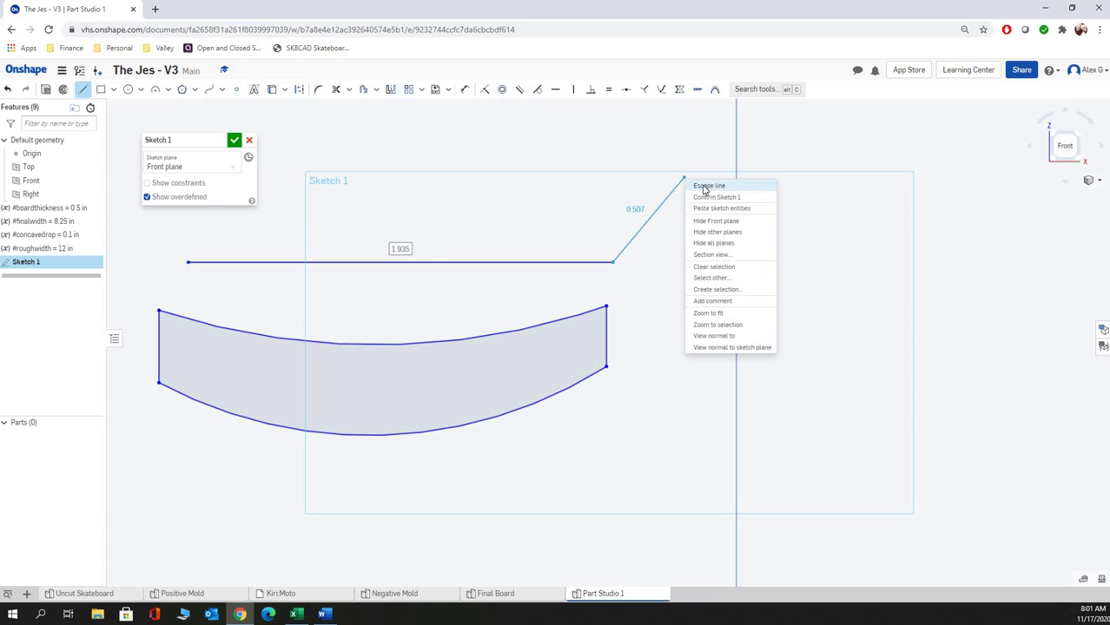
{"action": "left_click", "coordinate": [706, 185]}
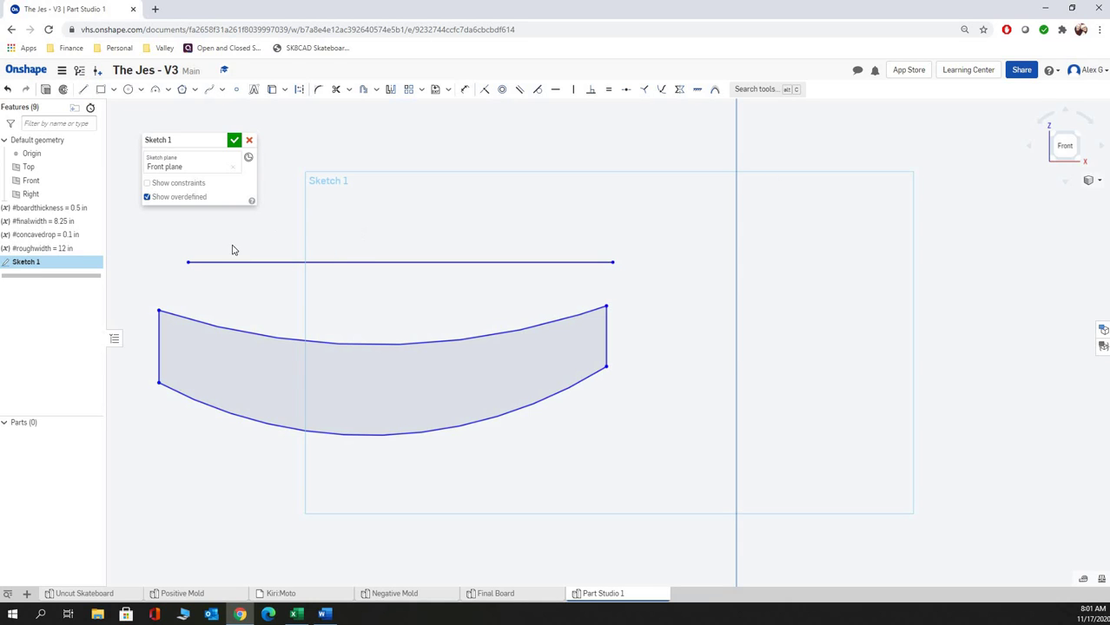
Convert the horizontal line above the board profile to construction geometry.
{"action": "left_click", "coordinate": [532, 266]}
{"action": "right_click", "coordinate": [533, 266]}
{"action": "left_click", "coordinate": [547, 319]}
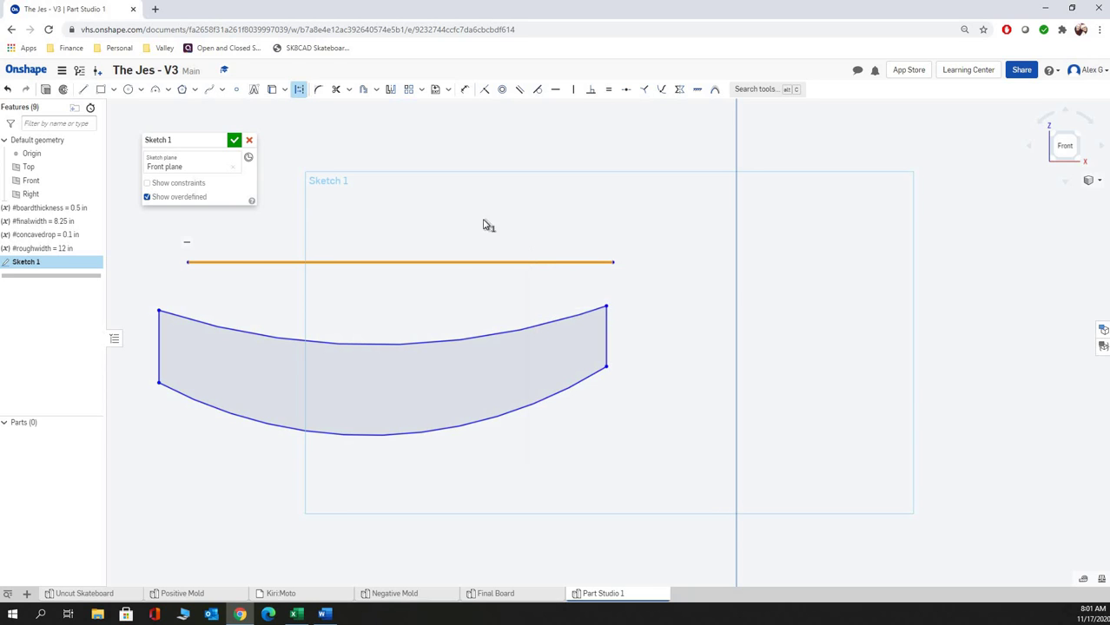
{"action": "right_click", "coordinate": [421, 218]}
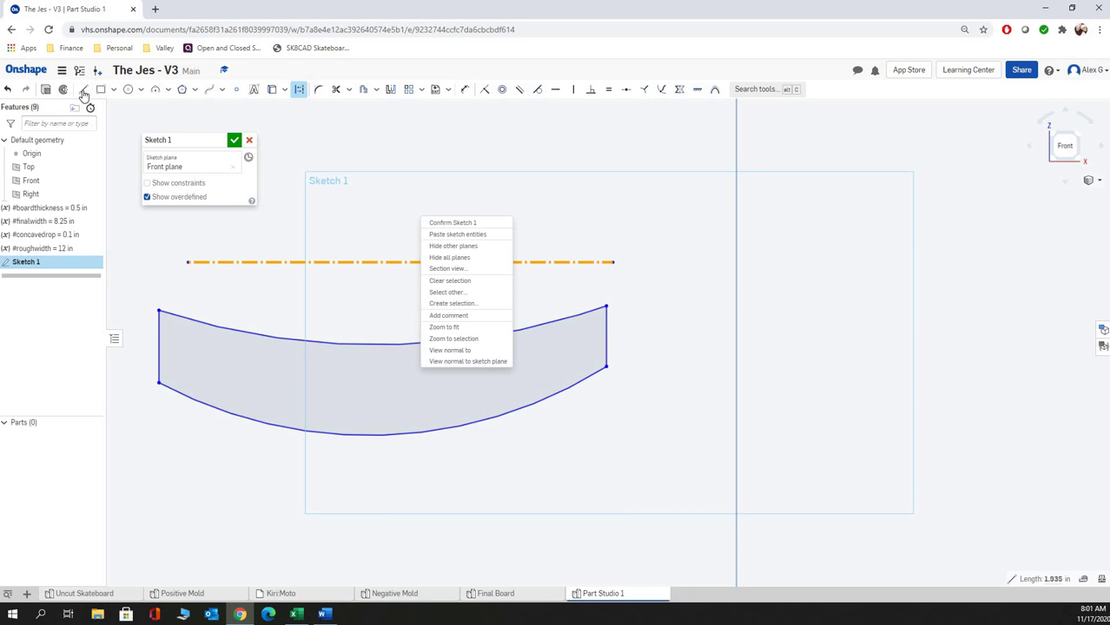
Sketch a second horizontal construction line about 2.07 in long, just above the first one.
{"action": "left_click", "coordinate": [83, 91]}
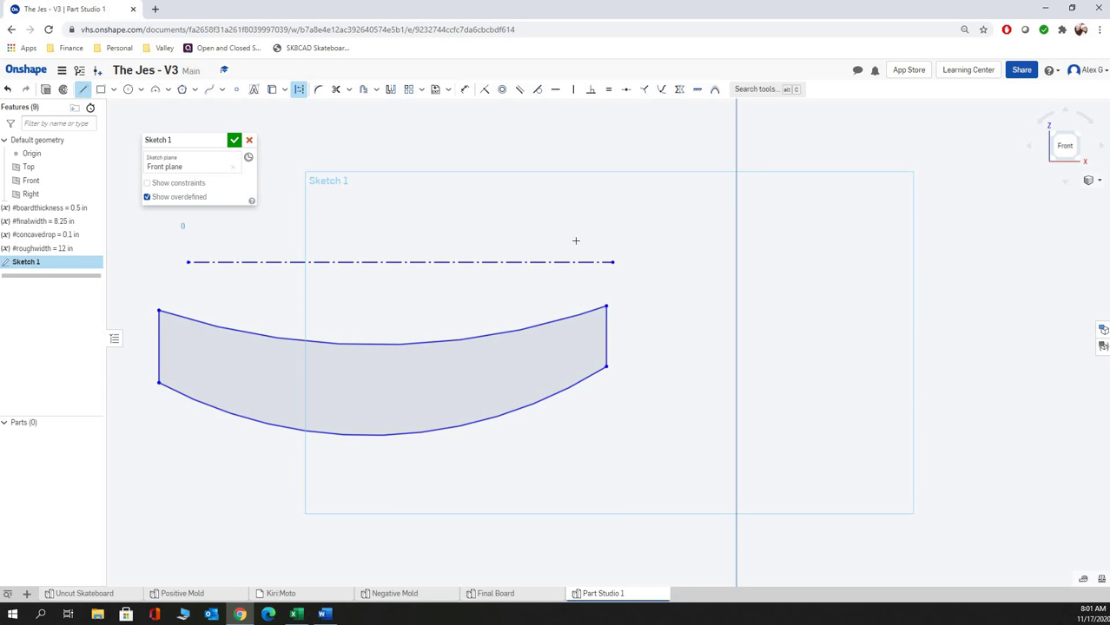
{"action": "left_click", "coordinate": [636, 226]}
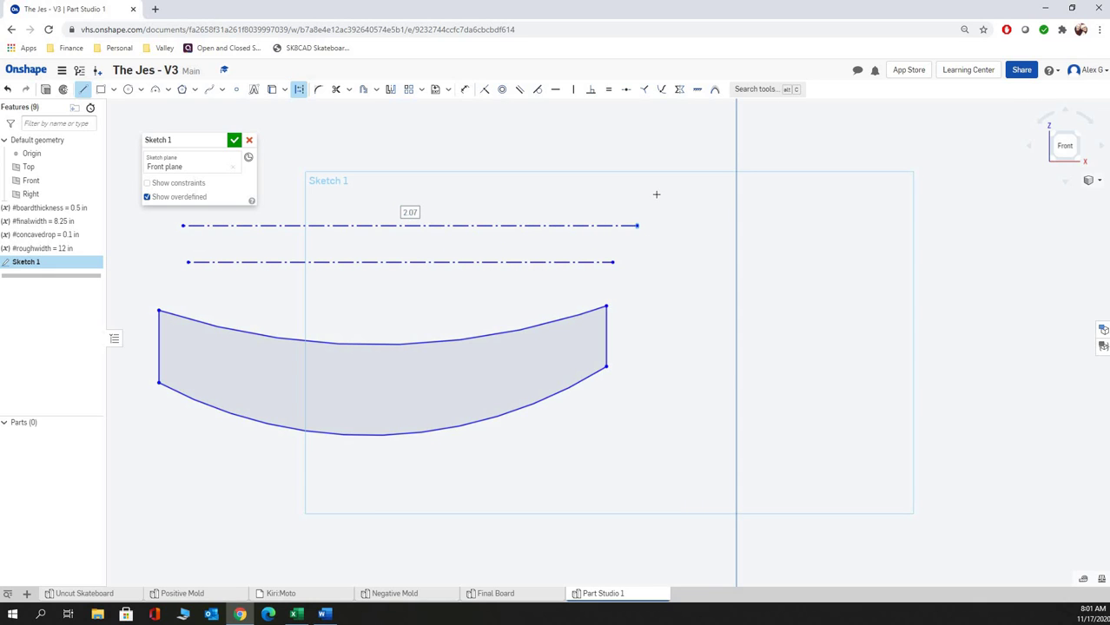
{"action": "right_click", "coordinate": [664, 201]}
{"action": "left_click", "coordinate": [674, 201]}
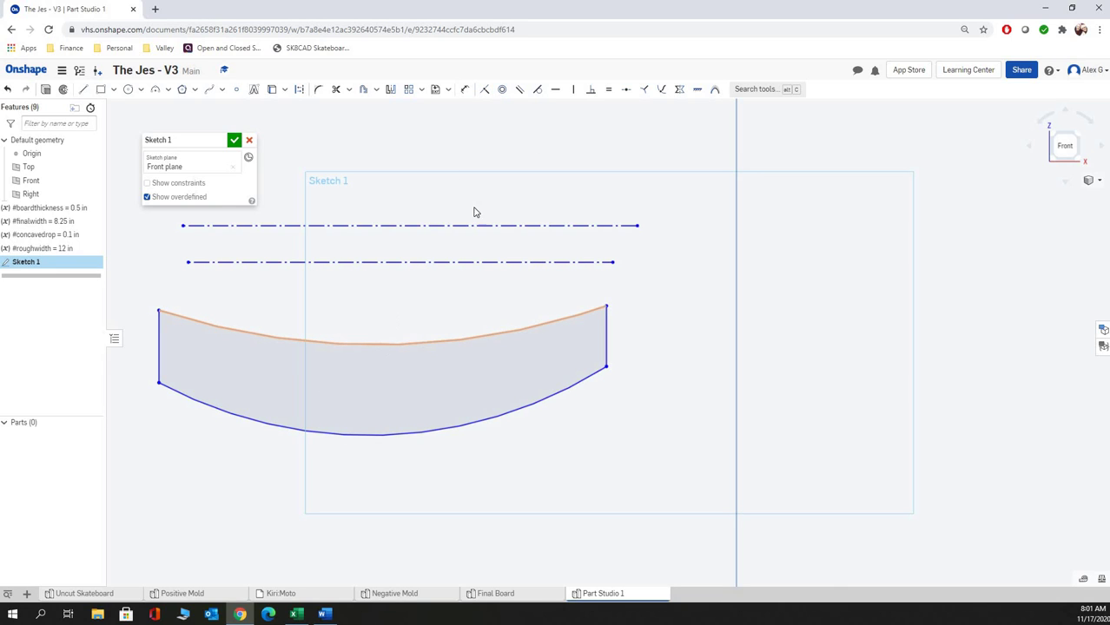
Make the upper construction line tangent to the upper arc of the board profile.
{"action": "left_click", "coordinate": [536, 89]}
{"action": "left_click", "coordinate": [401, 226]}
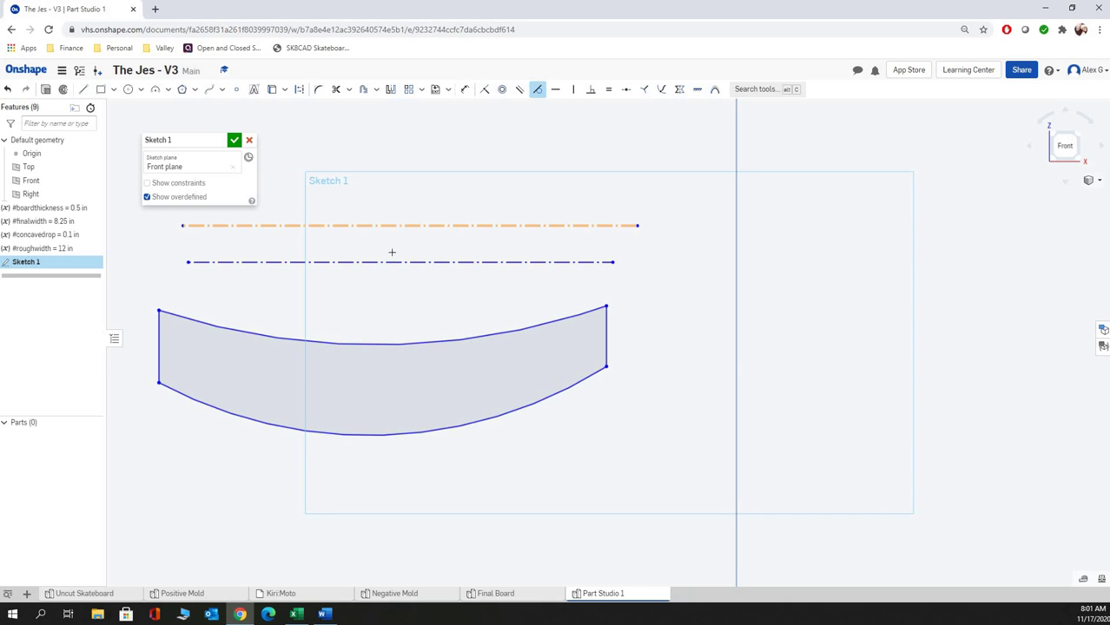
{"action": "left_click", "coordinate": [367, 346]}
Make the remaining horizontal construction line tangent to the lower arc of the board profile.
{"action": "left_click", "coordinate": [535, 90]}
{"action": "left_click", "coordinate": [383, 262]}
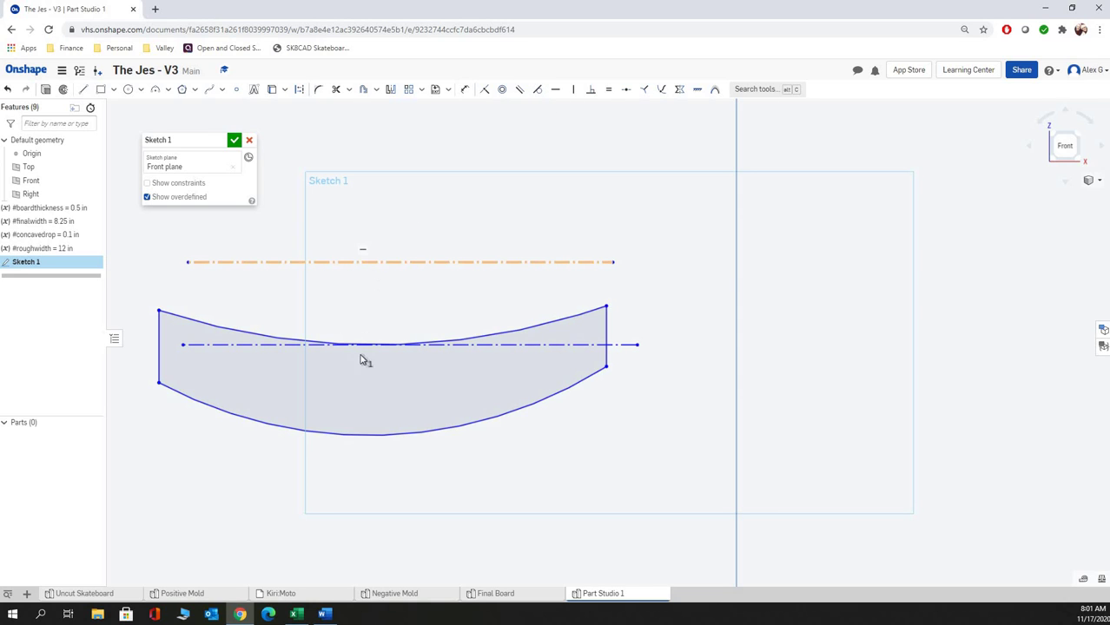
{"action": "left_click", "coordinate": [368, 436]}
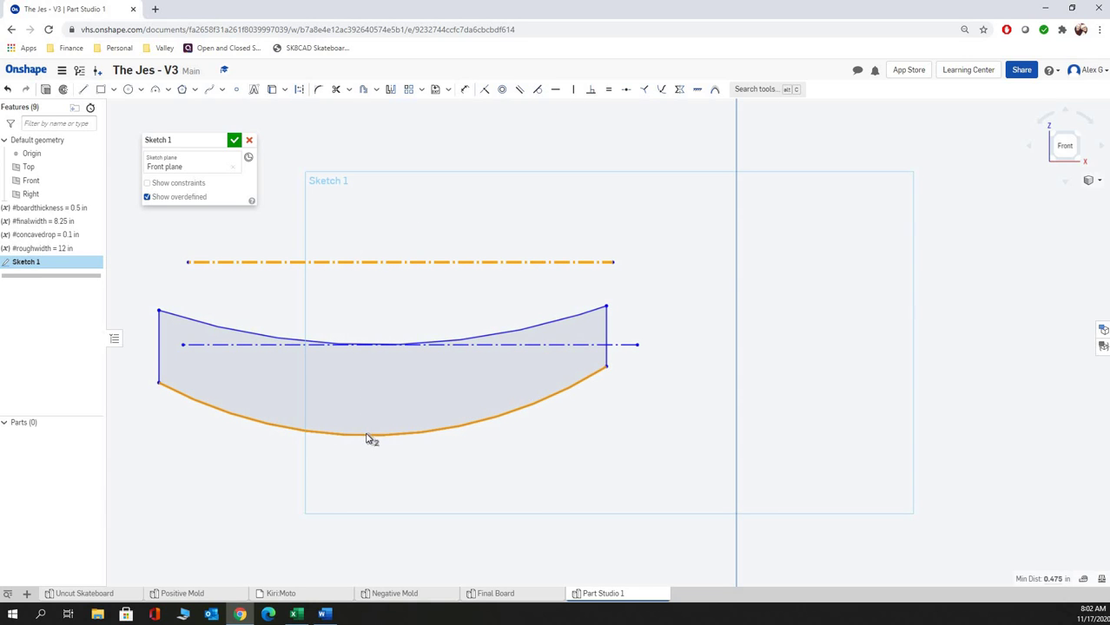
{"action": "left_click", "coordinate": [426, 267]}
{"action": "right_click", "coordinate": [426, 168]}
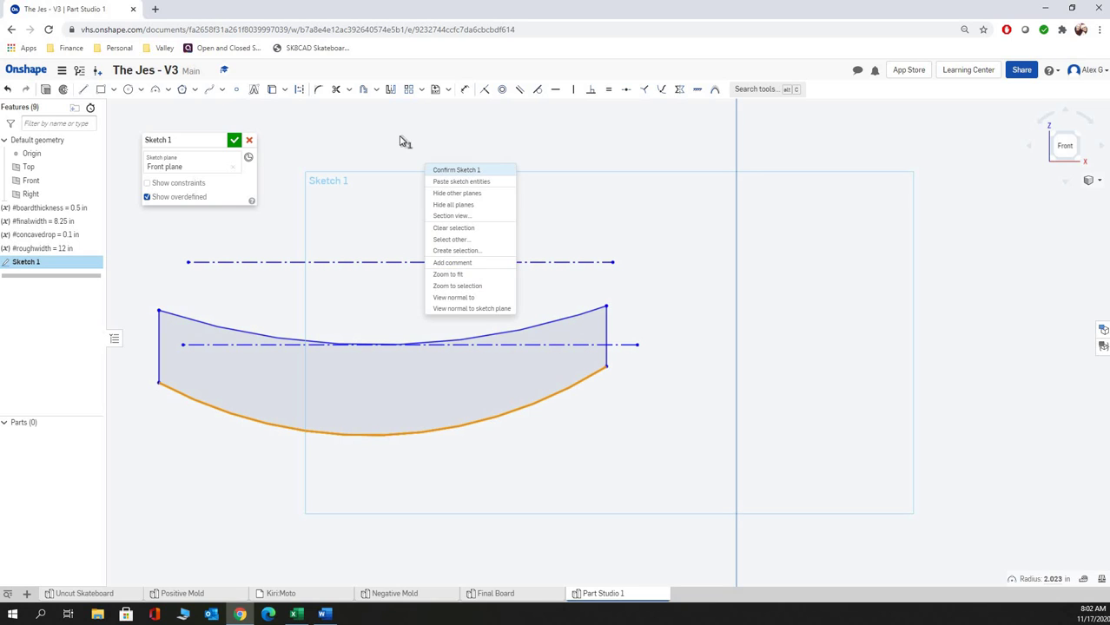
{"action": "left_click", "coordinate": [493, 98]}
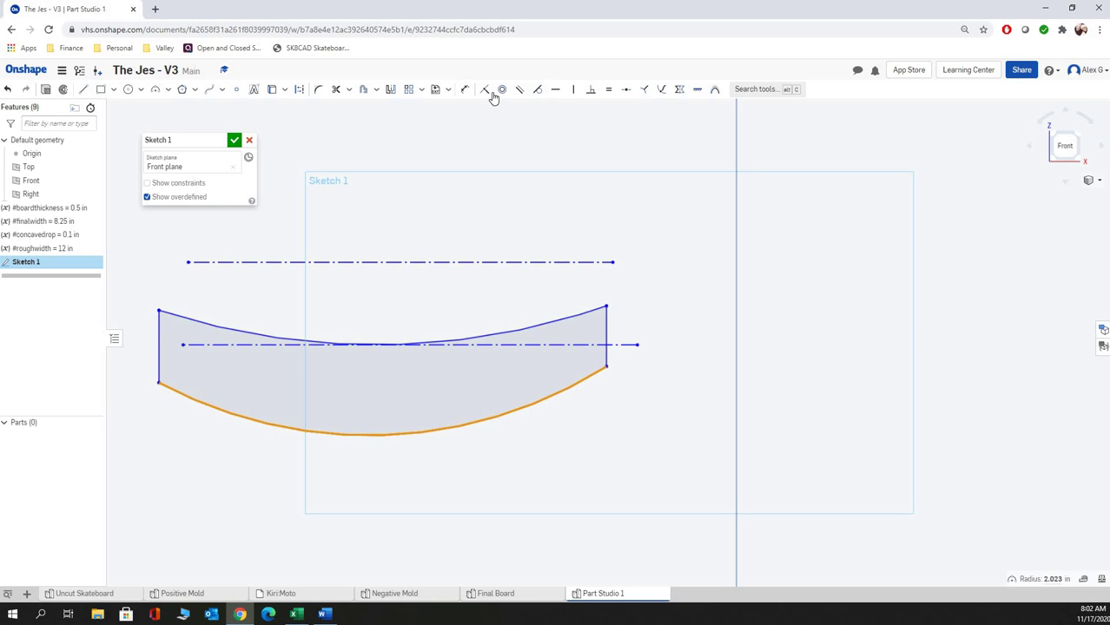
{"action": "left_click", "coordinate": [537, 89]}
{"action": "left_click", "coordinate": [399, 262]}
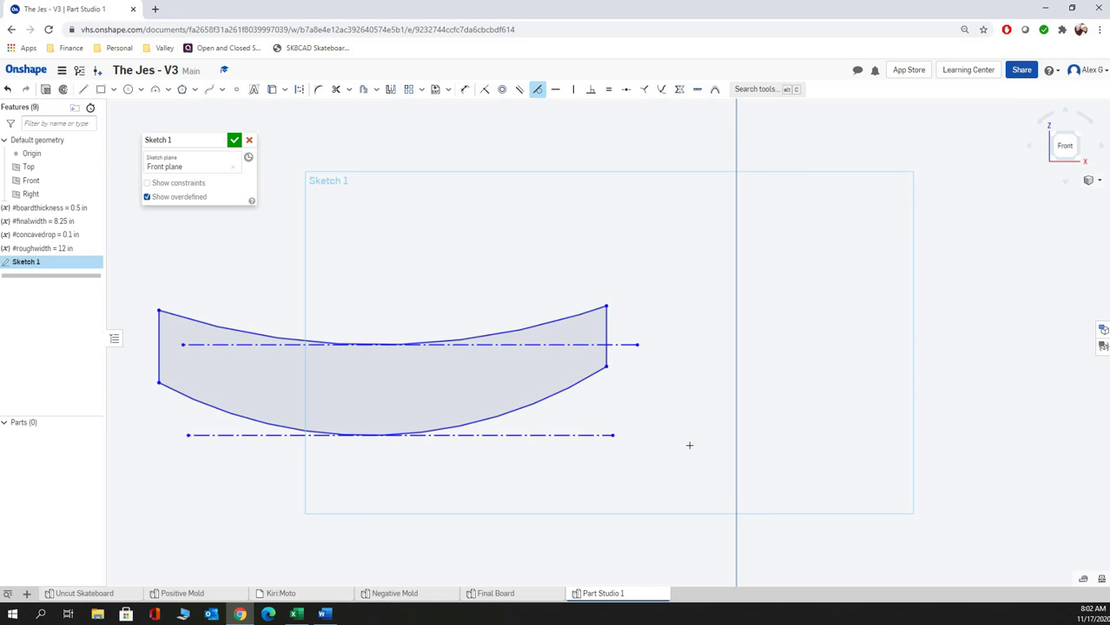
Sketch a vertical line about 0.39 in long from the upper arc to the lower arc, inside the profile's left end.
{"action": "scroll", "coordinate": [690, 446], "scroll_direction": "up", "scroll_amount": 3}
{"action": "scroll", "coordinate": [409, 392], "scroll_direction": "down", "scroll_amount": 5}
{"action": "left_click", "coordinate": [317, 358]}
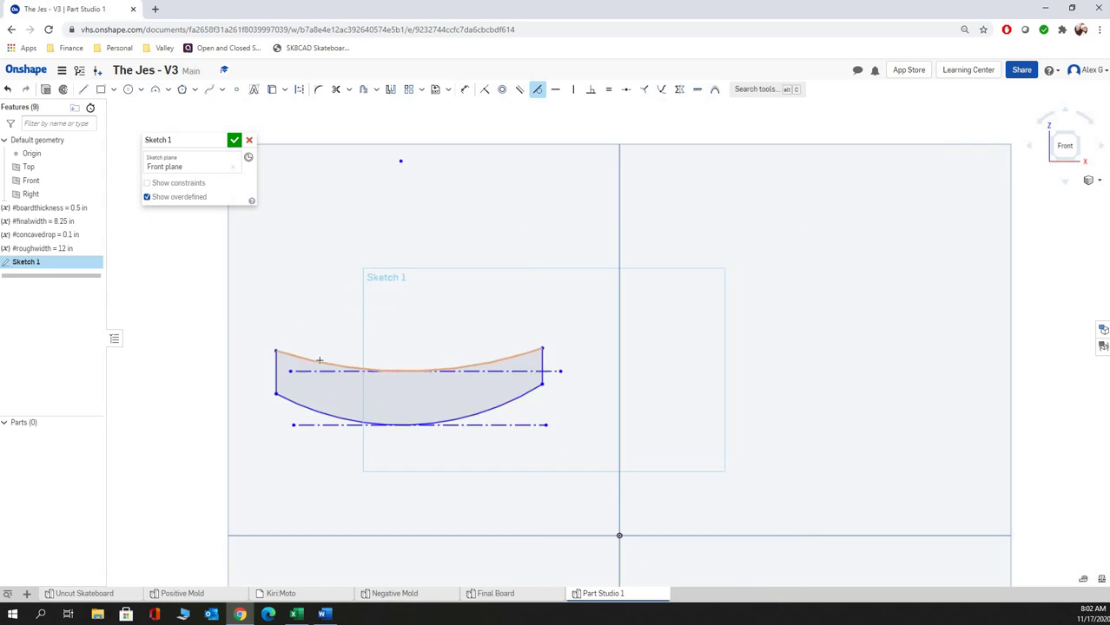
{"action": "scroll", "coordinate": [401, 161], "scroll_direction": "up", "scroll_amount": 3}
{"action": "left_click", "coordinate": [747, 343]}
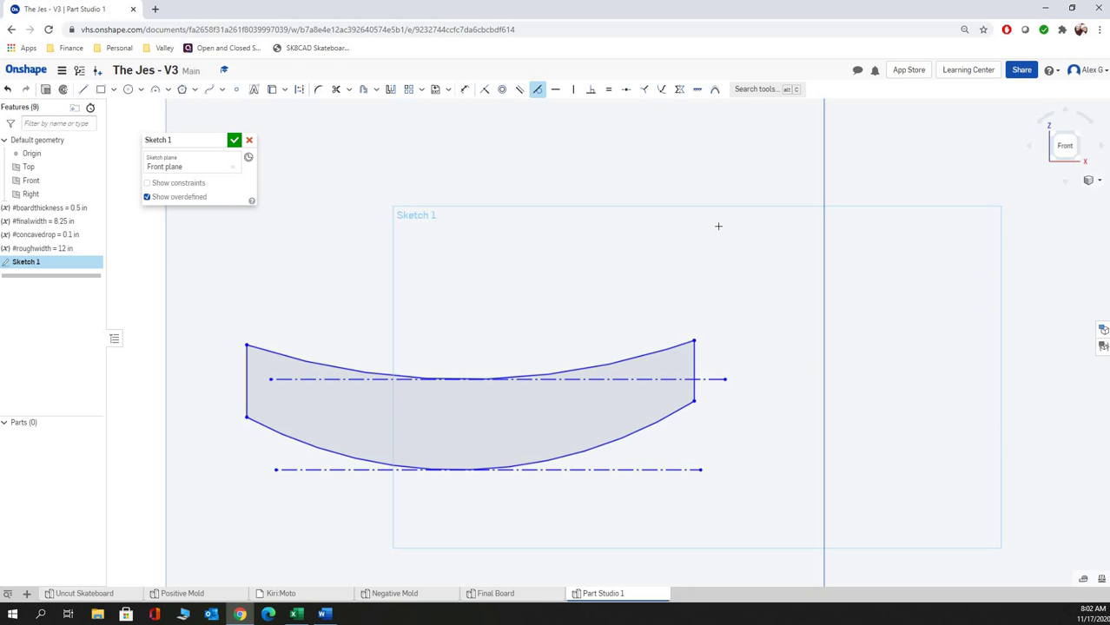
{"action": "left_click", "coordinate": [84, 89]}
{"action": "left_click", "coordinate": [337, 367]}
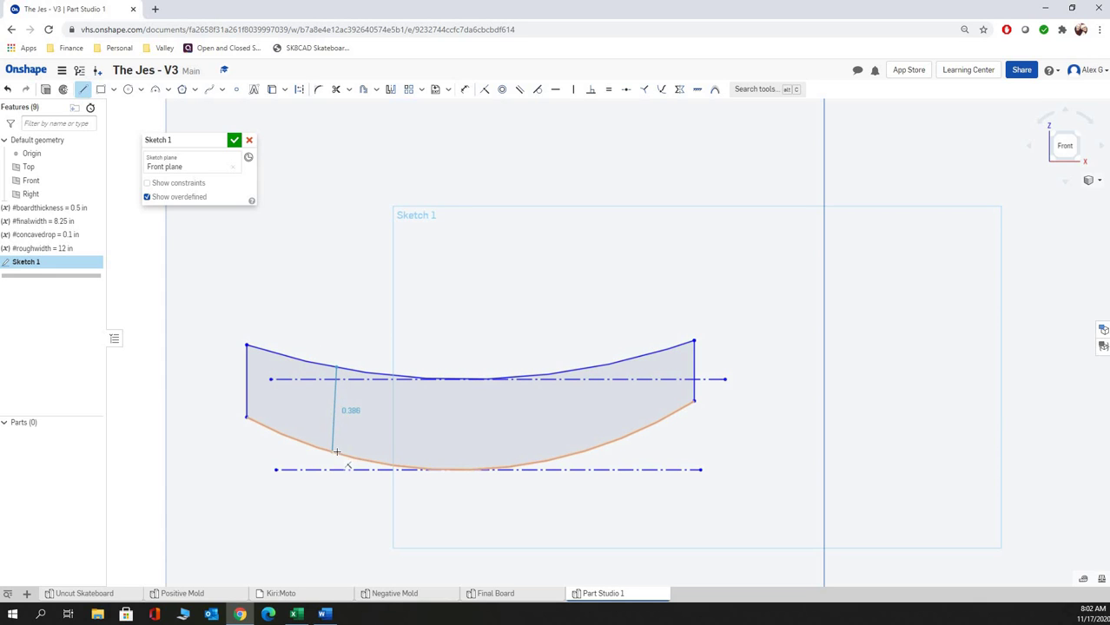
{"action": "left_click", "coordinate": [337, 452]}
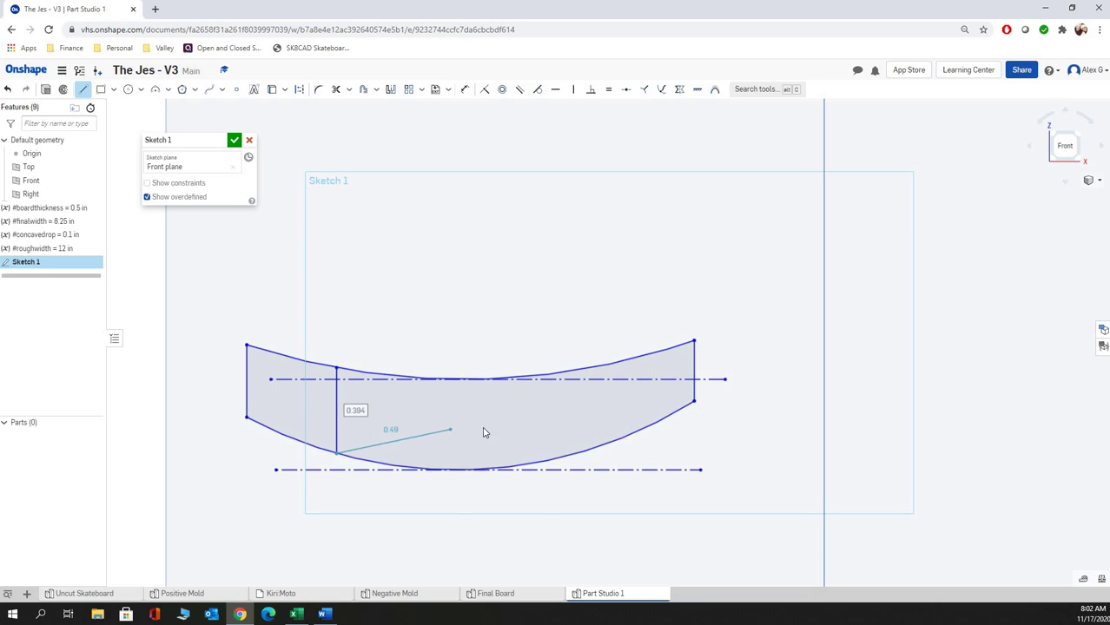
{"action": "right_click", "coordinate": [453, 430]}
{"action": "key", "text": "Escape"}
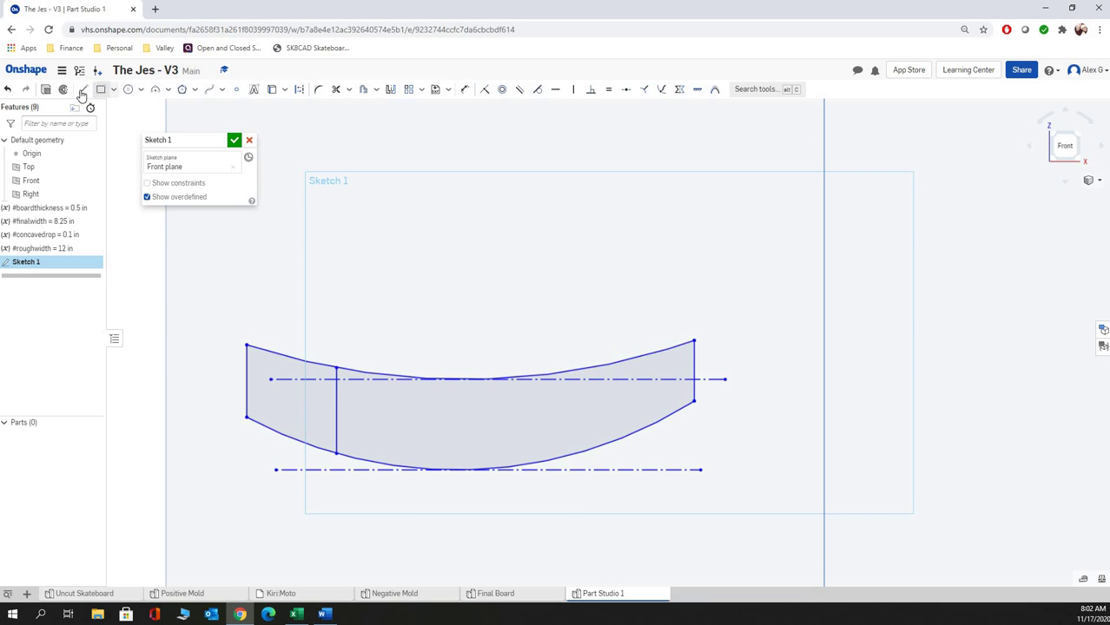
Sketch a second vertical line about 0.38 in long from the upper arc to the lower arc, inside the profile's right end.
{"action": "left_click", "coordinate": [83, 89]}
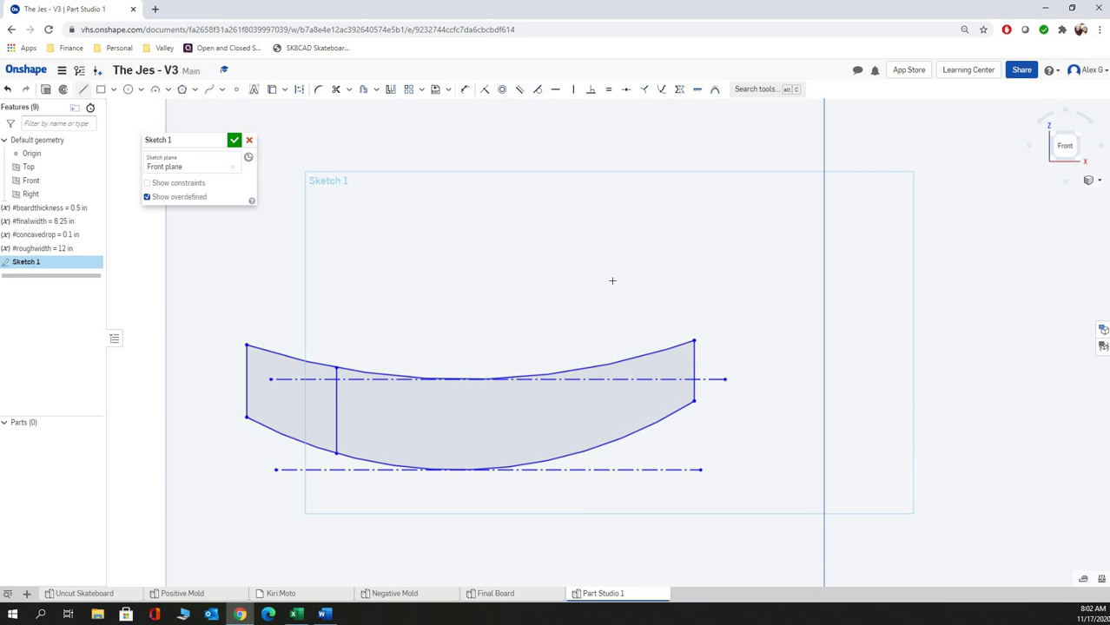
{"action": "left_click", "coordinate": [602, 365]}
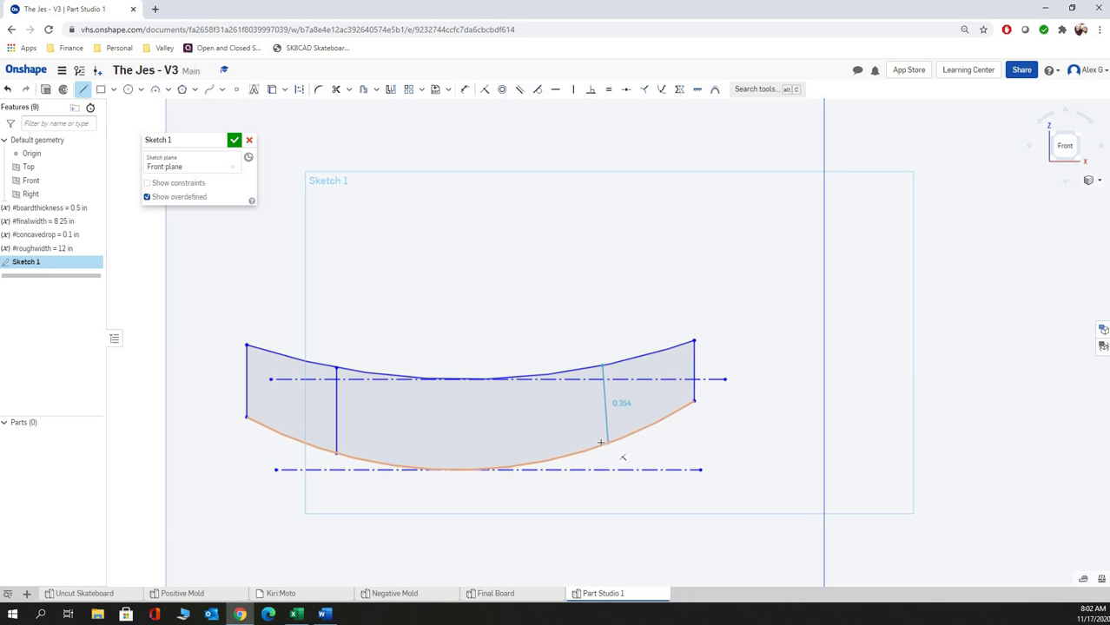
{"action": "left_click", "coordinate": [600, 444]}
{"action": "right_click", "coordinate": [677, 452]}
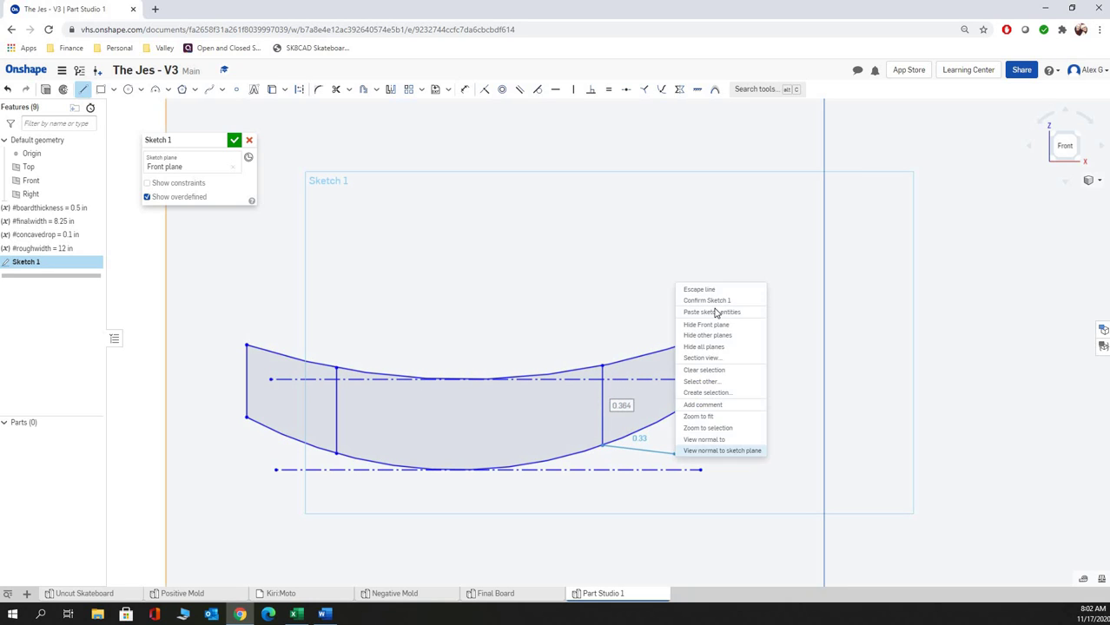
{"action": "key", "text": "Escape"}
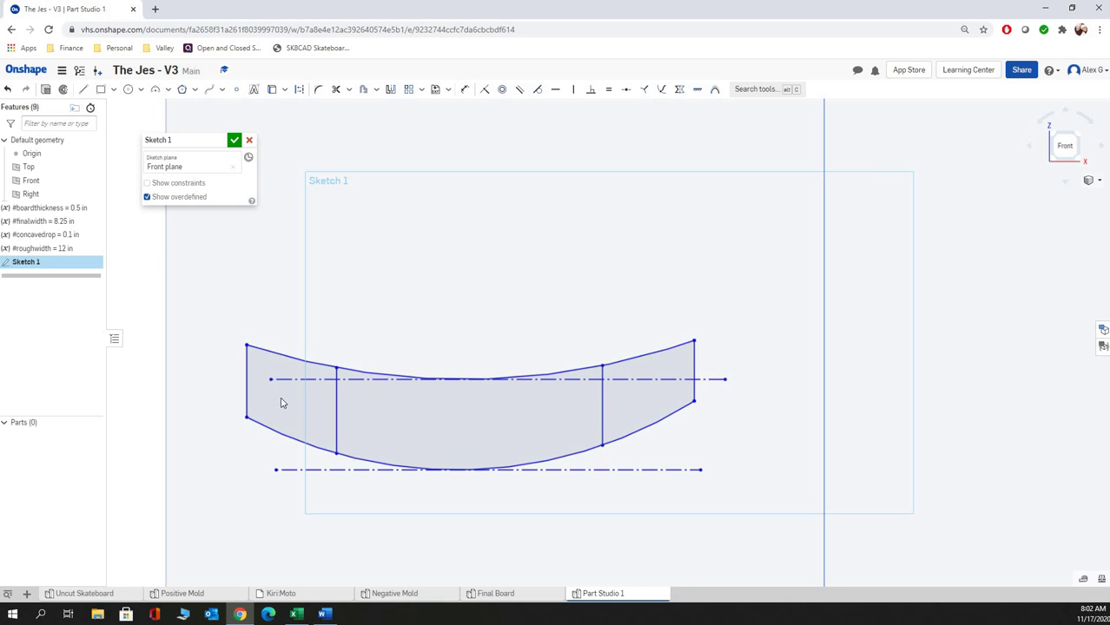
Convert the inner vertical line near the profile's right end to construction geometry.
{"action": "left_click", "coordinate": [601, 408]}
{"action": "right_click", "coordinate": [655, 205]}
{"action": "left_click", "coordinate": [662, 264]}
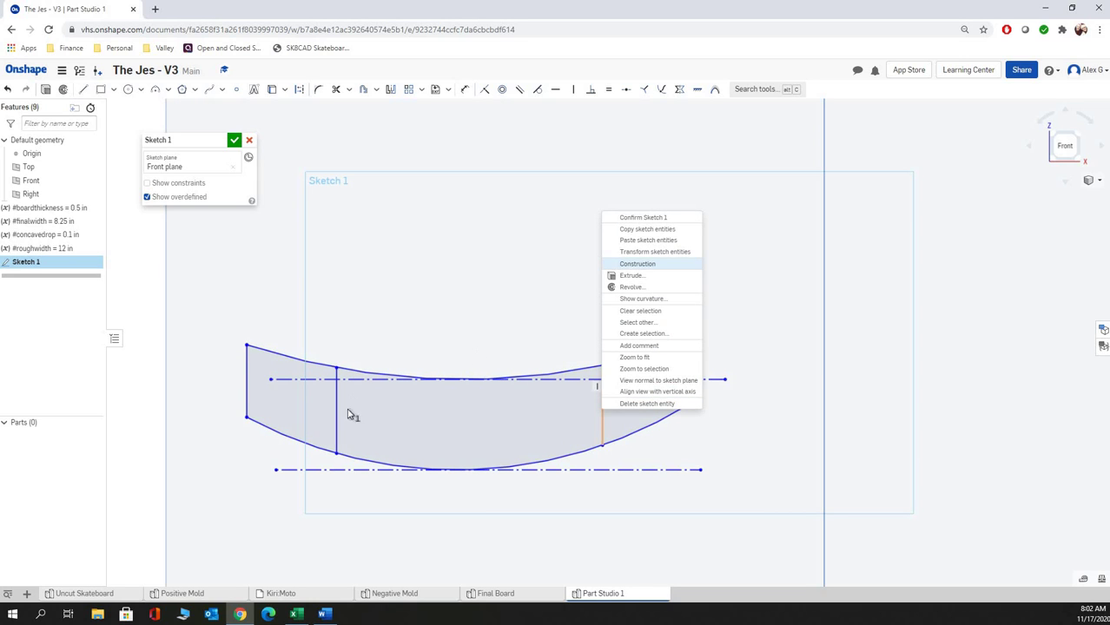
Convert the inner vertical line near the profile's left end to construction geometry.
{"action": "right_click", "coordinate": [337, 413]}
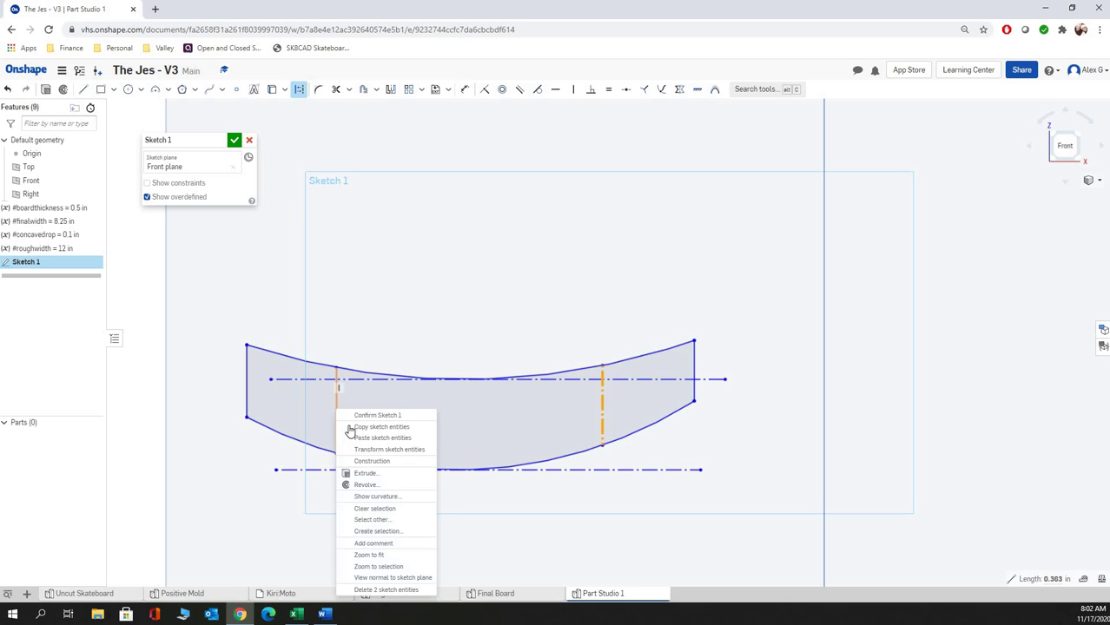
{"action": "key", "text": "q"}
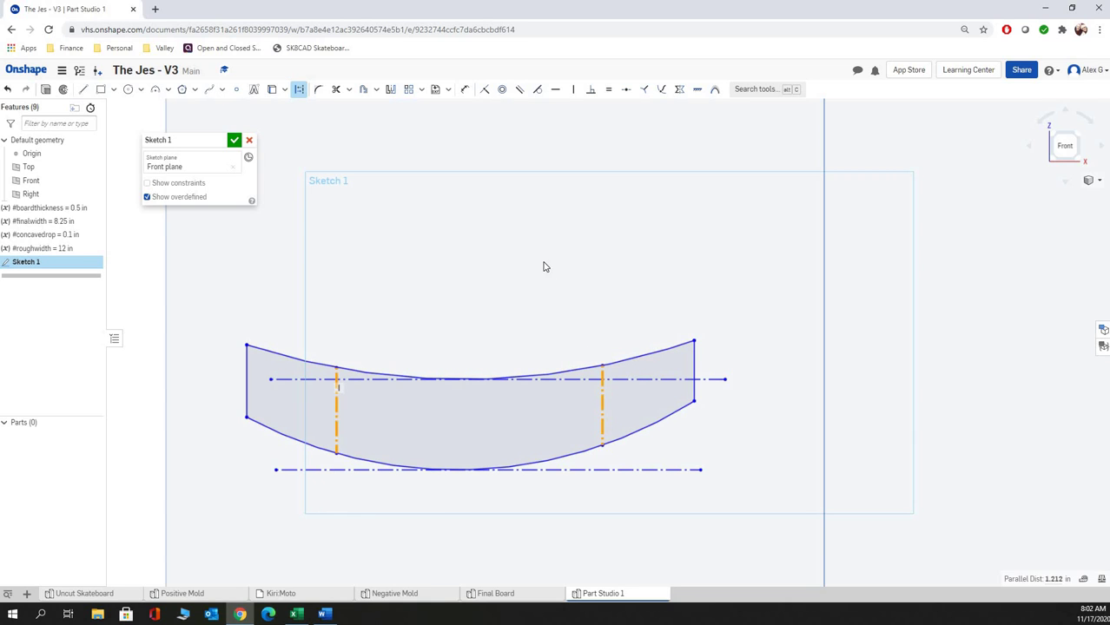
{"action": "key", "text": "Escape"}
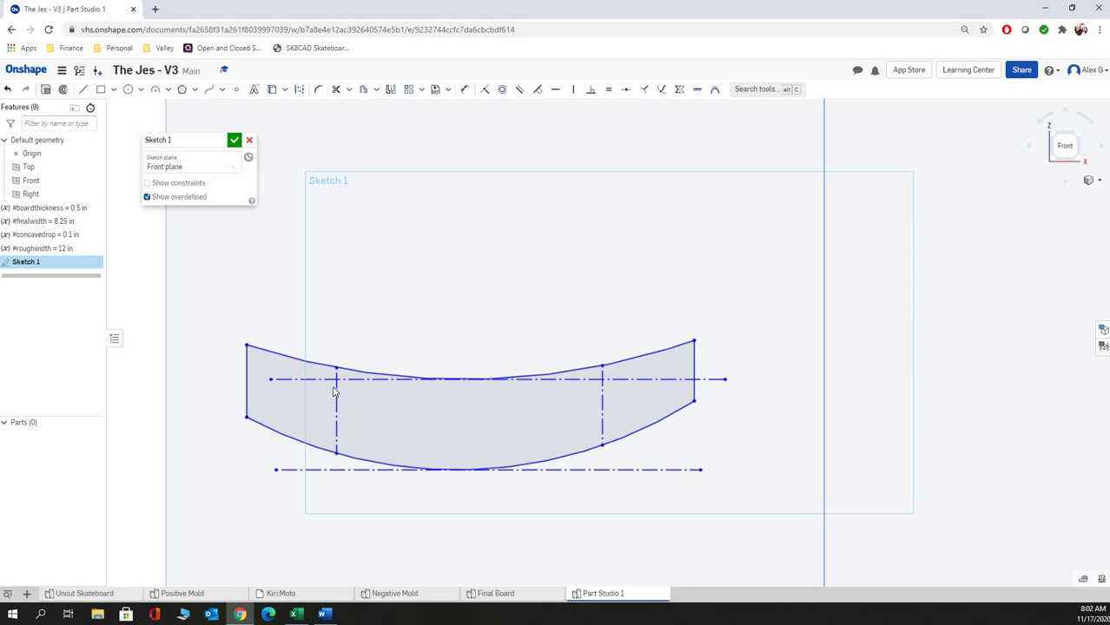
Sketch a slightly slanted line about 0.42 in long from the upper arc's midpoint to the lower arc's tangent point.
{"action": "left_click", "coordinate": [84, 90]}
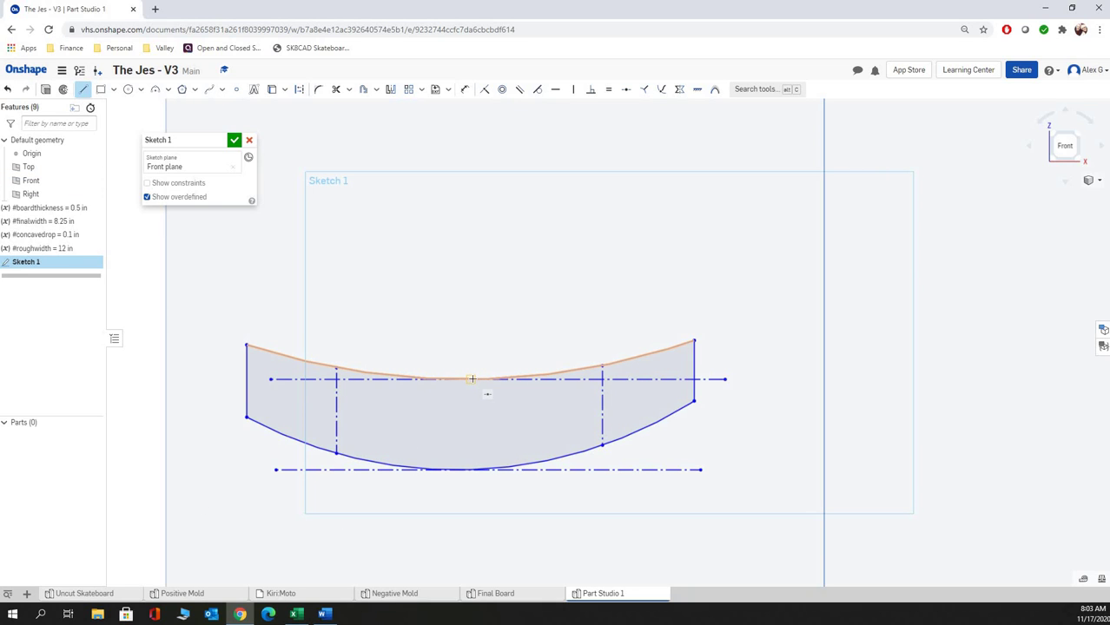
{"action": "left_click", "coordinate": [470, 380]}
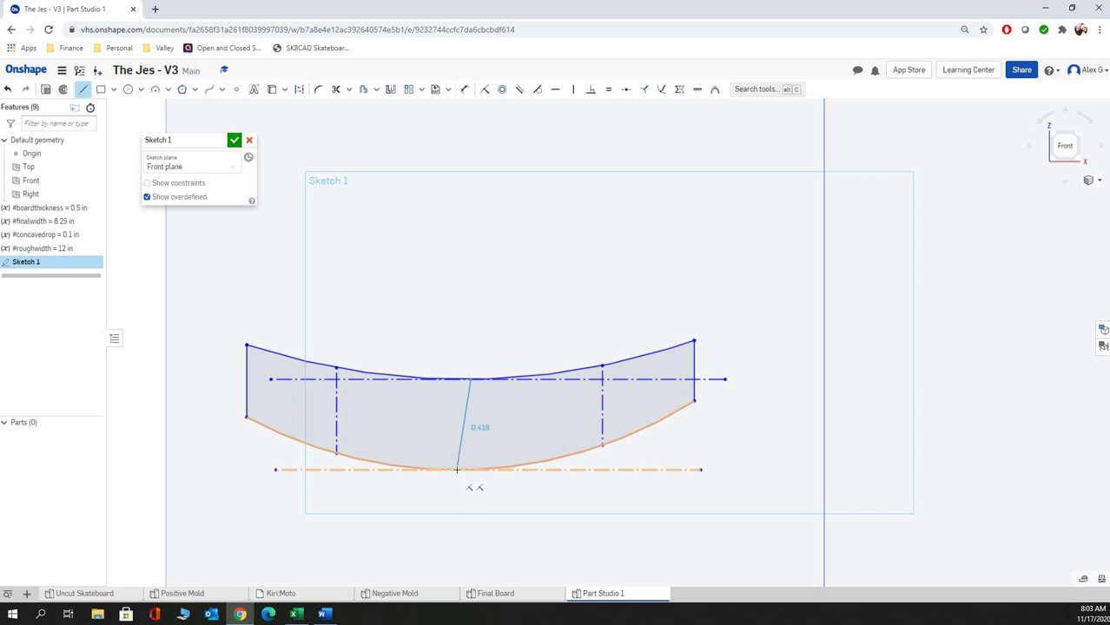
{"action": "left_click", "coordinate": [457, 470]}
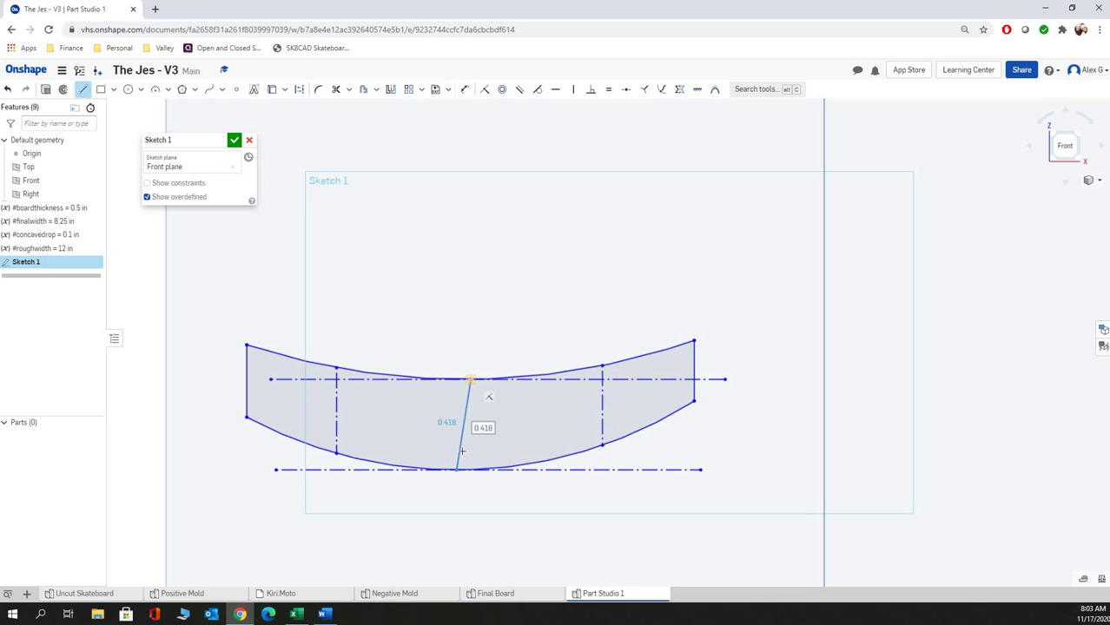
{"action": "right_click", "coordinate": [508, 454]}
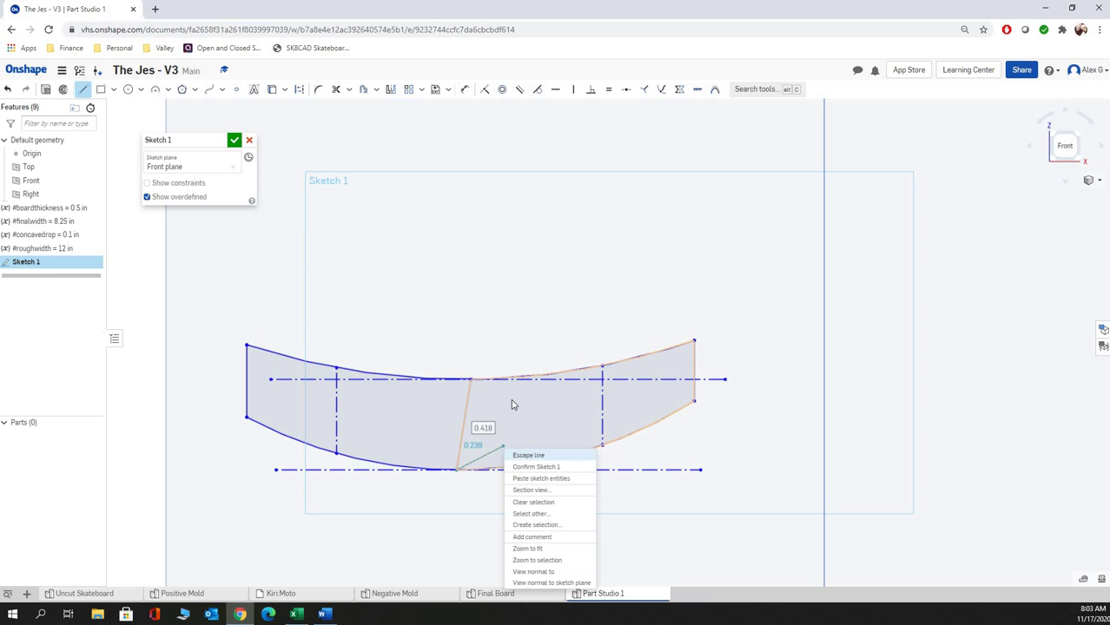
{"action": "key", "text": "Escape"}
Convert the slanted middle line between the two arcs to construction geometry.
{"action": "right_click", "coordinate": [471, 325]}
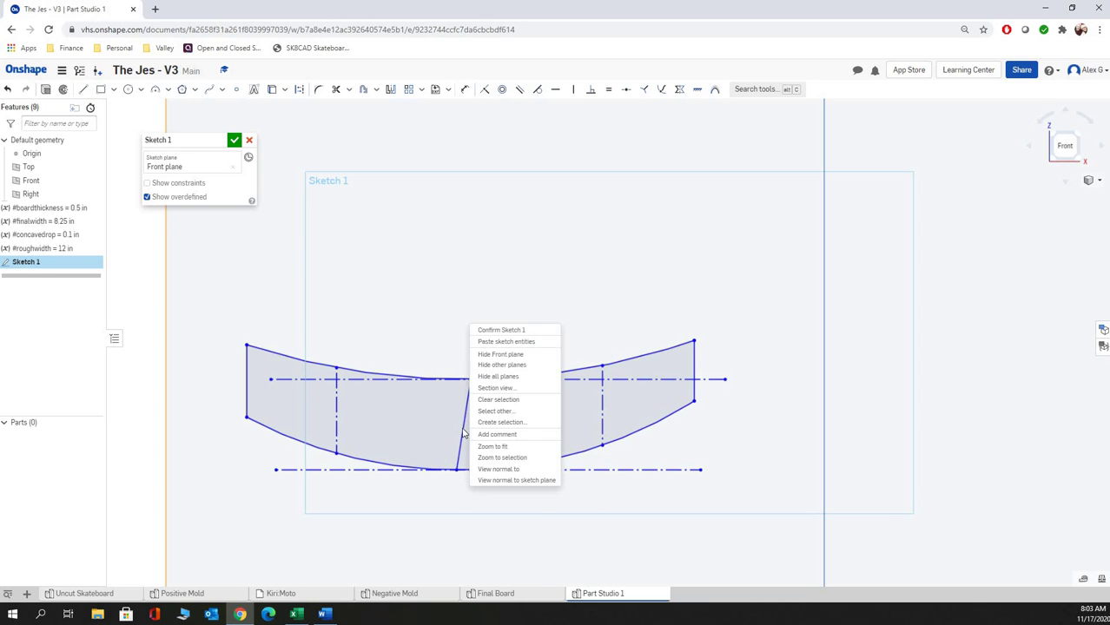
{"action": "right_click", "coordinate": [462, 431]}
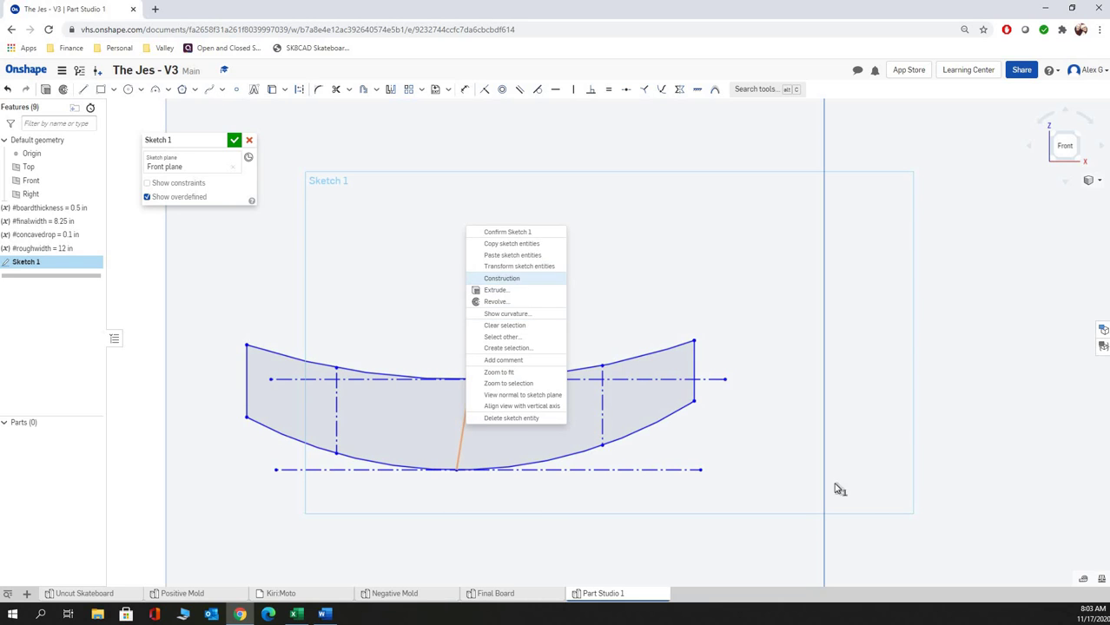
{"action": "key", "text": "q"}
{"action": "key", "text": "Escape"}
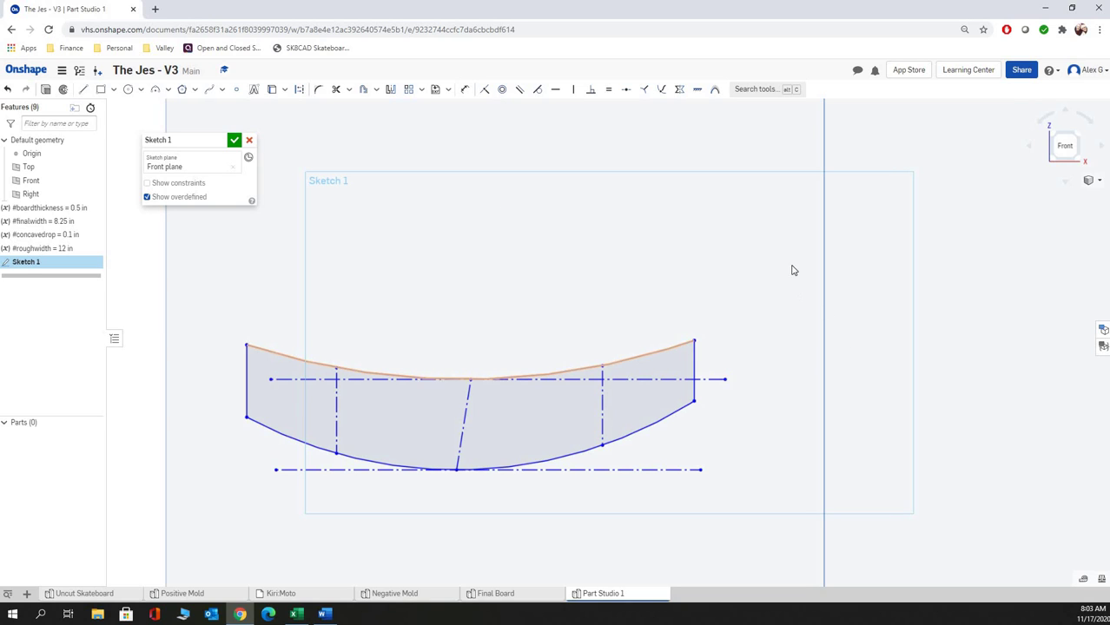
{"action": "left_click", "coordinate": [464, 94]}
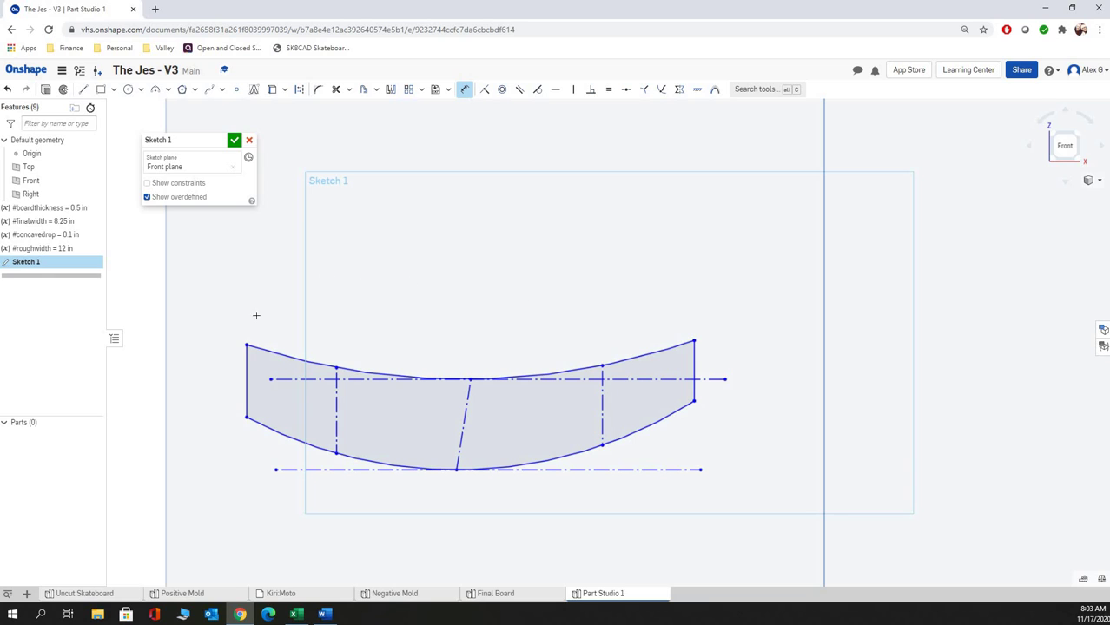
{"action": "left_click", "coordinate": [668, 352]}
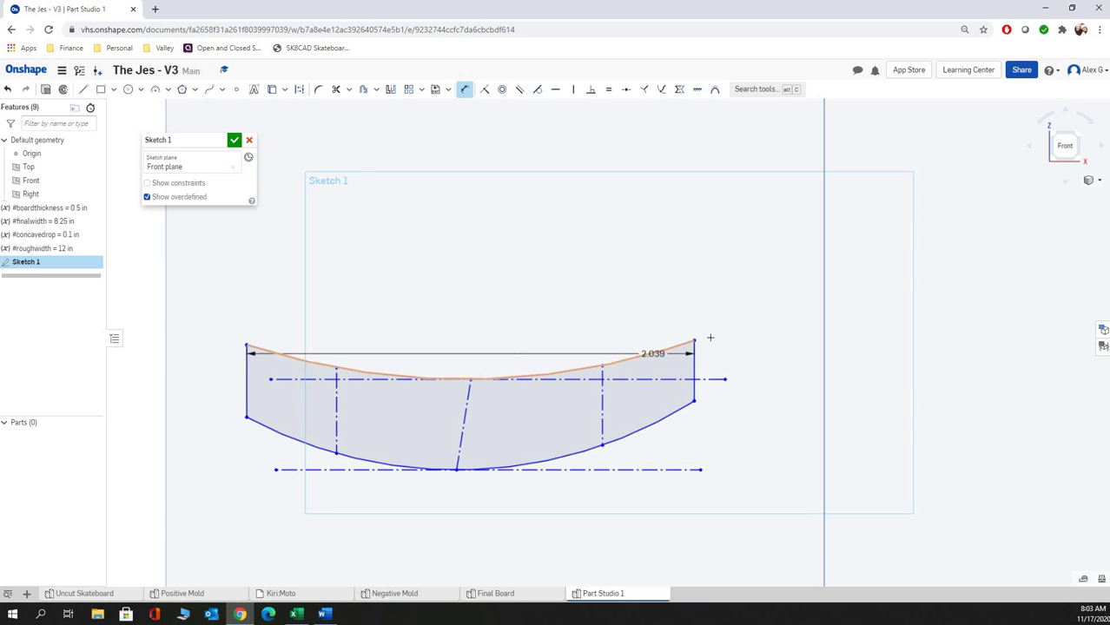
{"action": "right_click", "coordinate": [478, 281]}
{"action": "left_click", "coordinate": [495, 289]}
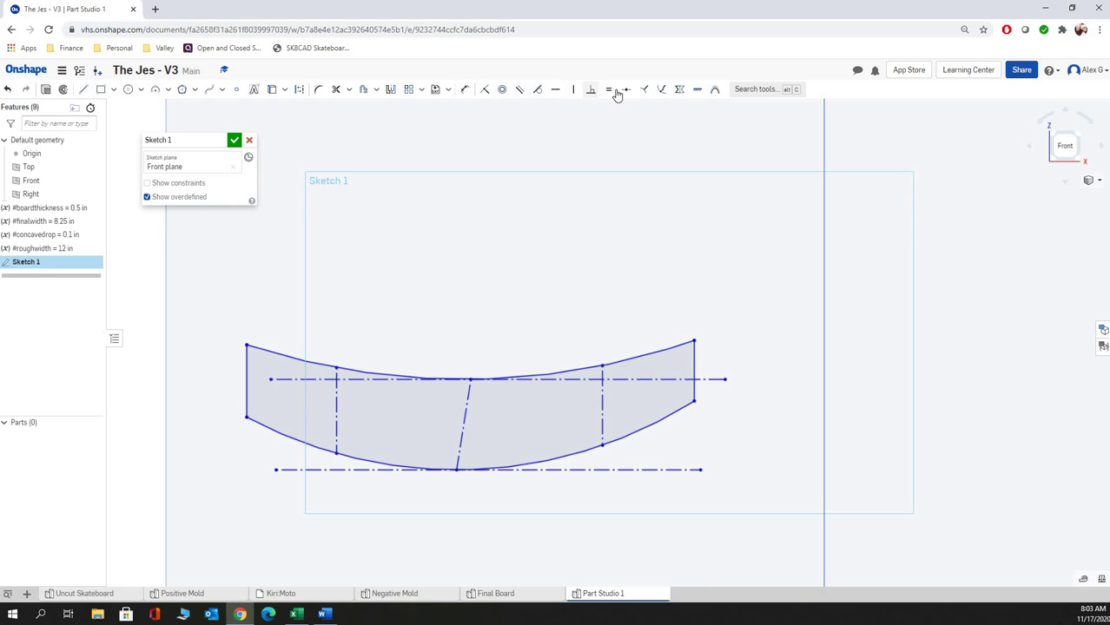
Align the two upper corner points of the board profile with a horizontal constraint.
{"action": "left_click", "coordinate": [555, 91]}
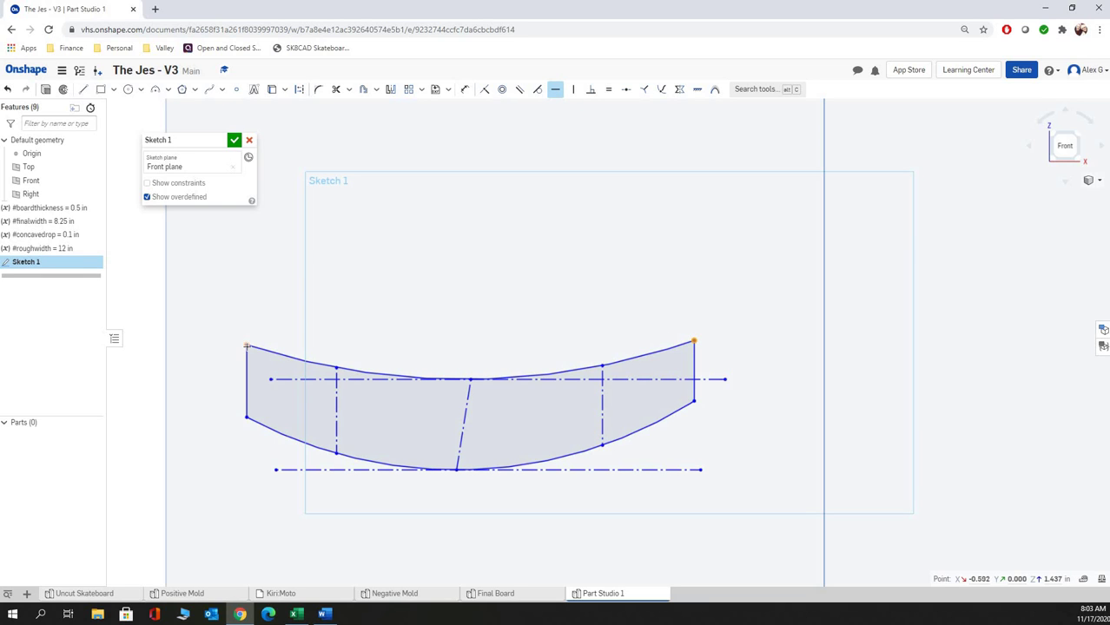
{"action": "left_click", "coordinate": [247, 345]}
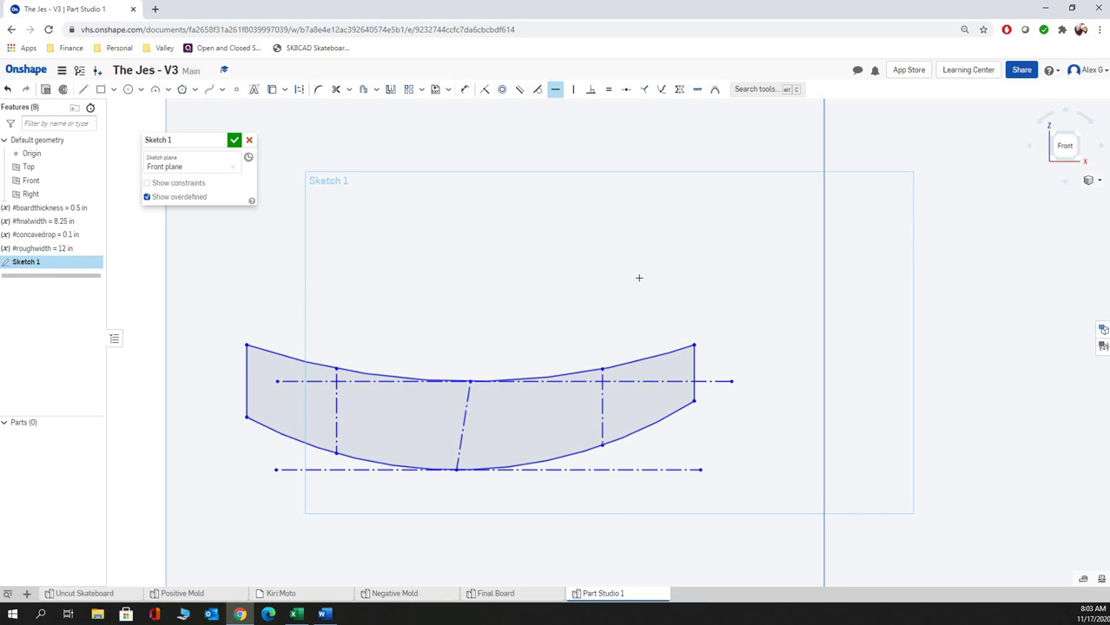
Dimension the height of the profile's right end edge with the #boardthickness variable.
{"action": "scroll", "coordinate": [612, 291], "scroll_direction": "up", "scroll_amount": 2}
{"action": "scroll", "coordinate": [605, 302], "scroll_direction": "down", "scroll_amount": 4}
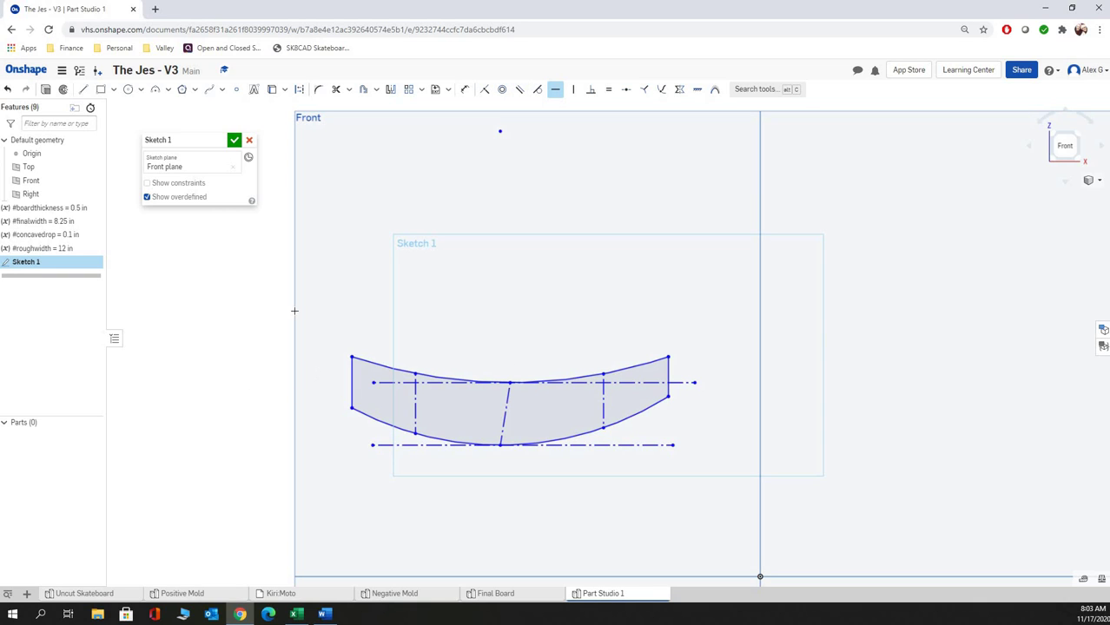
{"action": "left_click", "coordinate": [464, 89]}
{"action": "left_click", "coordinate": [670, 357]}
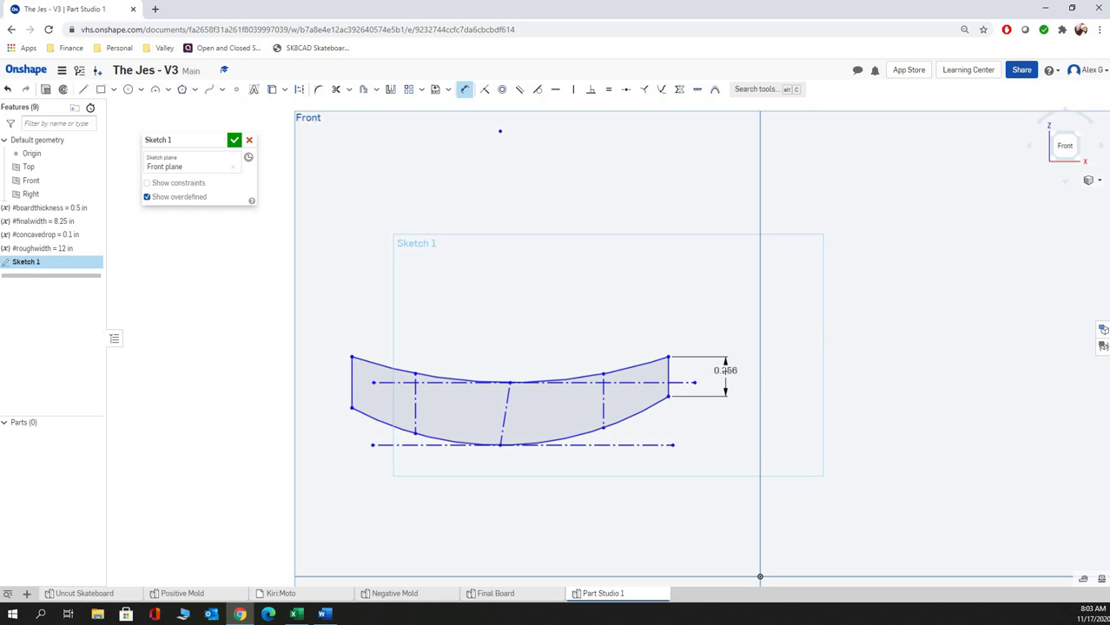
{"action": "left_click", "coordinate": [726, 370]}
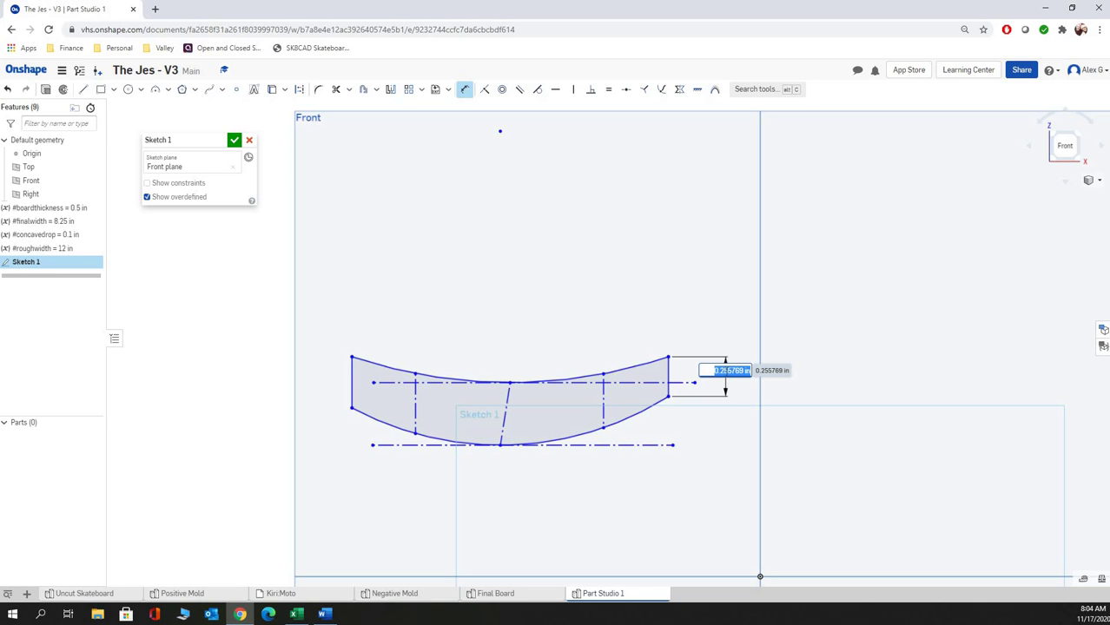
{"action": "type", "text": "#"}
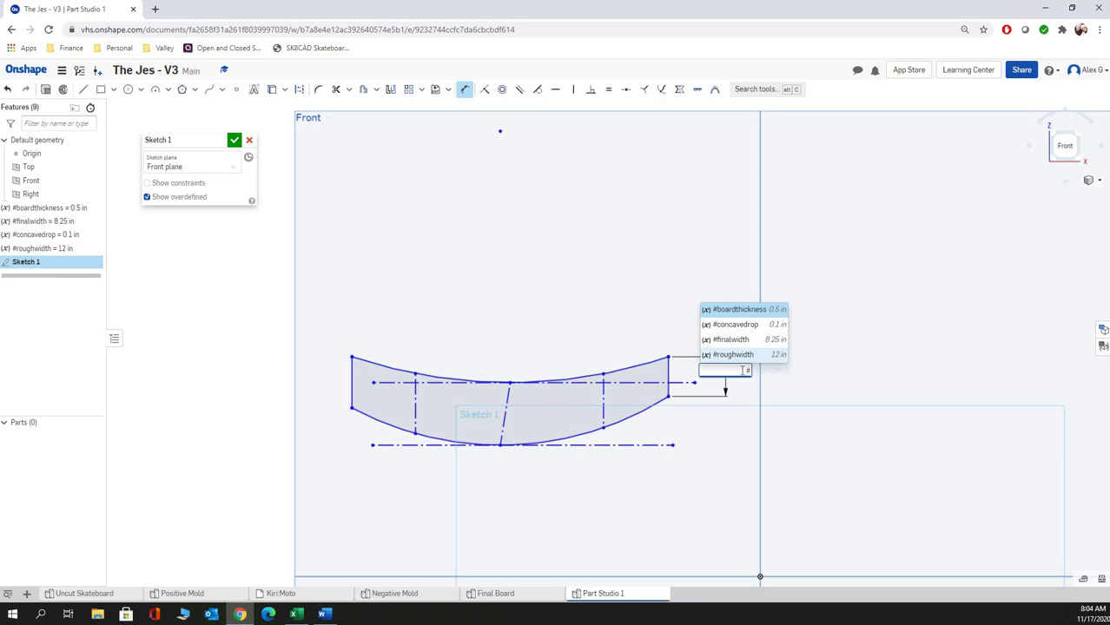
{"action": "left_click", "coordinate": [745, 304]}
{"action": "key", "text": "Return"}
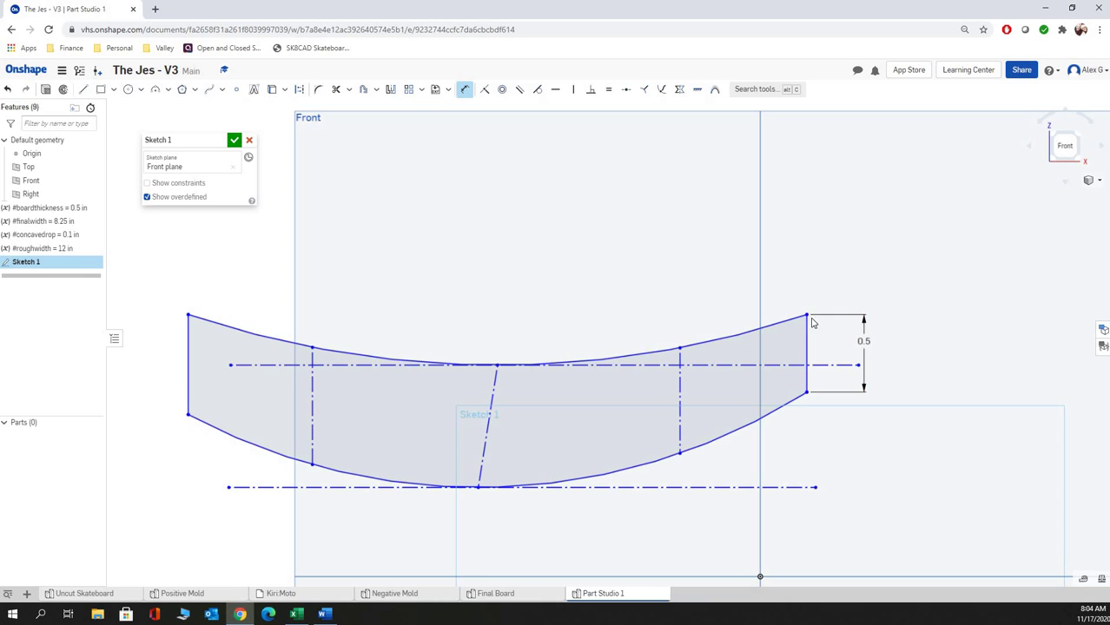
Dimension the height of the profile's left end edge with the #boardthickness variable.
{"action": "scroll", "coordinate": [807, 384], "scroll_direction": "down", "scroll_amount": 2}
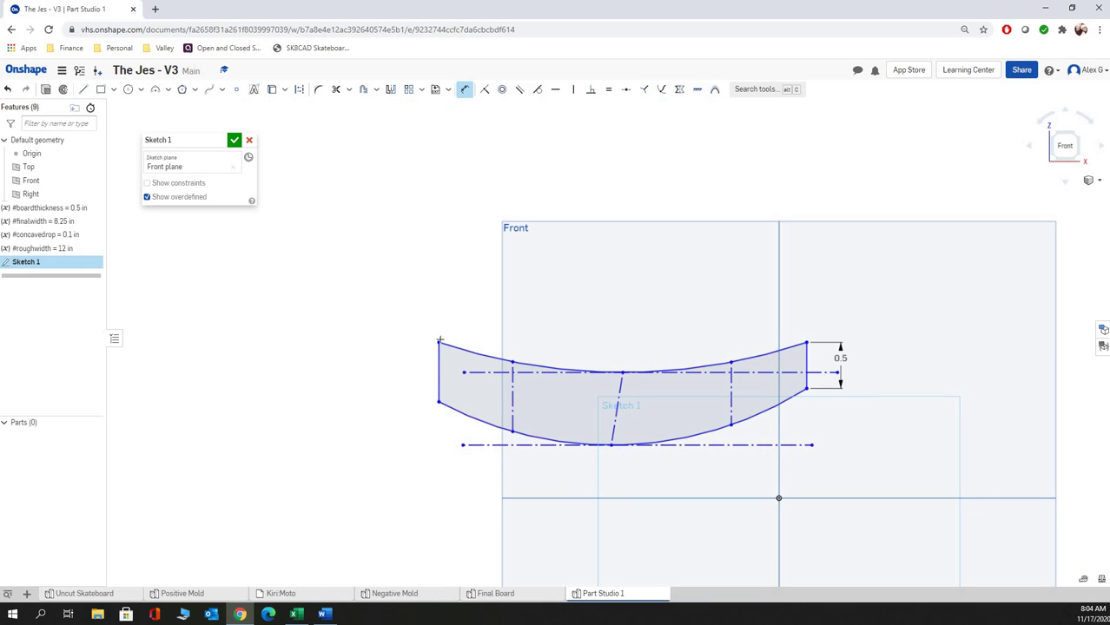
{"action": "left_click", "coordinate": [439, 392]}
{"action": "left_click", "coordinate": [325, 380]}
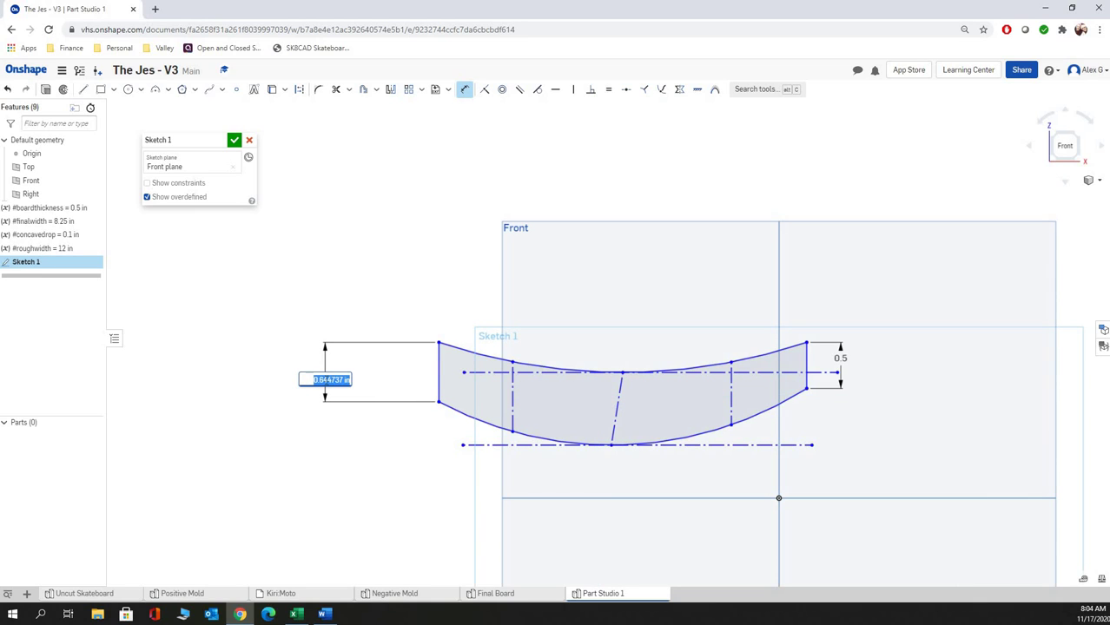
{"action": "type", "text": "#"}
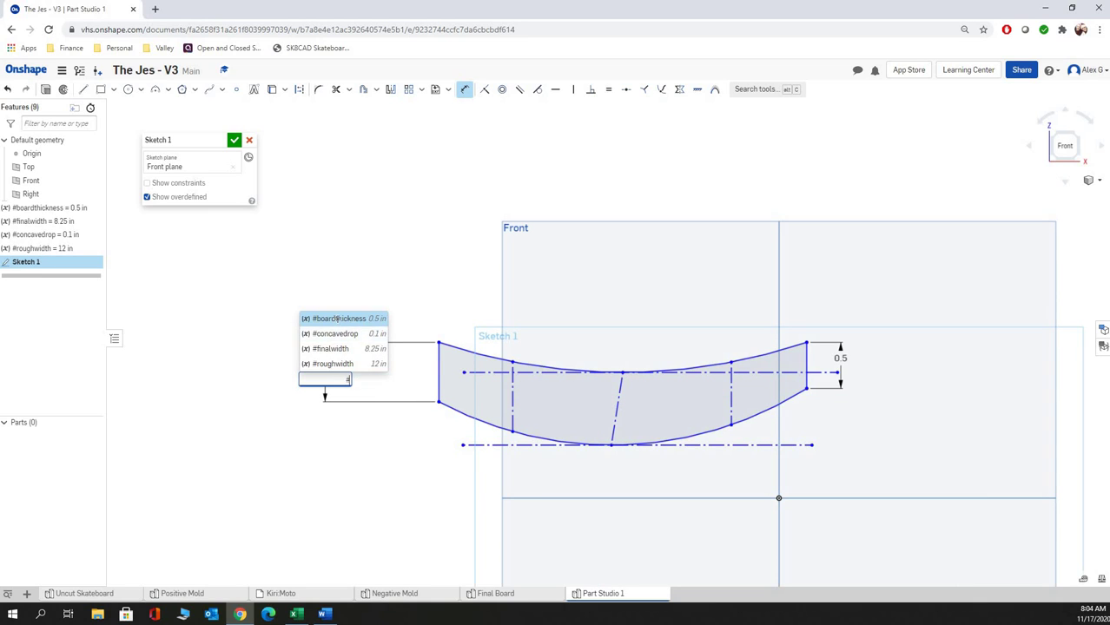
{"action": "left_click", "coordinate": [338, 319]}
{"action": "key", "text": "Return"}
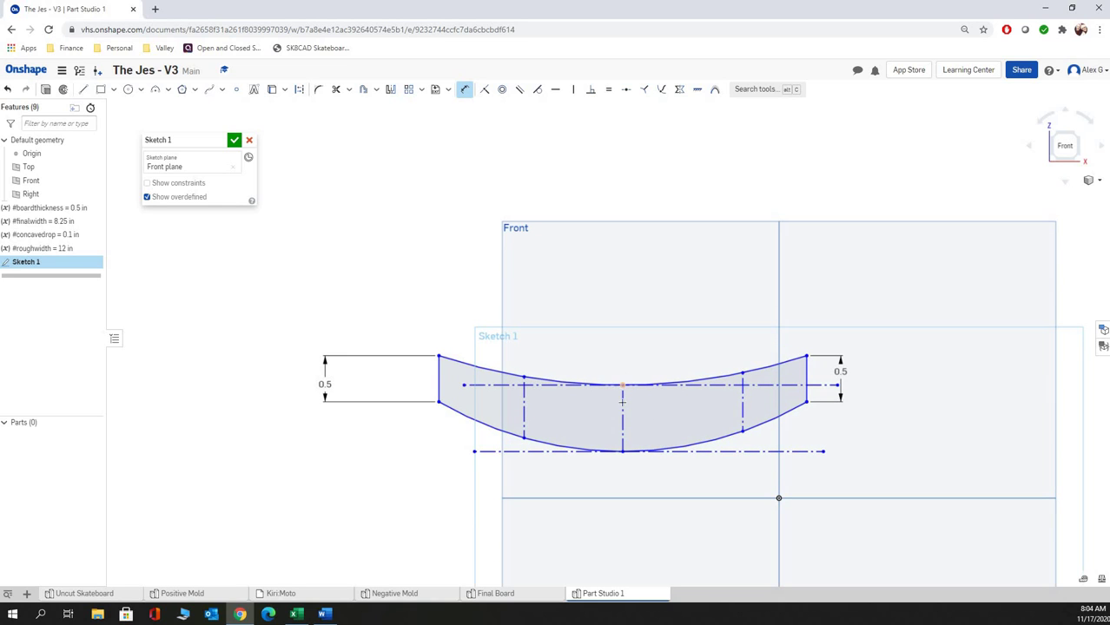
Dimension the vertical distance between the arcs at the profile's middle with the #boardthickness variable.
{"action": "left_click", "coordinate": [622, 450]}
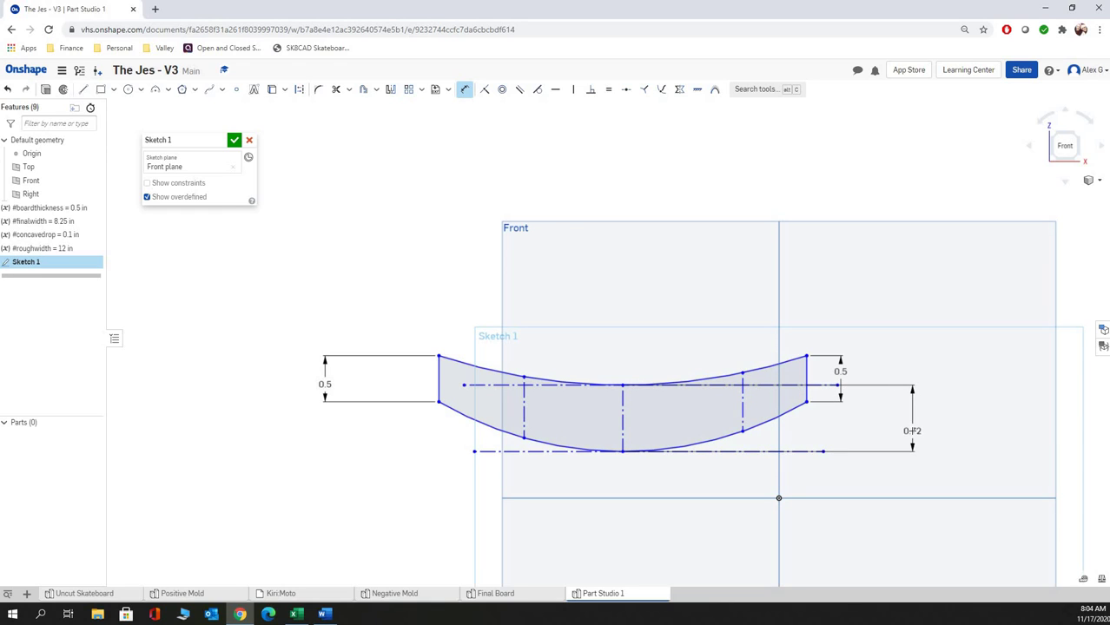
{"action": "left_click", "coordinate": [911, 429]}
{"action": "type", "text": "#"}
{"action": "left_click", "coordinate": [967, 370]}
{"action": "key", "text": "Return"}
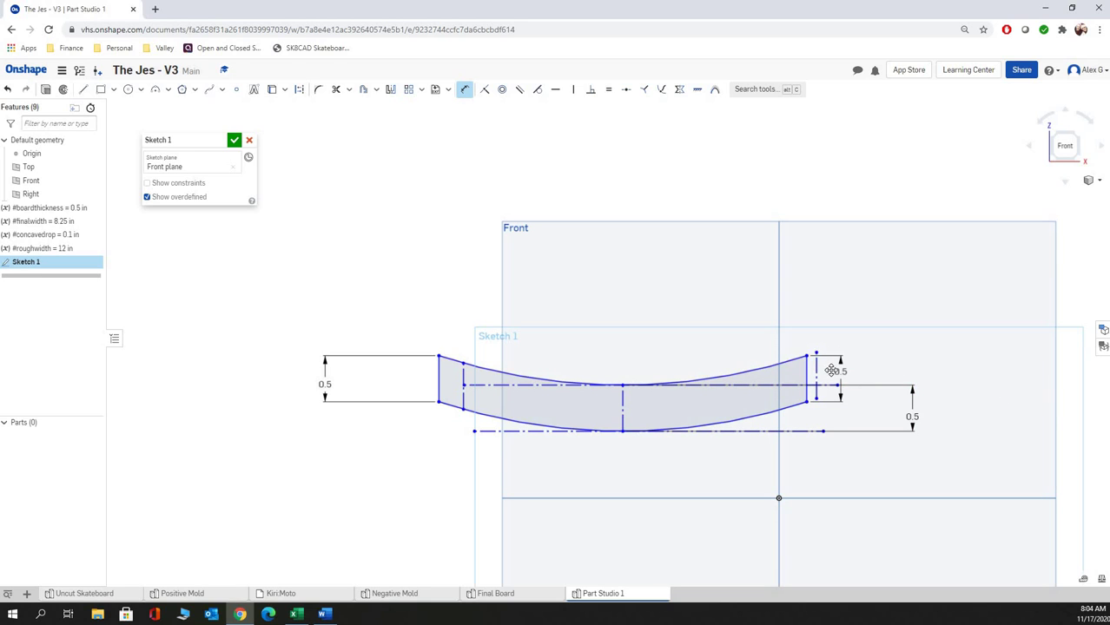
{"action": "left_click", "coordinate": [354, 359]}
{"action": "key", "text": "Escape"}
View the existing board model in Uncut Skateboard for reference and return to Part Studio 1.
{"action": "left_click", "coordinate": [82, 593]}
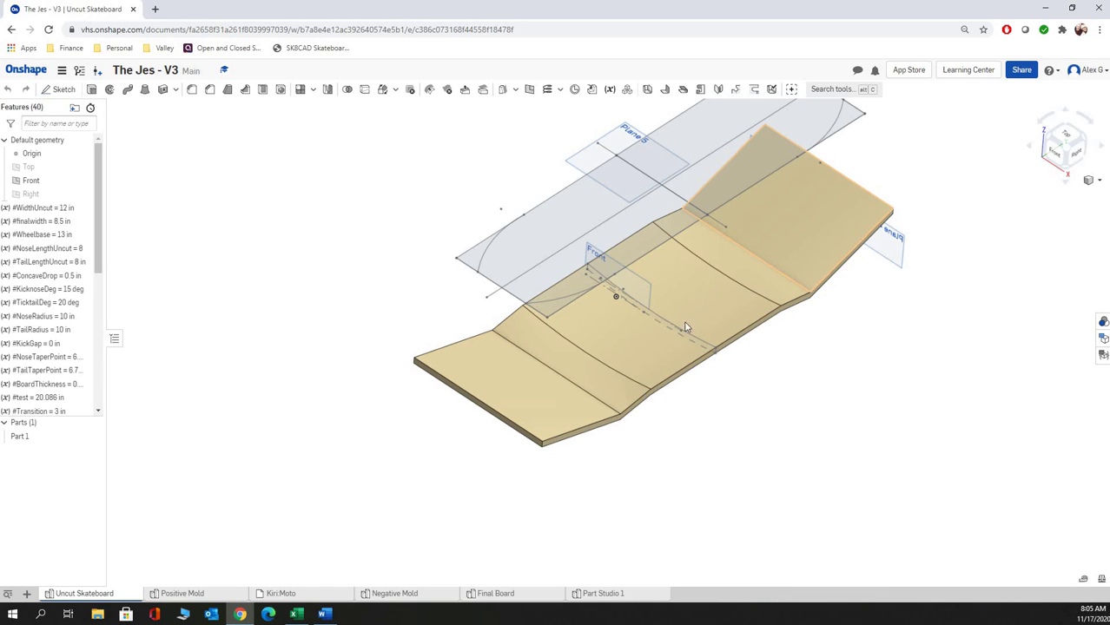
{"action": "left_click", "coordinate": [590, 598]}
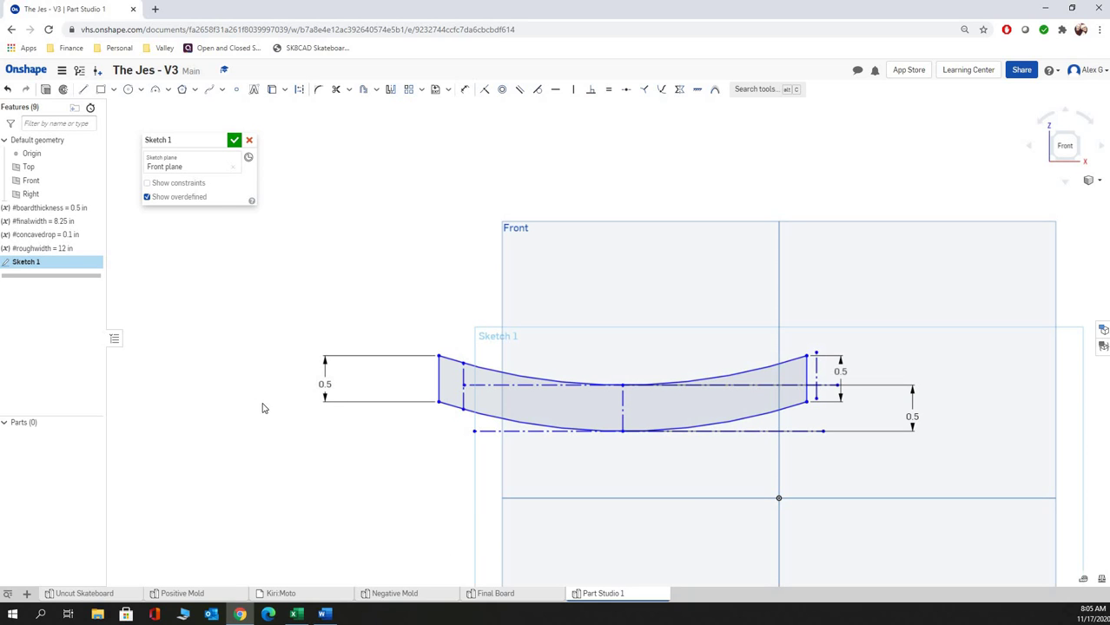
Dimension the horizontal width between the profile's left and right end edges with the #roughwidth variable.
{"action": "left_click", "coordinate": [800, 383]}
{"action": "left_click", "coordinate": [465, 90]}
{"action": "left_click", "coordinate": [464, 91]}
{"action": "left_click", "coordinate": [791, 371]}
{"action": "left_click", "coordinate": [438, 365]}
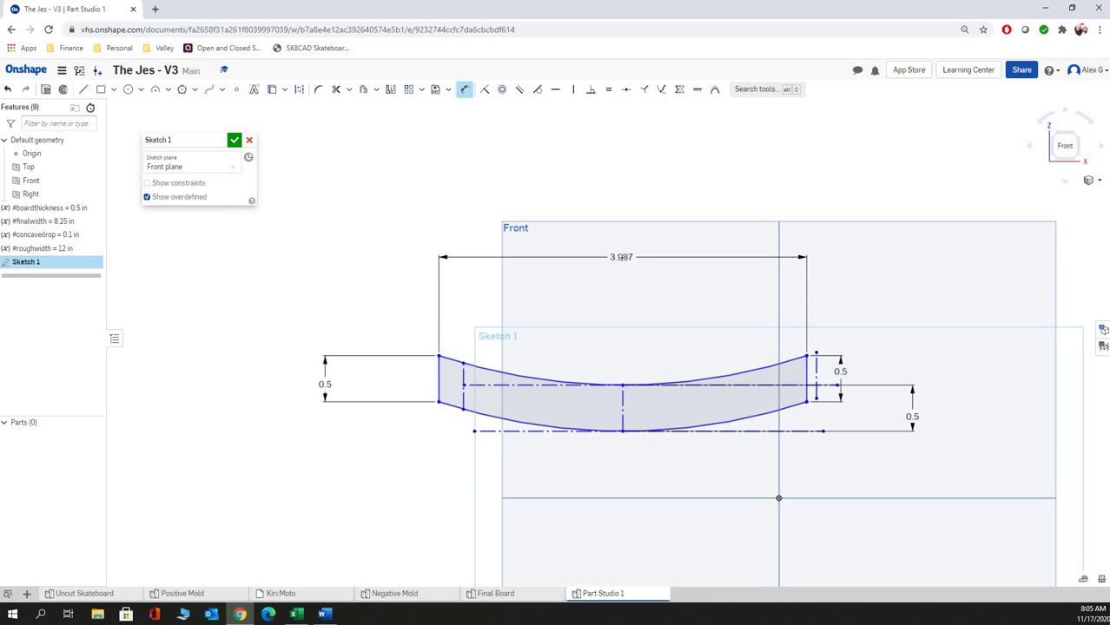
{"action": "left_click", "coordinate": [632, 272]}
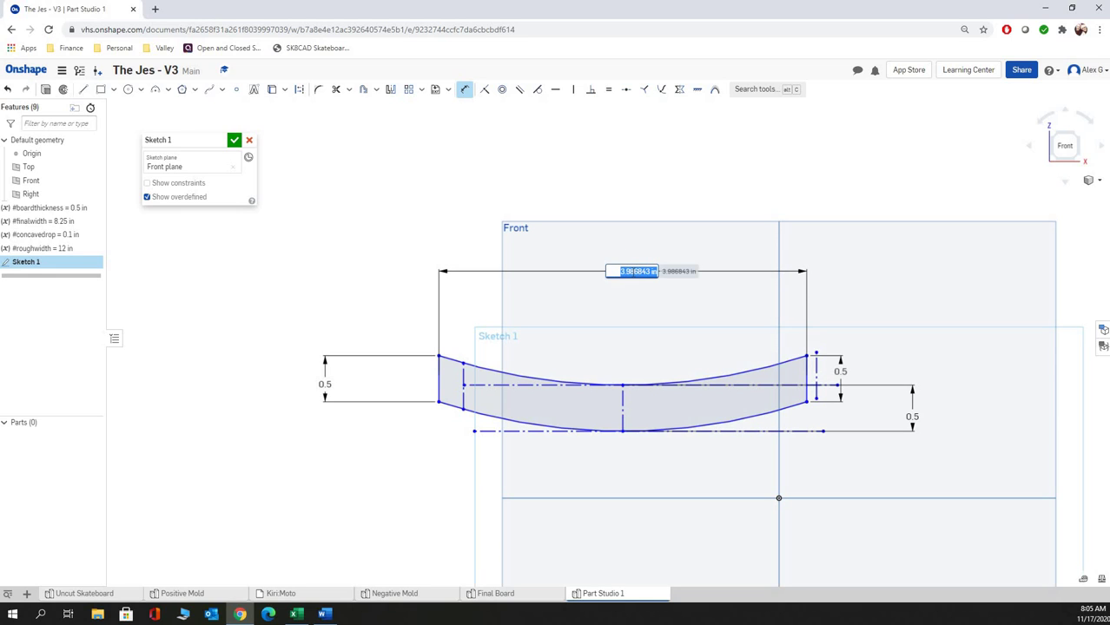
{"action": "type", "text": "#"}
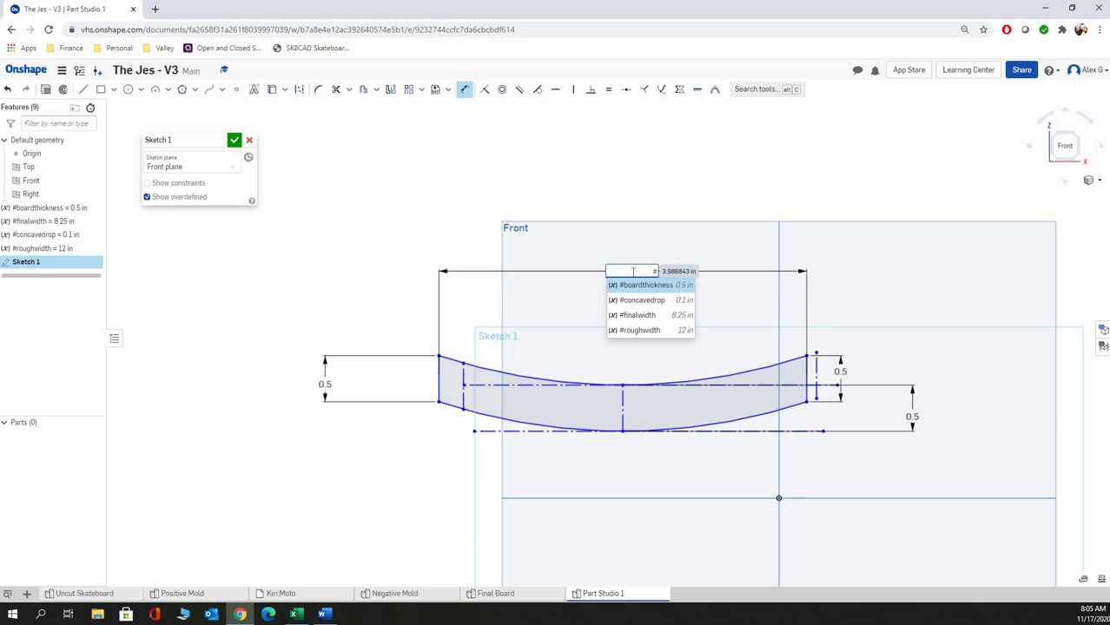
{"action": "left_click", "coordinate": [650, 329]}
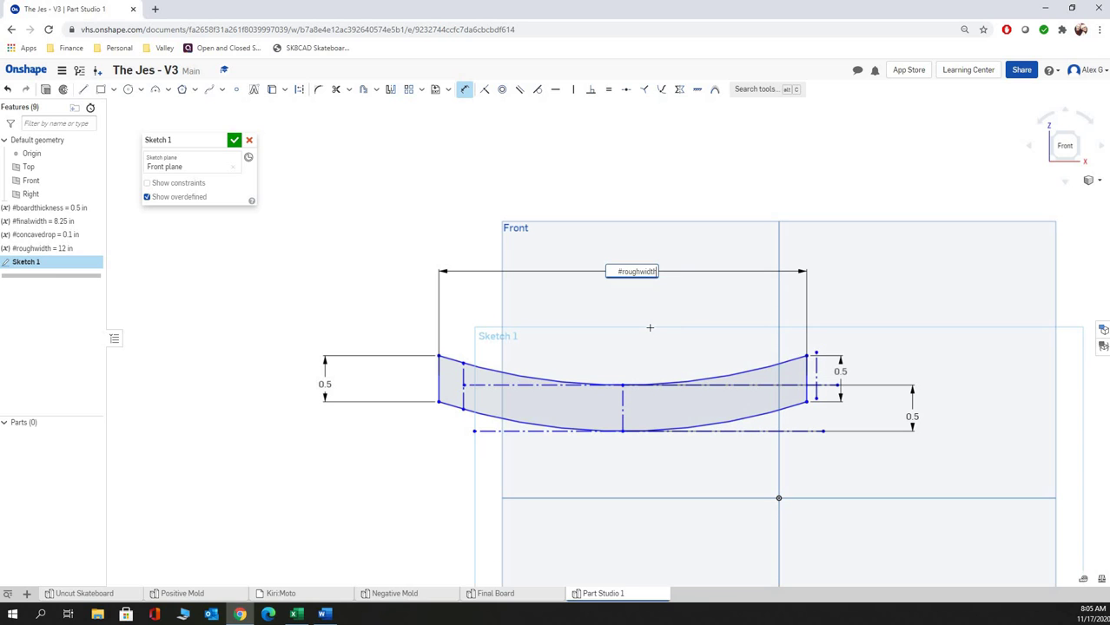
{"action": "key", "text": "Return"}
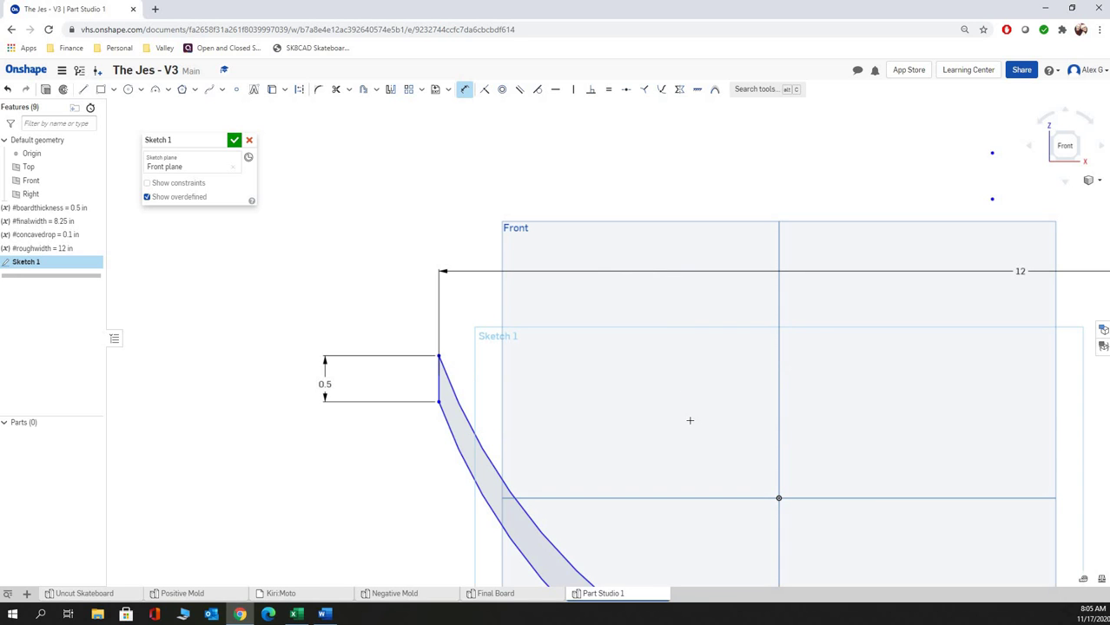
{"action": "scroll", "coordinate": [692, 418], "scroll_direction": "down", "scroll_amount": 2}
{"action": "scroll", "coordinate": [697, 427], "scroll_direction": "down", "scroll_amount": 3}
{"action": "scroll", "coordinate": [755, 448], "scroll_direction": "up", "scroll_amount": 5}
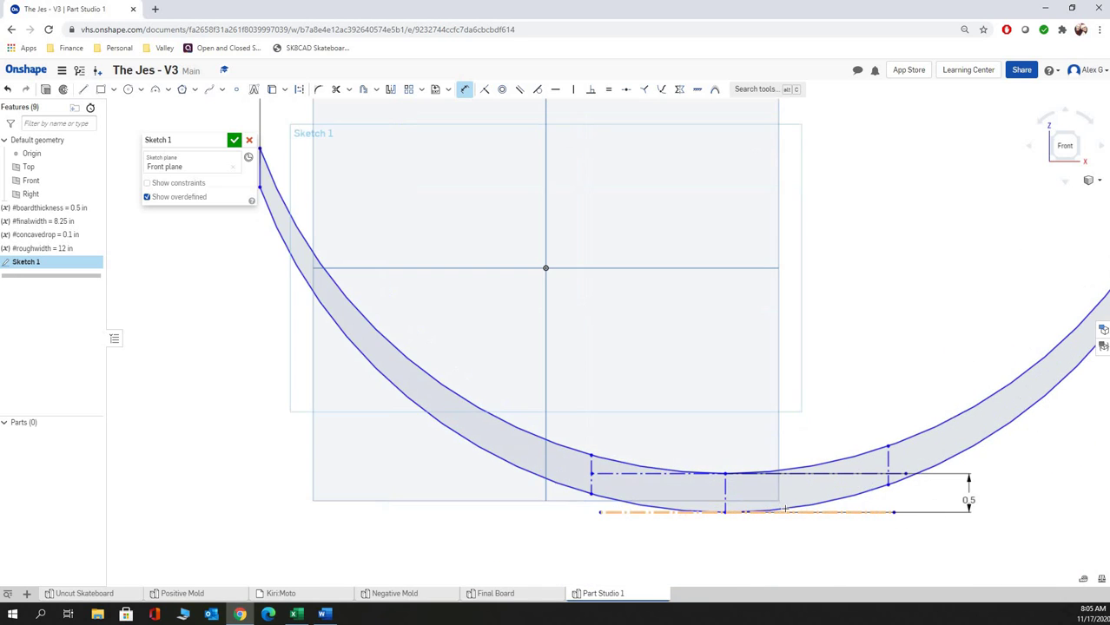
{"action": "scroll", "coordinate": [755, 448], "scroll_direction": "down", "scroll_amount": 2}
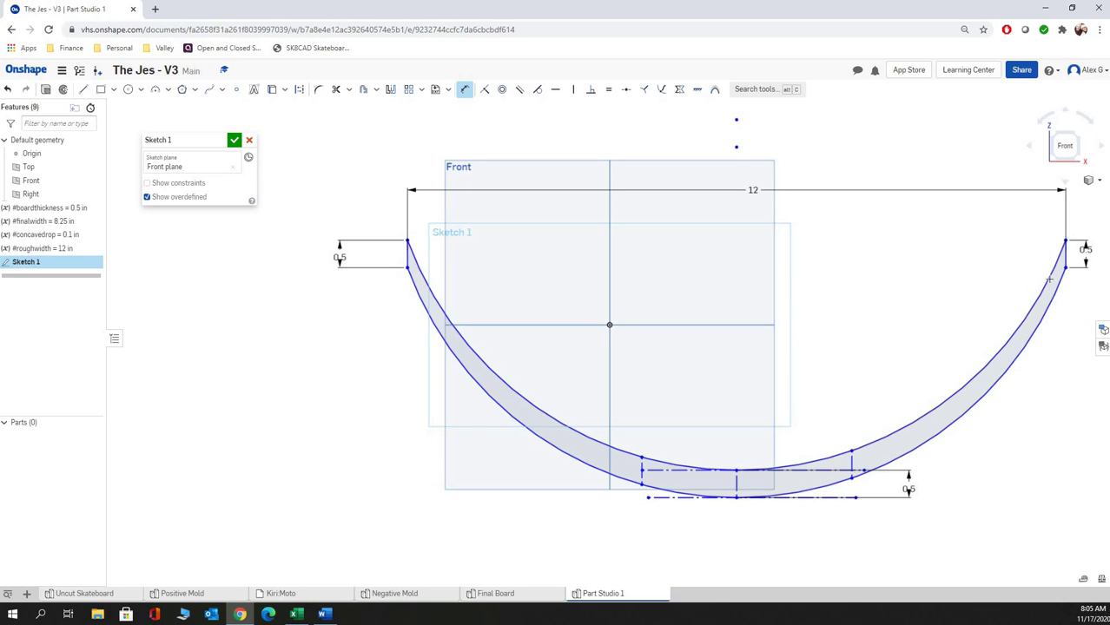
{"action": "left_click", "coordinate": [1058, 261]}
{"action": "left_click", "coordinate": [364, 270]}
{"action": "left_click", "coordinate": [677, 498]}
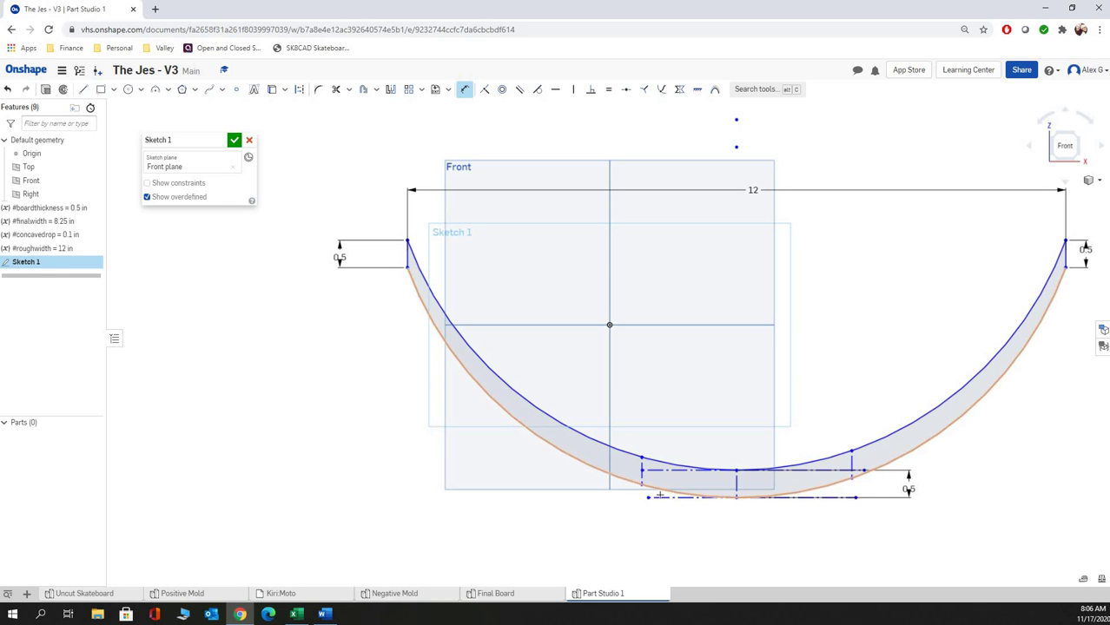
{"action": "key", "text": "Escape"}
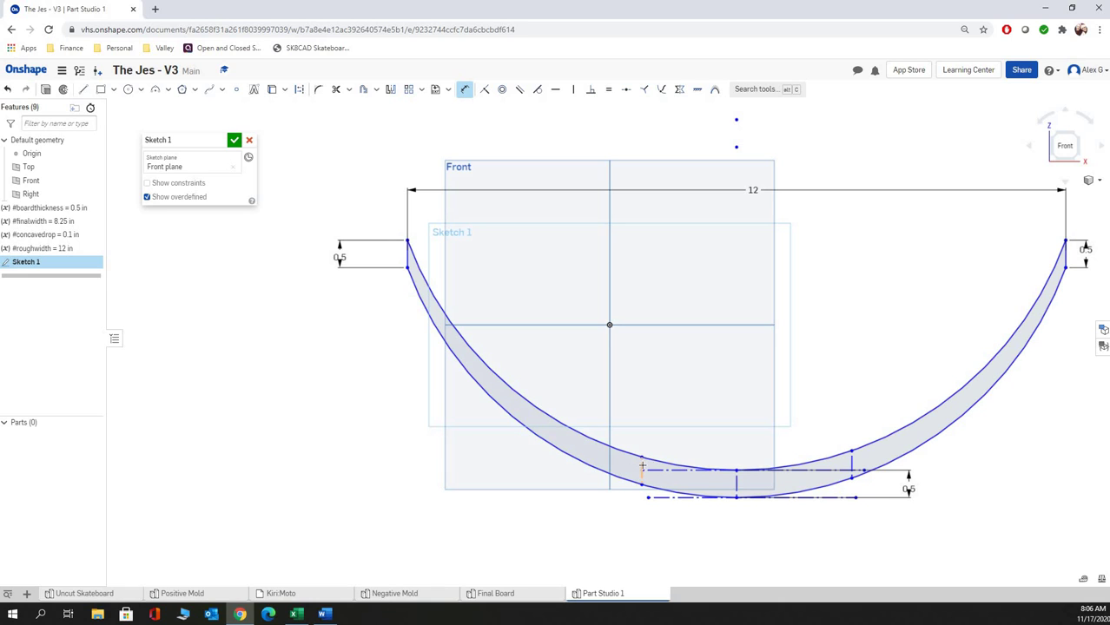
Dimension the horizontal distance between the two outer vertical construction lines with the #finalwidth variable.
{"action": "left_click", "coordinate": [642, 466]}
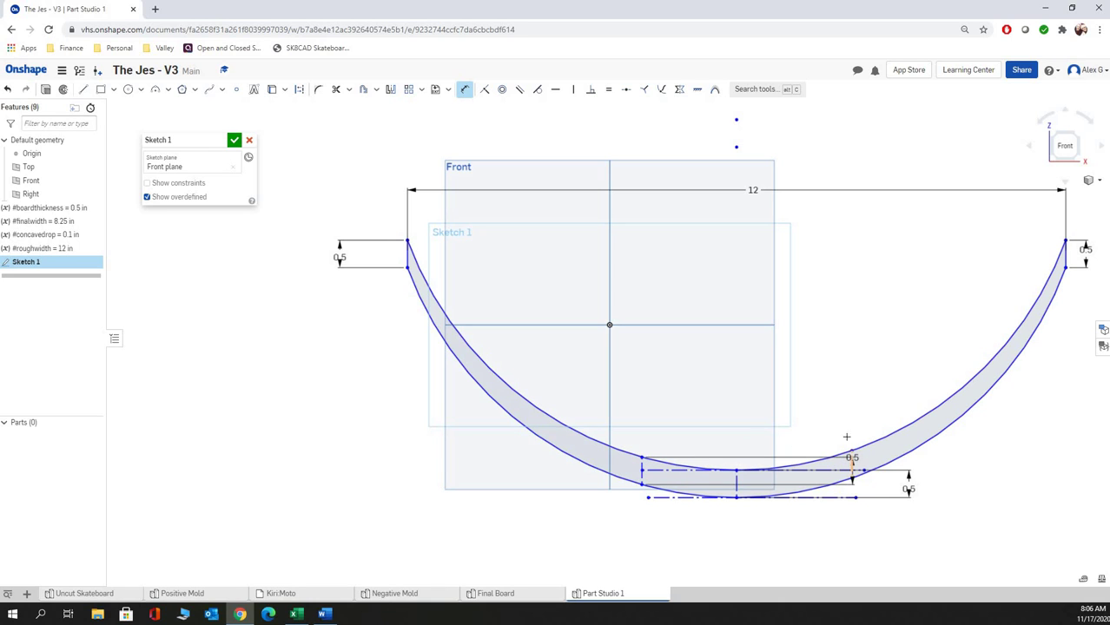
{"action": "left_click", "coordinate": [821, 344]}
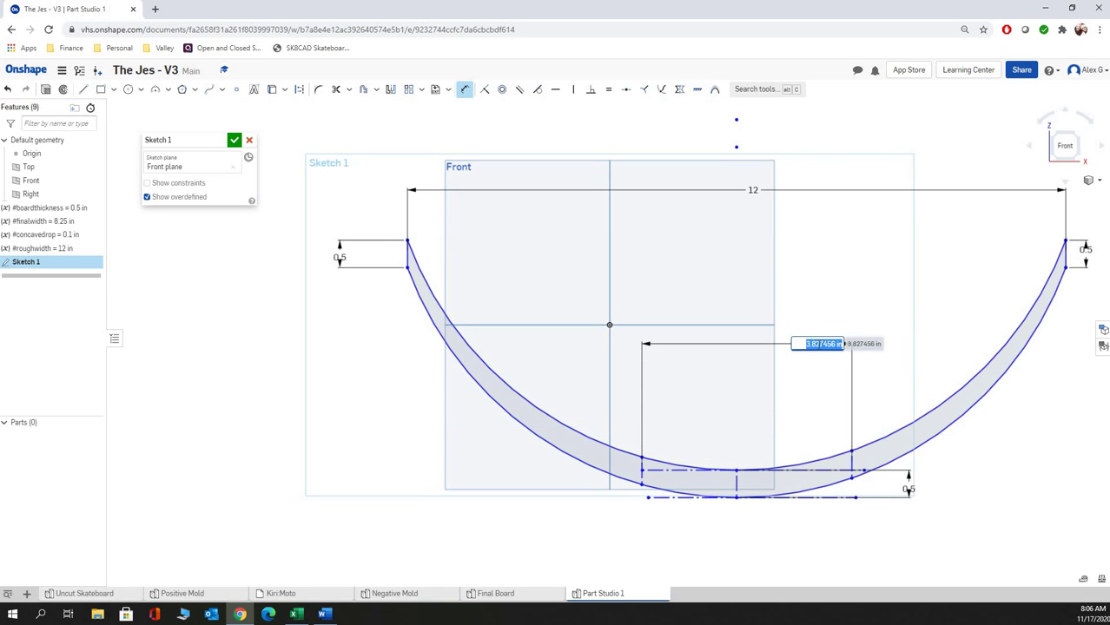
{"action": "type", "text": "#"}
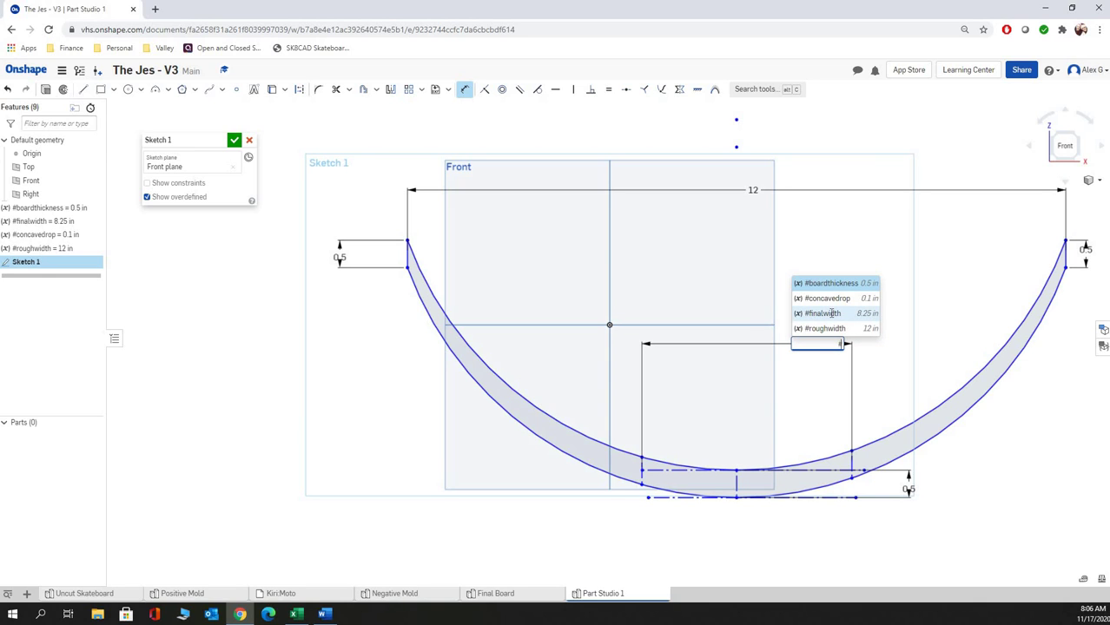
{"action": "left_click", "coordinate": [830, 313]}
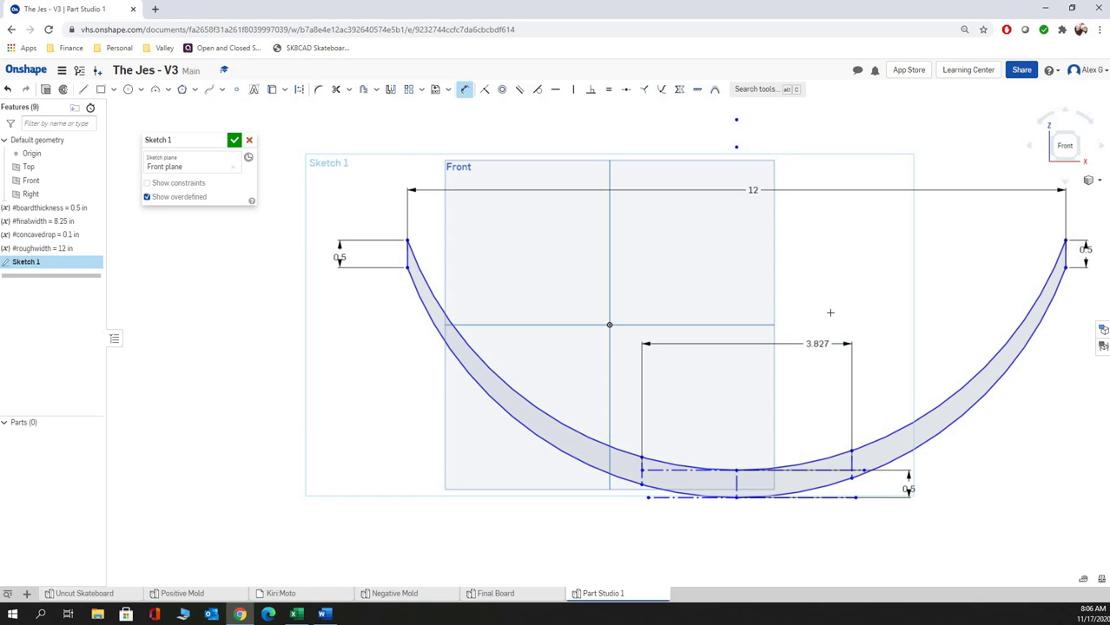
{"action": "key", "text": "Return"}
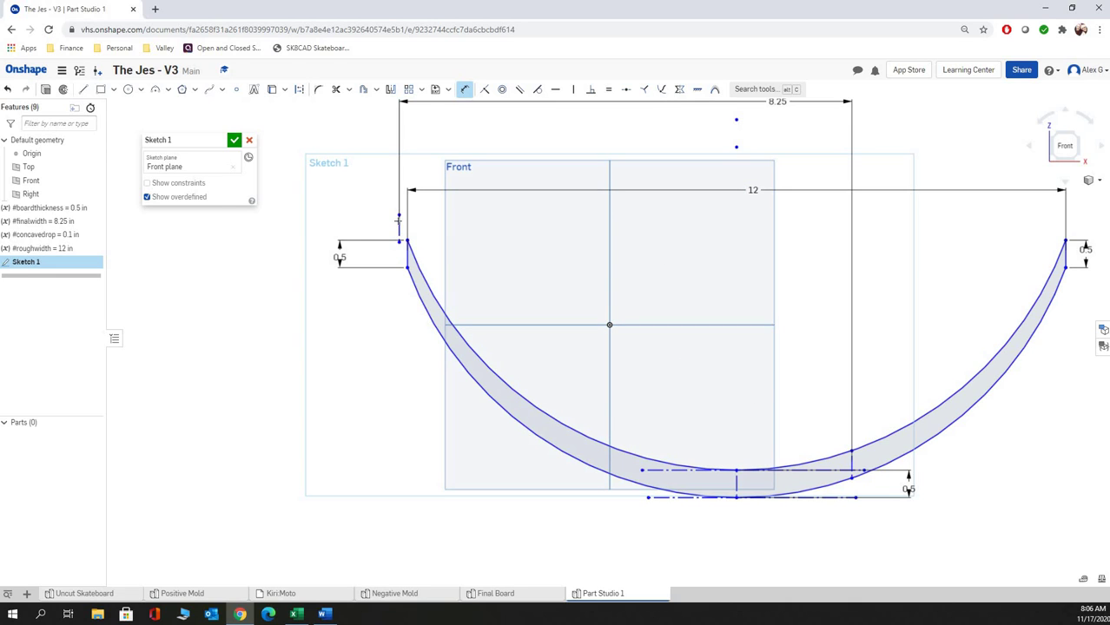
Dimension the horizontal distance from the middle construction line to the right vertical construction line as #finalwidth/2.
{"action": "left_click", "coordinate": [399, 222]}
{"action": "left_click", "coordinate": [853, 470]}
{"action": "left_click", "coordinate": [735, 474]}
{"action": "left_click", "coordinate": [734, 483]}
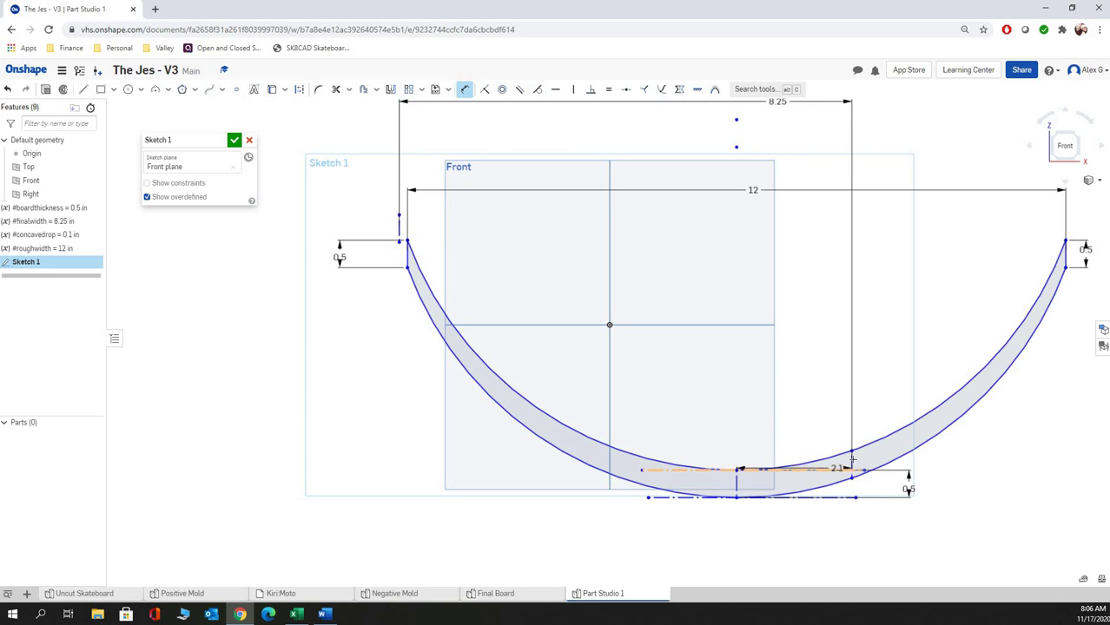
{"action": "left_click", "coordinate": [738, 483]}
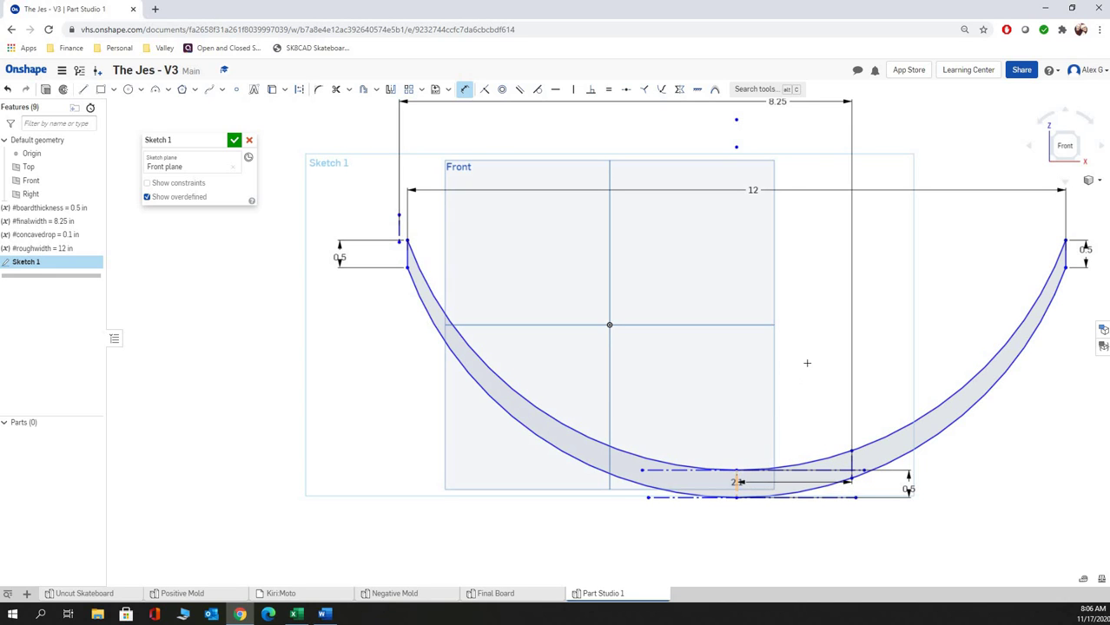
{"action": "left_click", "coordinate": [798, 379]}
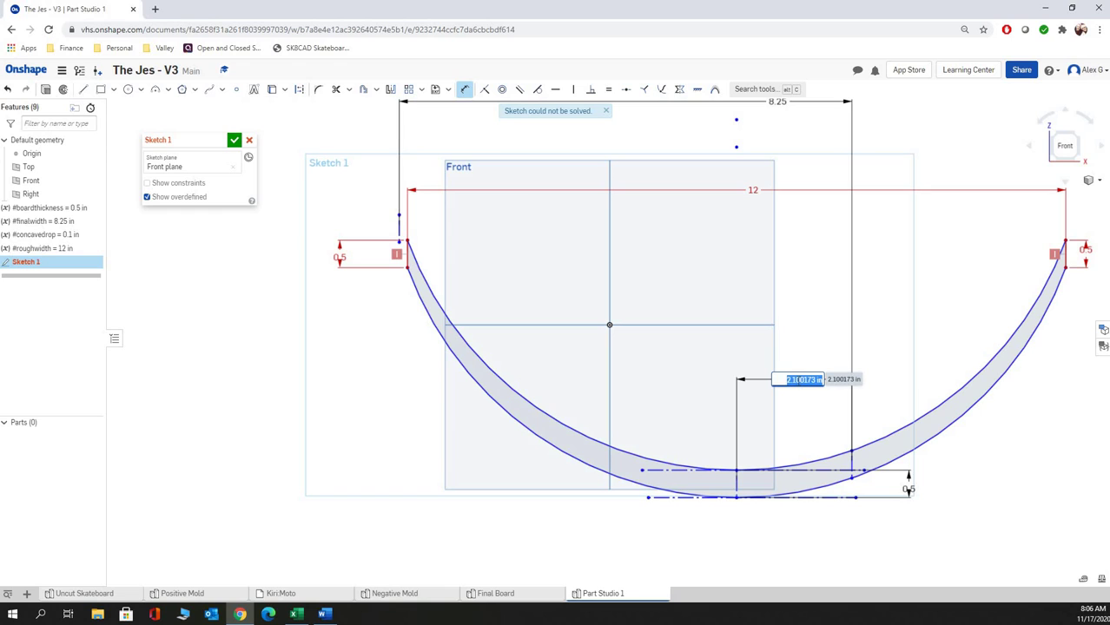
{"action": "type", "text": "#"}
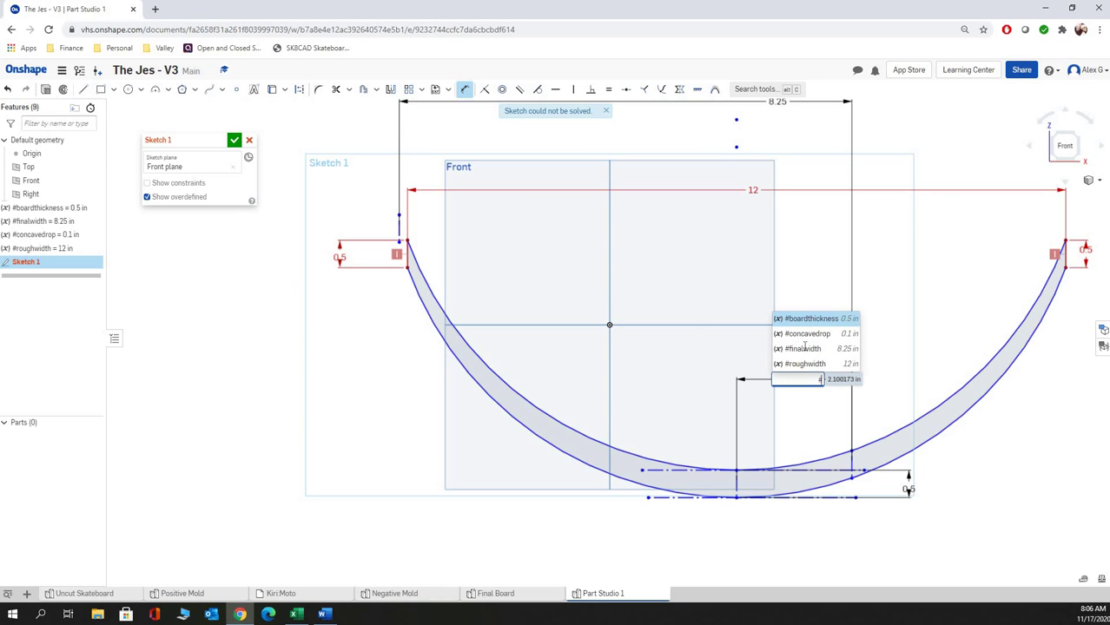
{"action": "left_click", "coordinate": [804, 348]}
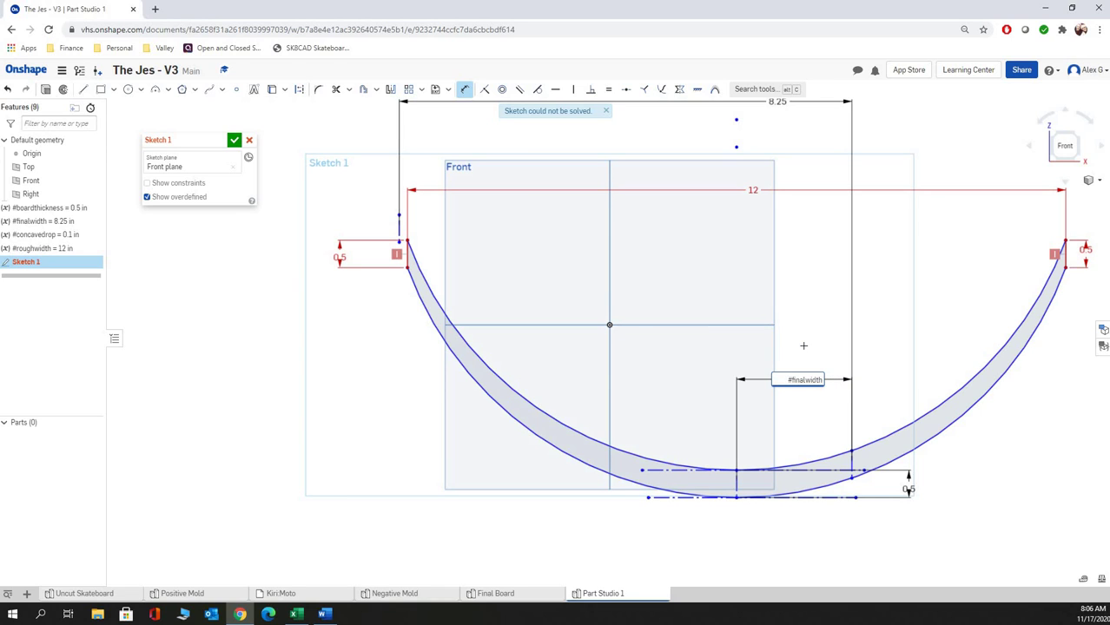
{"action": "type", "text": "/2"}
{"action": "key", "text": "Return"}
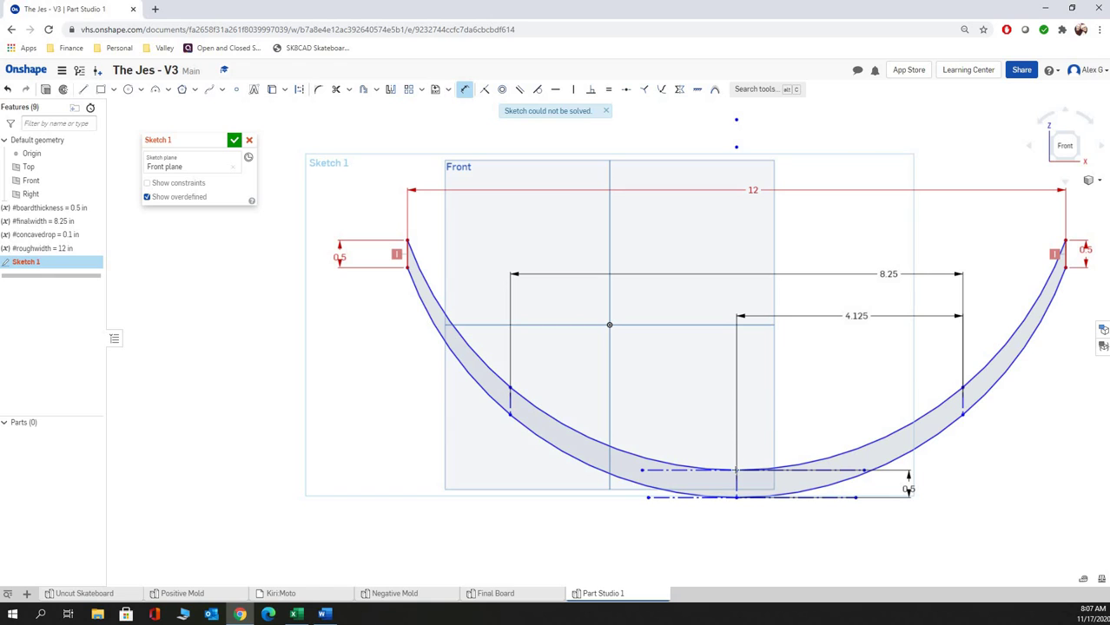
Dimension the vertical drop from the right construction line's upper endpoint to the upper arc's midpoint with the #concavedrop variable.
{"action": "left_click", "coordinate": [962, 388]}
{"action": "left_click", "coordinate": [737, 469]}
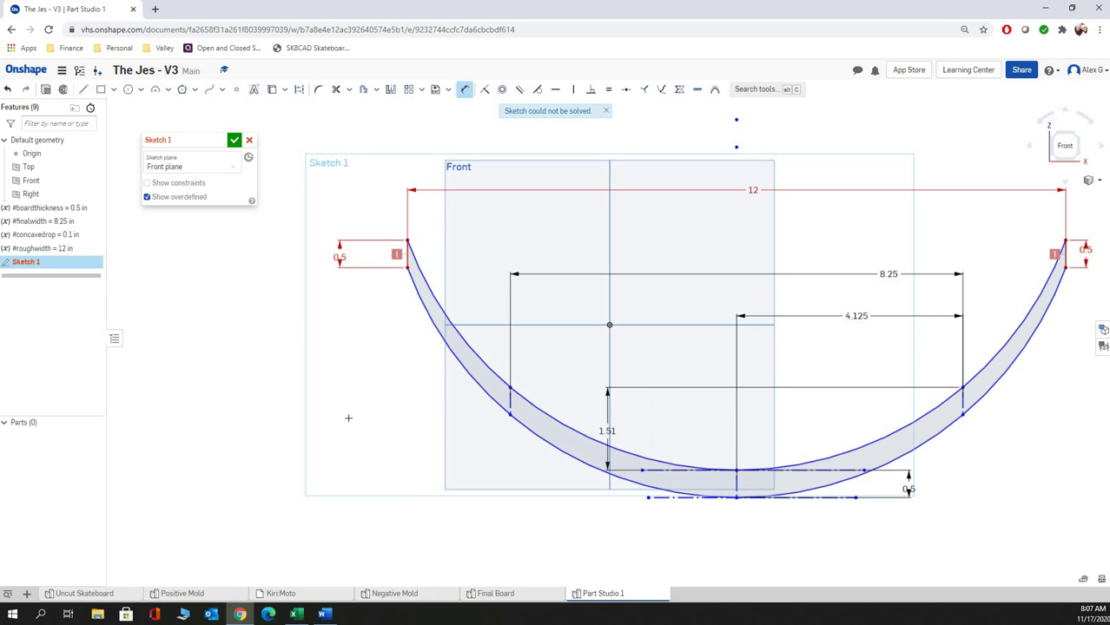
{"action": "left_click", "coordinate": [295, 423]}
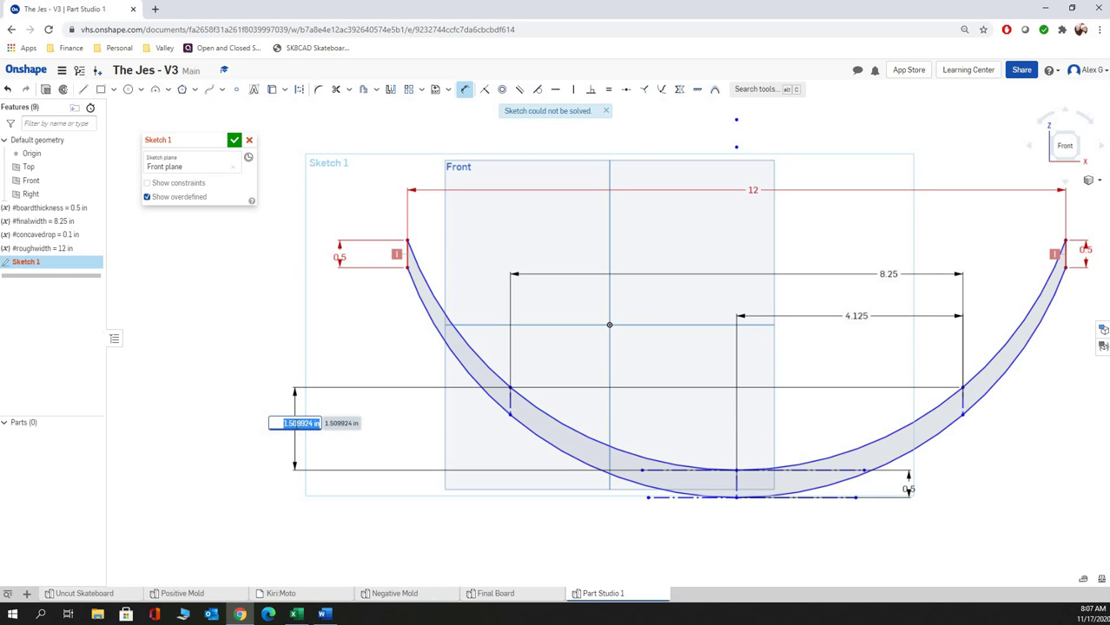
{"action": "type", "text": "#"}
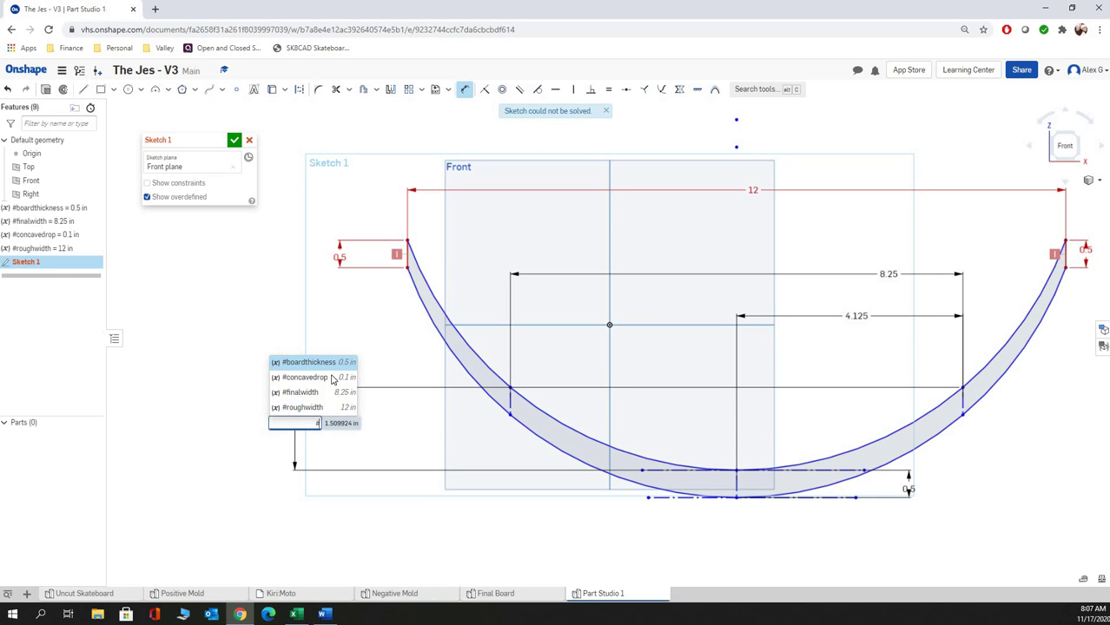
{"action": "key", "text": "Escape"}
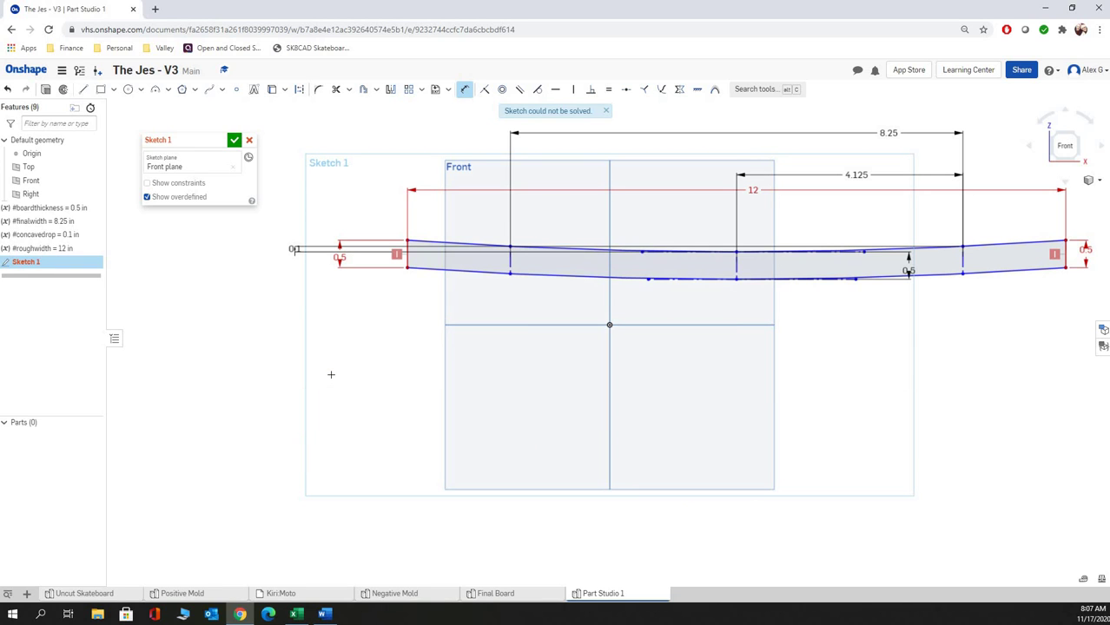
{"action": "scroll", "coordinate": [886, 295], "scroll_direction": "up", "scroll_amount": 3}
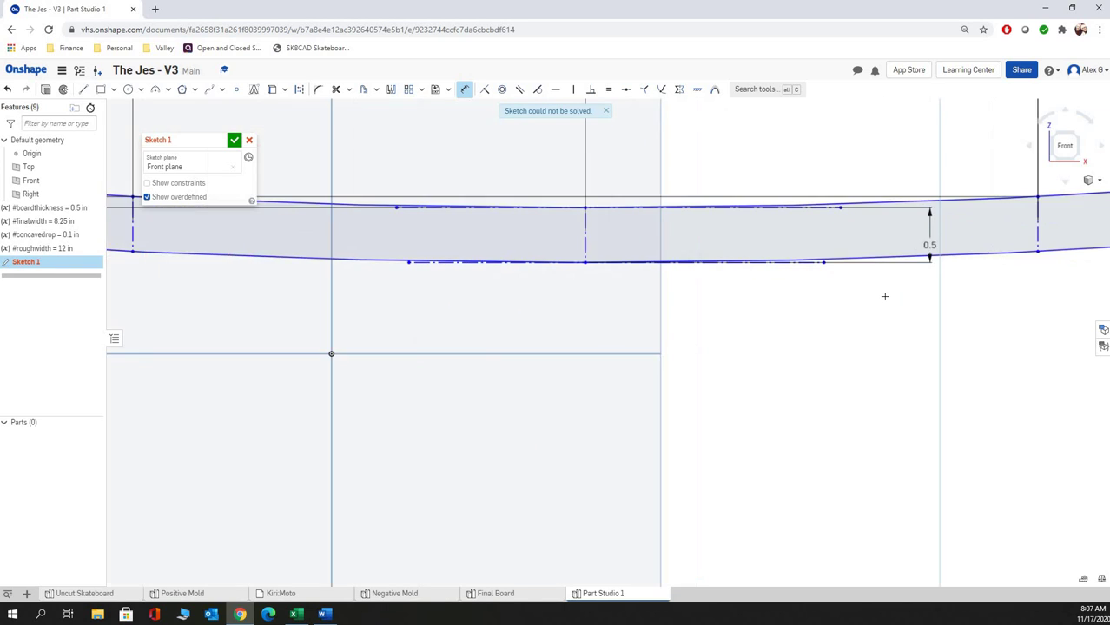
{"action": "scroll", "coordinate": [935, 264], "scroll_direction": "down", "scroll_amount": 6}
{"action": "scroll", "coordinate": [1003, 246], "scroll_direction": "up", "scroll_amount": 5}
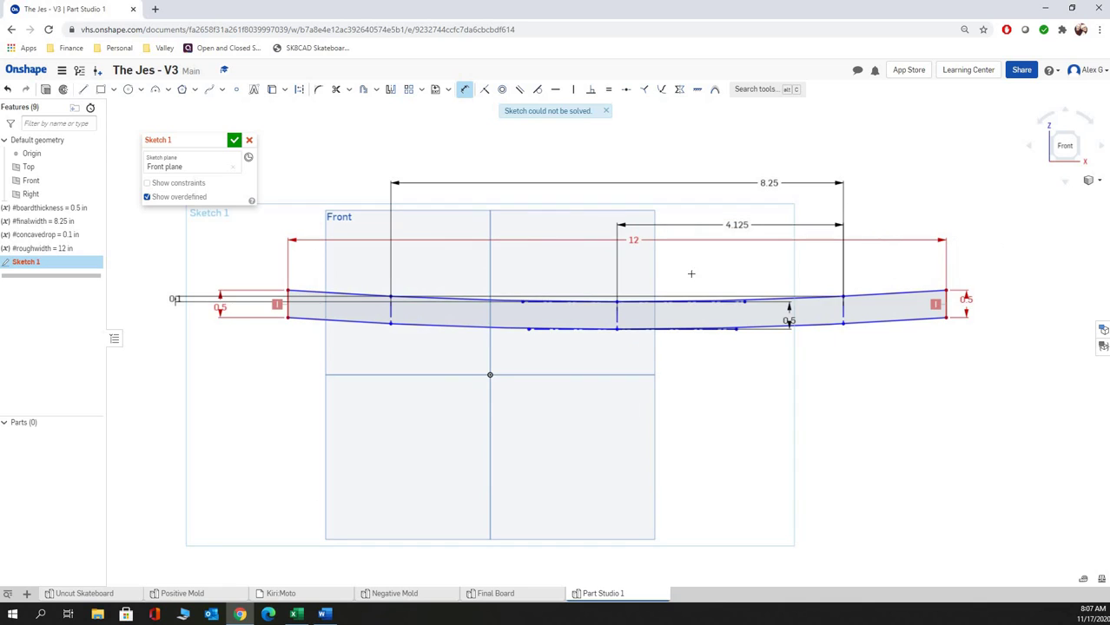
Delete the conflicting vertical constraint on the profile's left end edge and that edge's height dimension.
{"action": "right_click", "coordinate": [240, 362]}
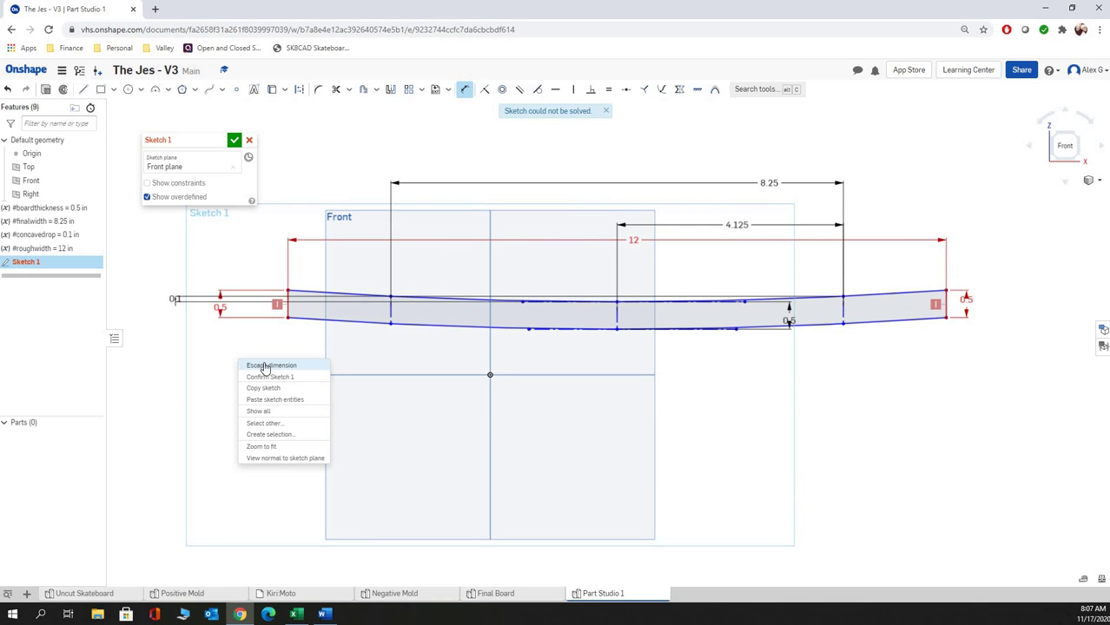
{"action": "left_click", "coordinate": [266, 366]}
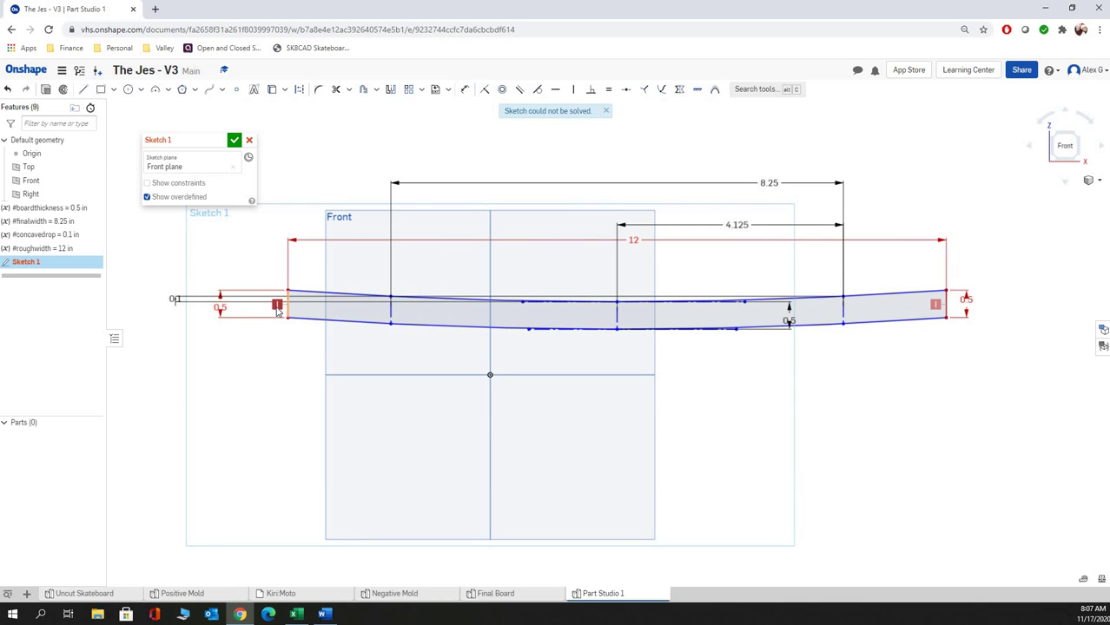
{"action": "right_click", "coordinate": [278, 312]}
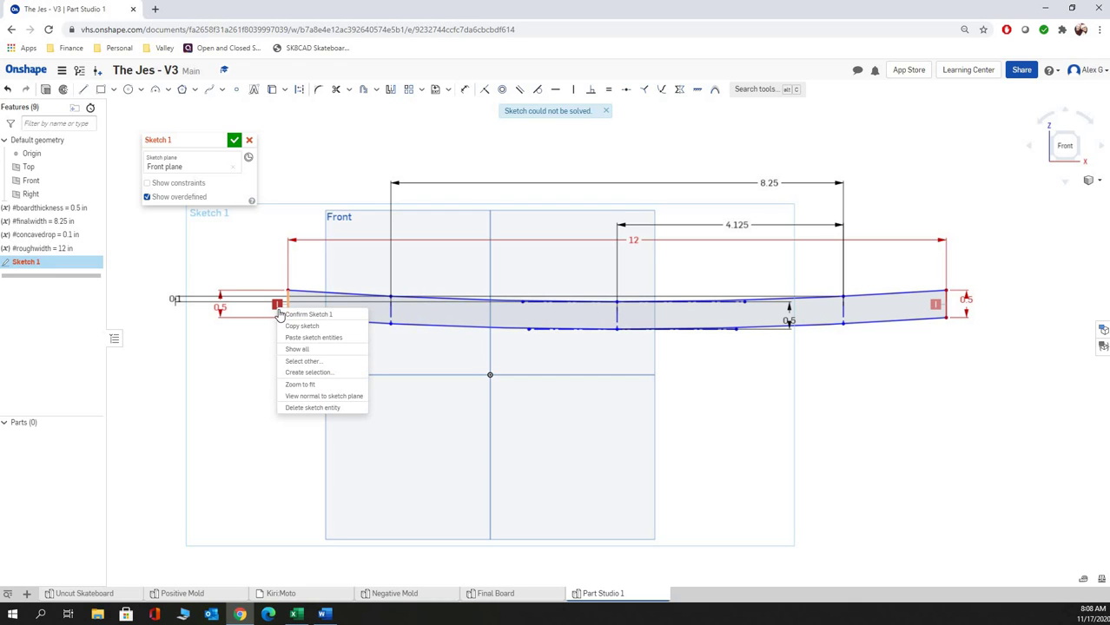
{"action": "left_click", "coordinate": [298, 408]}
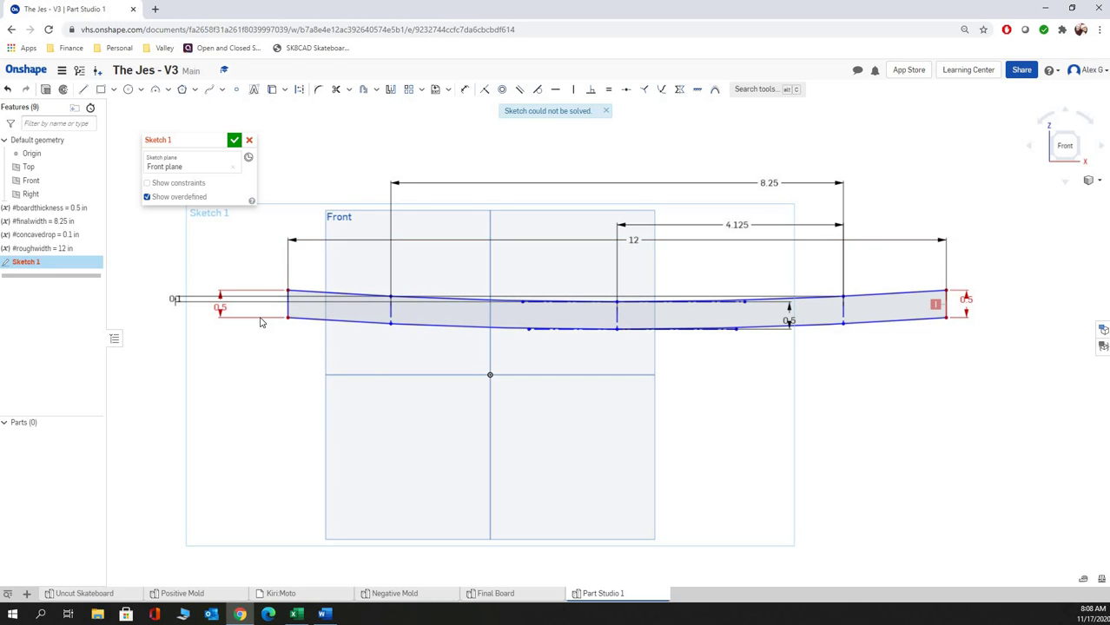
{"action": "right_click", "coordinate": [225, 319]}
{"action": "left_click", "coordinate": [253, 433]}
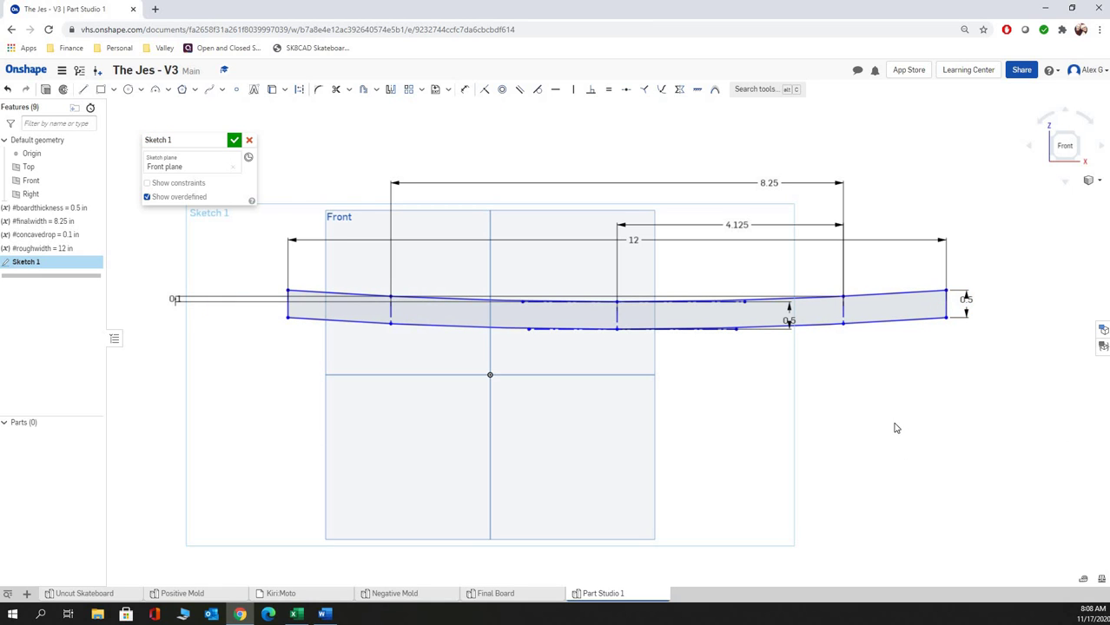
Extrude the curved cross-section profile as a new solid, symmetric about the sketch plane, with a depth of 14 in.
{"action": "scroll", "coordinate": [872, 416], "scroll_direction": "up", "scroll_amount": 3}
{"action": "scroll", "coordinate": [872, 416], "scroll_direction": "down", "scroll_amount": 5}
{"action": "scroll", "coordinate": [812, 244], "scroll_direction": "up", "scroll_amount": 2}
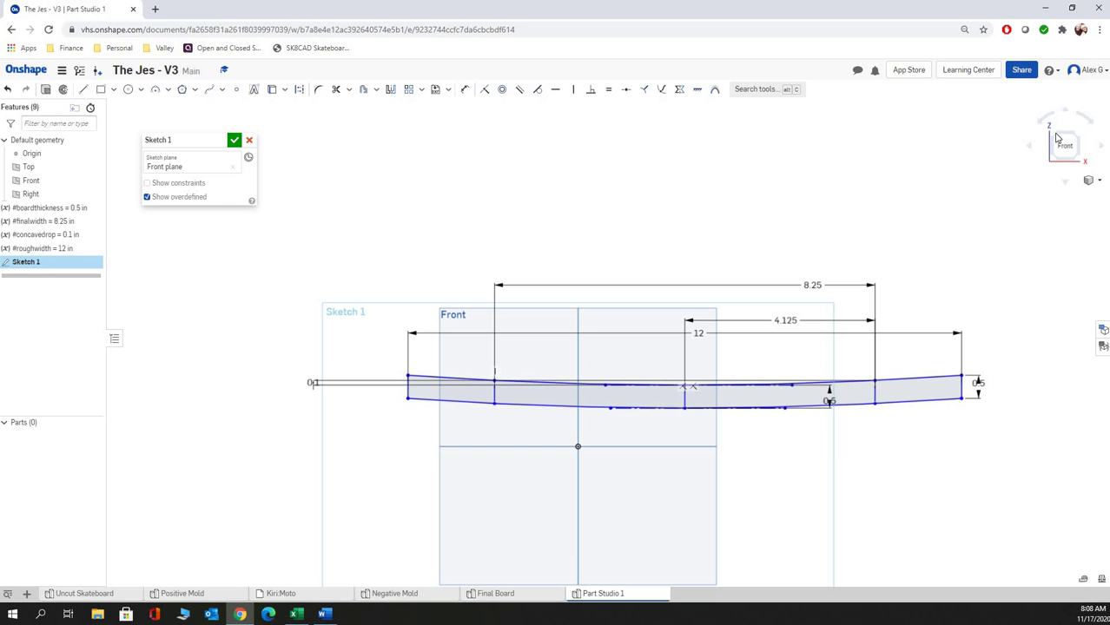
{"action": "mouse_move", "coordinate": [1022, 190]}
{"action": "right_mouse_down"}
{"action": "mouse_move", "coordinate": [711, 305]}
{"action": "mouse_move", "coordinate": [439, 195]}
{"action": "right_mouse_up"}
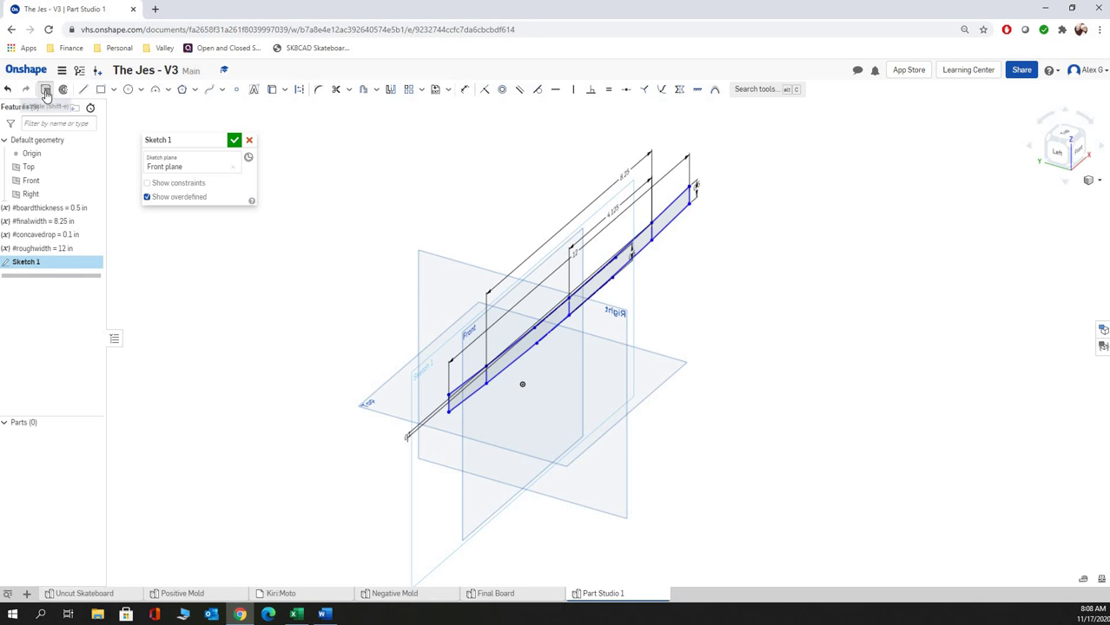
{"action": "key", "text": "shift+e"}
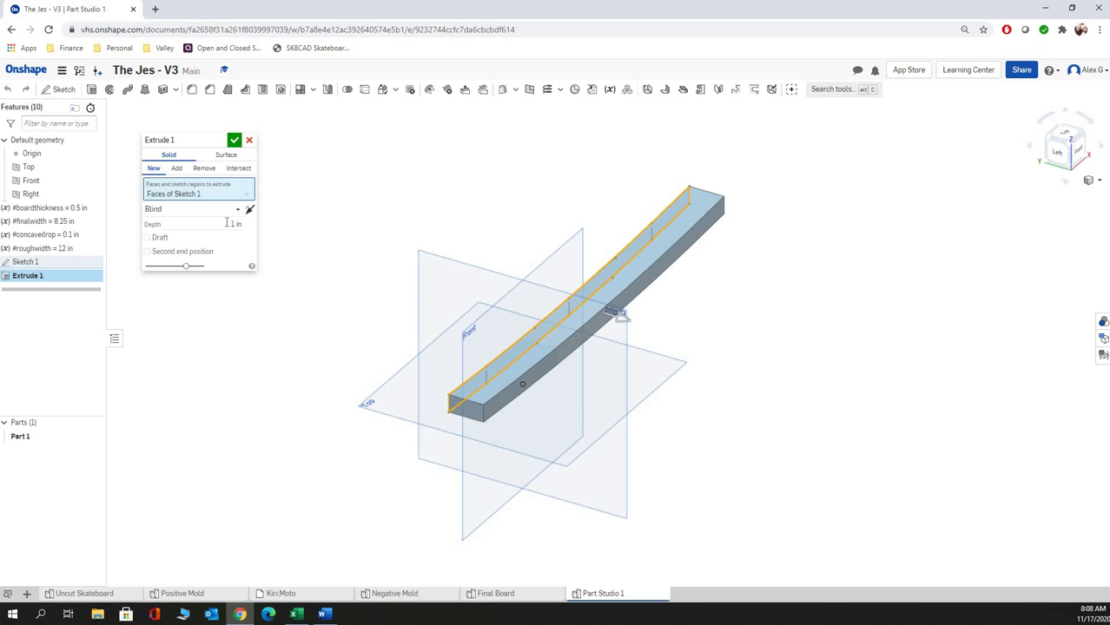
{"action": "left_click", "coordinate": [226, 224]}
{"action": "type", "text": "14"}
{"action": "left_click", "coordinate": [216, 212]}
{"action": "left_click", "coordinate": [218, 239]}
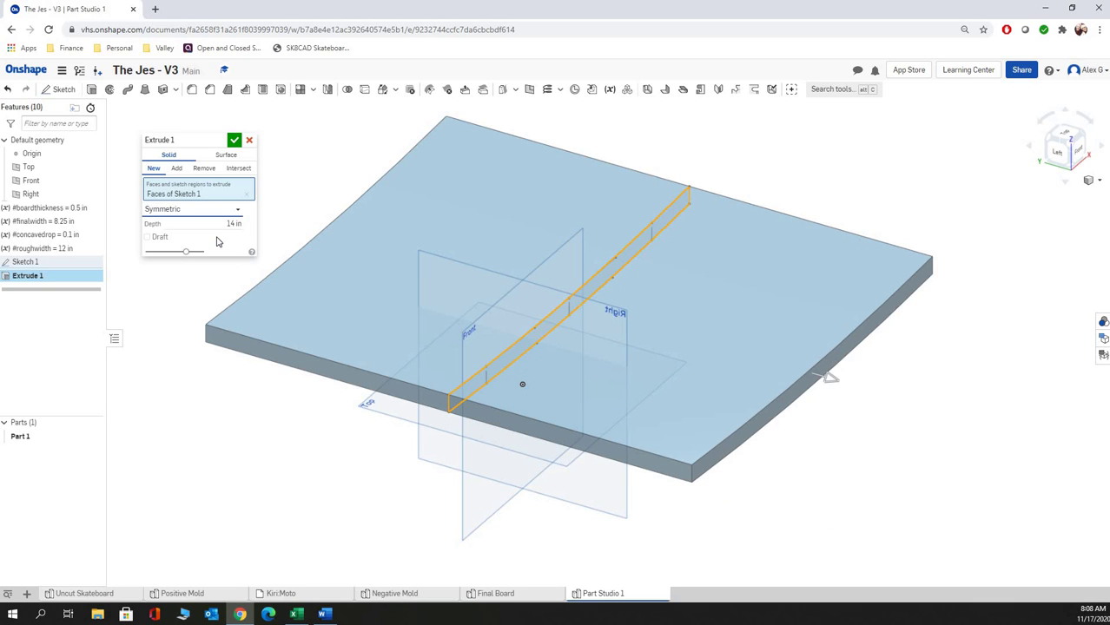
{"action": "left_click", "coordinate": [217, 241]}
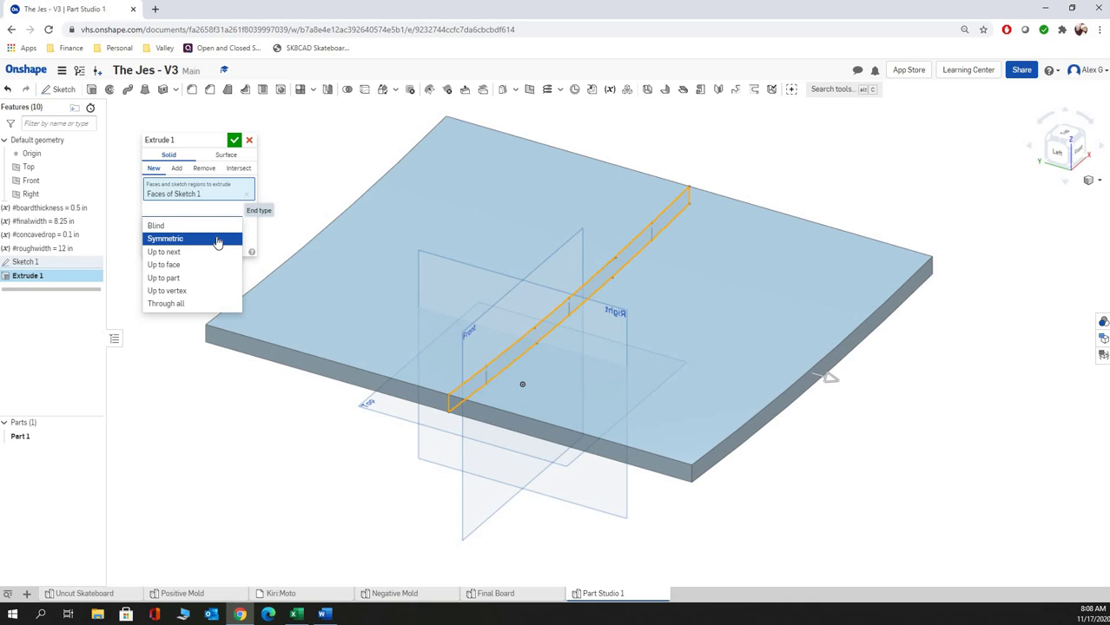
{"action": "left_click", "coordinate": [217, 240]}
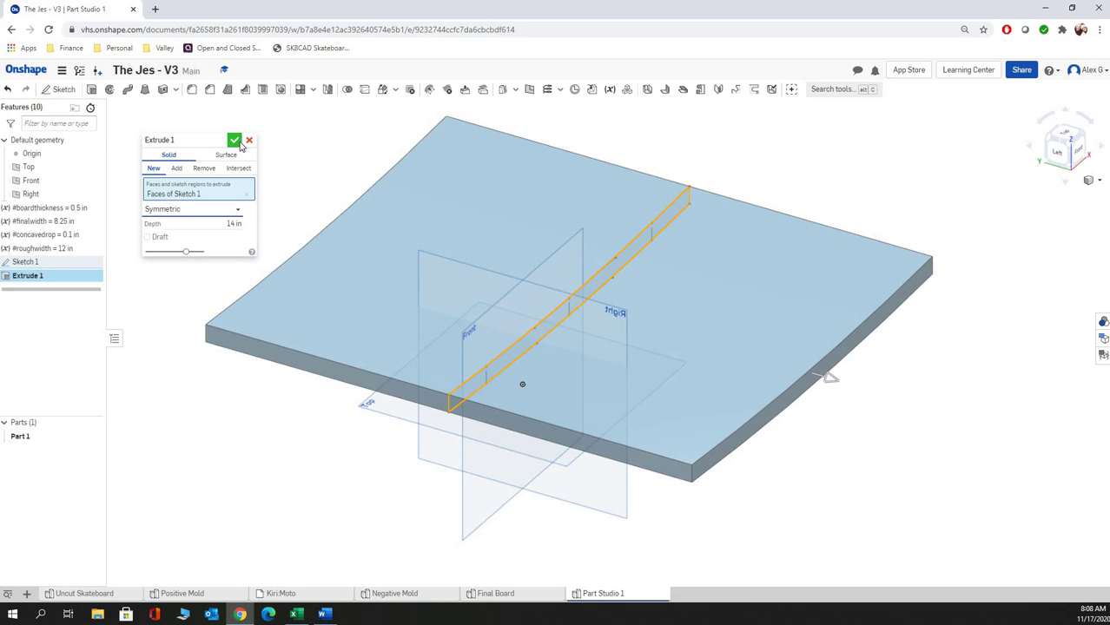
{"action": "left_click", "coordinate": [235, 141]}
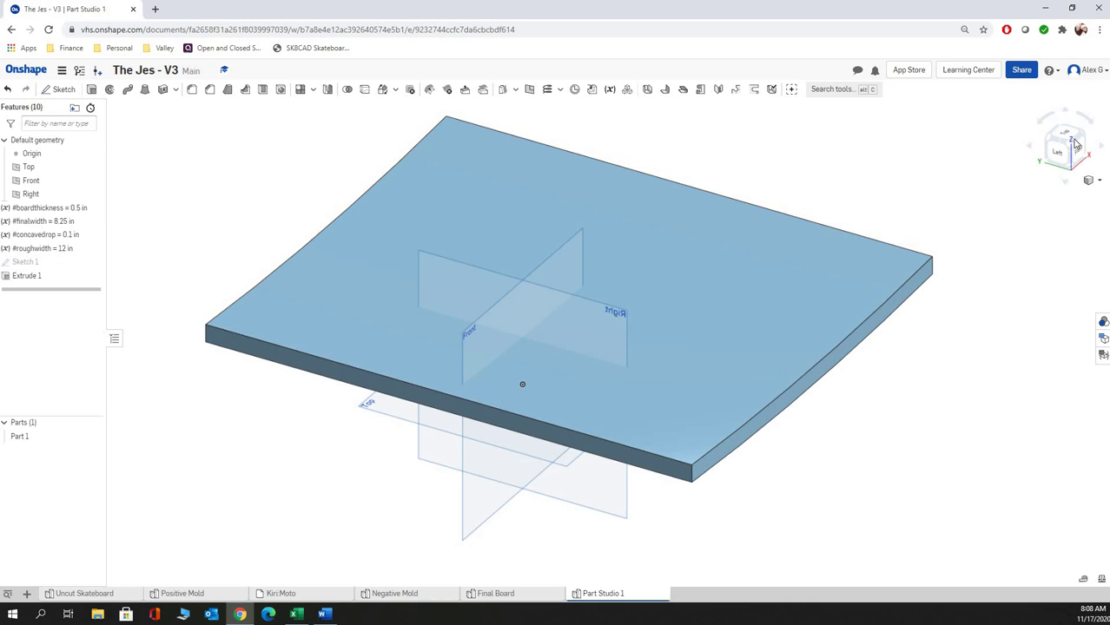
Set the #concavedrop variable to 0.15 in and check the driven dimension in the cross-section sketch.
{"action": "scroll", "coordinate": [562, 365], "scroll_direction": "down", "scroll_amount": 3}
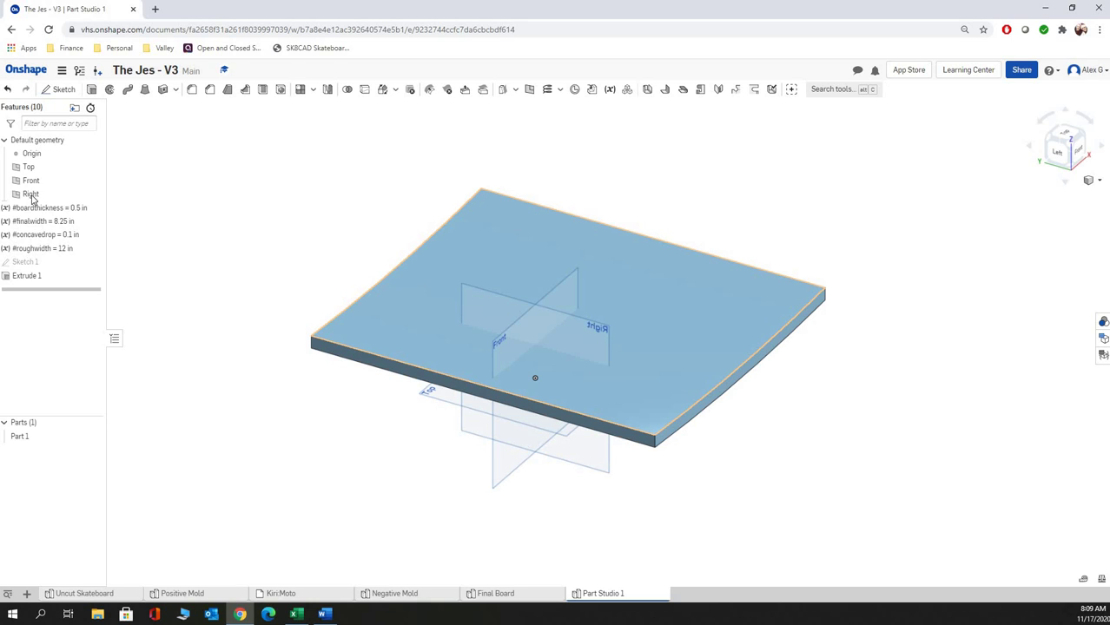
{"action": "left_click", "coordinate": [55, 222]}
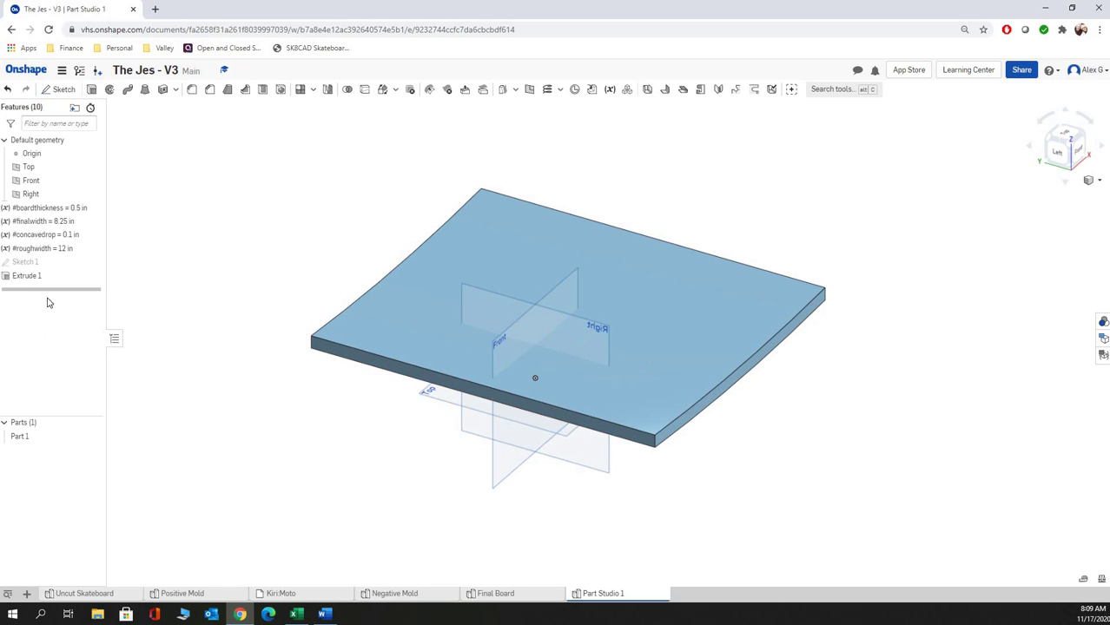
{"action": "left_click", "coordinate": [1081, 153]}
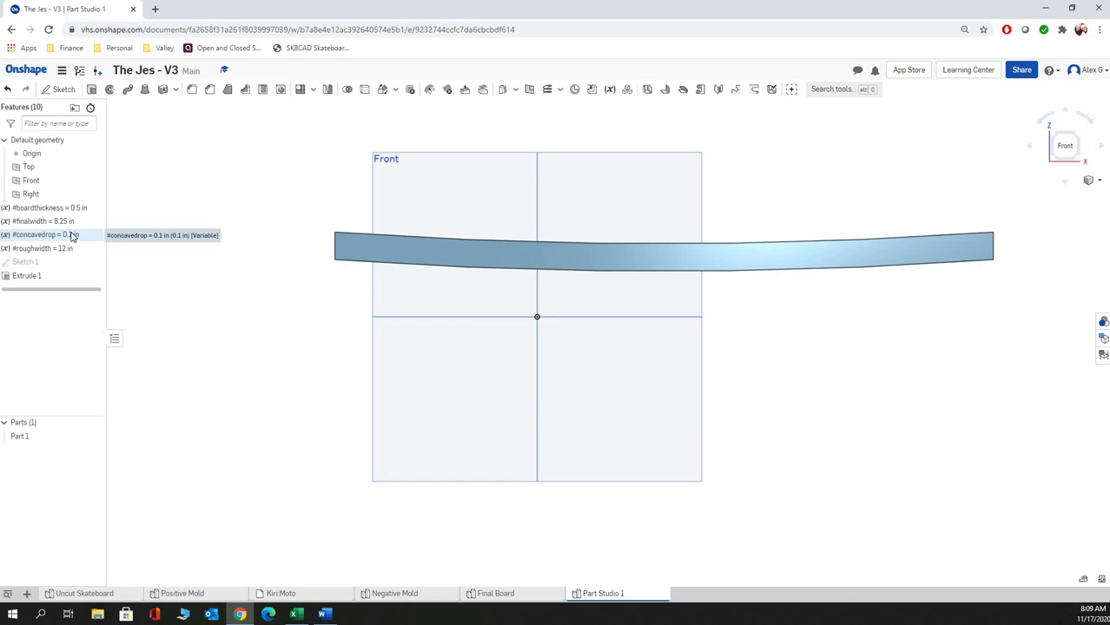
{"action": "double_click", "coordinate": [73, 235]}
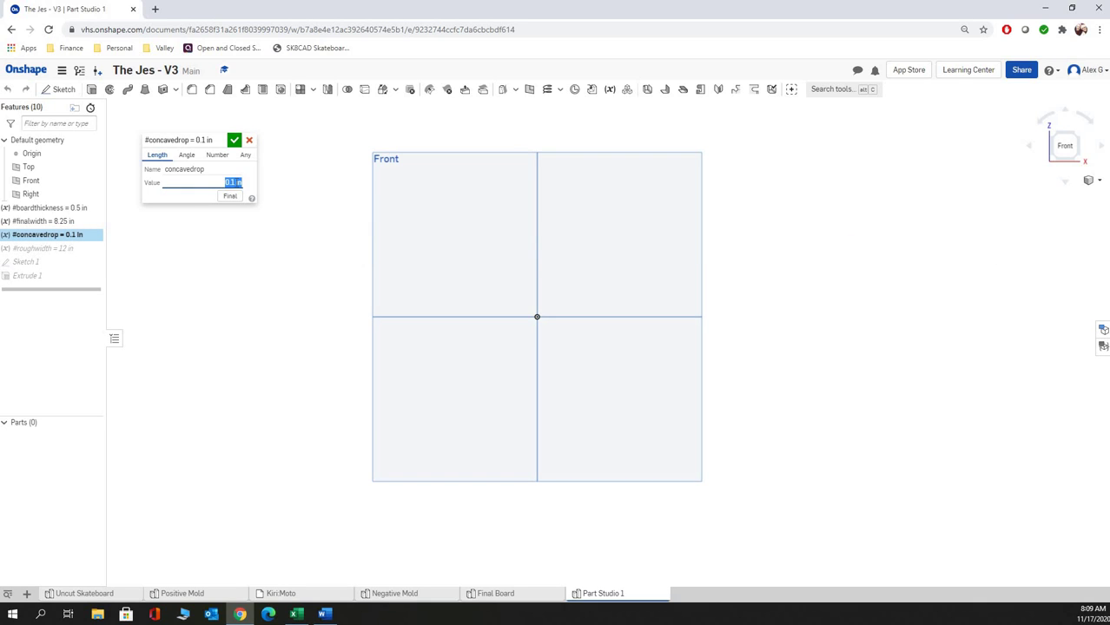
{"action": "left_click", "coordinate": [233, 183]}
{"action": "left_click", "coordinate": [234, 140]}
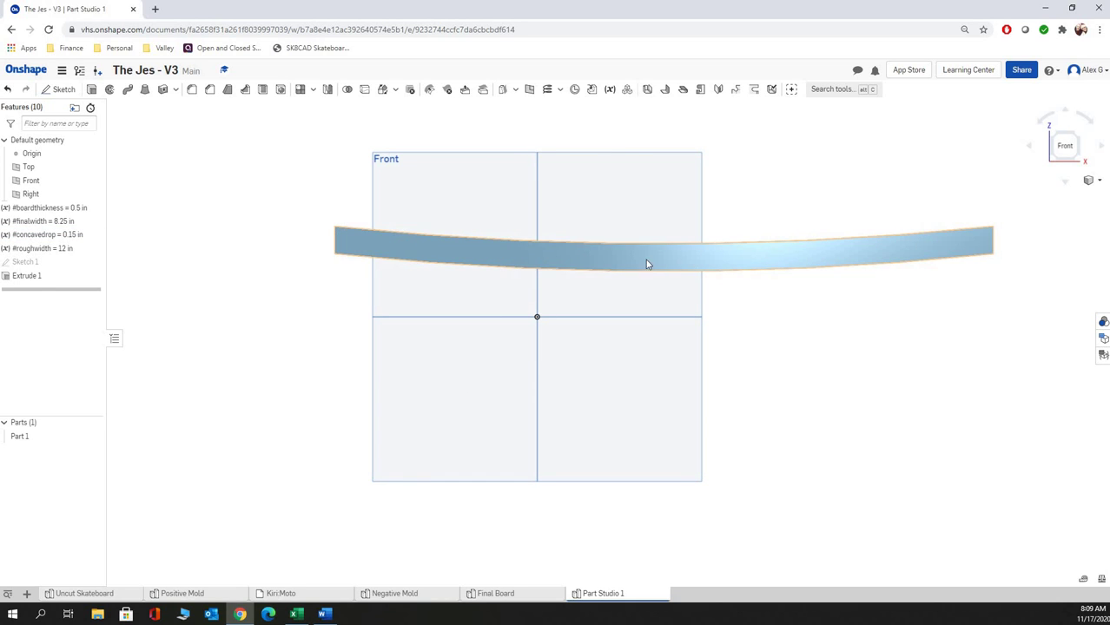
{"action": "double_click", "coordinate": [21, 262]}
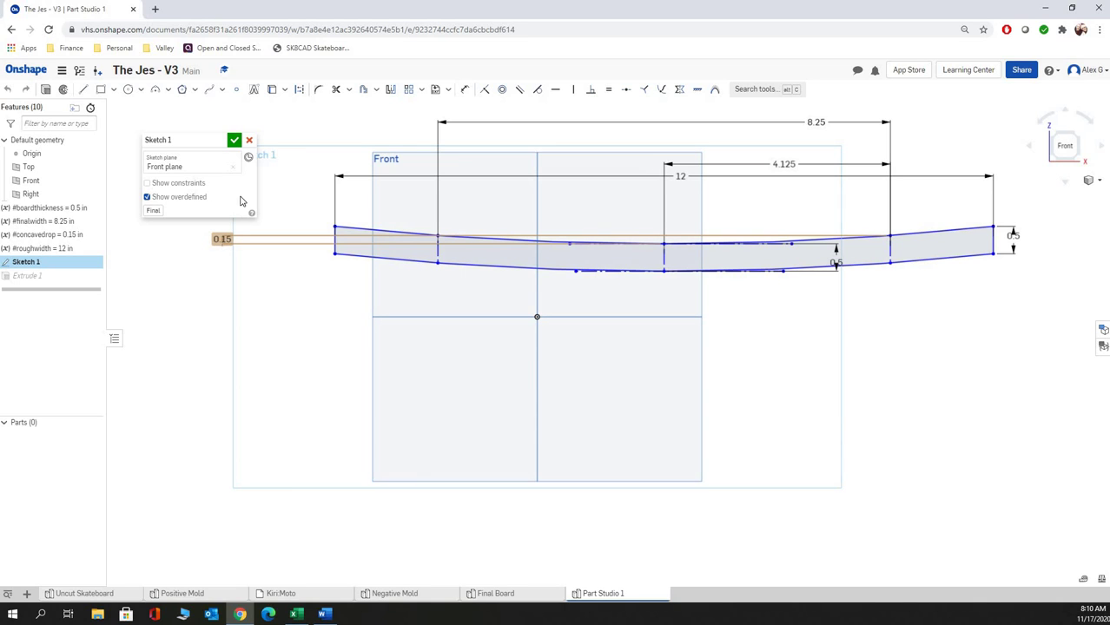
{"action": "left_click", "coordinate": [234, 140]}
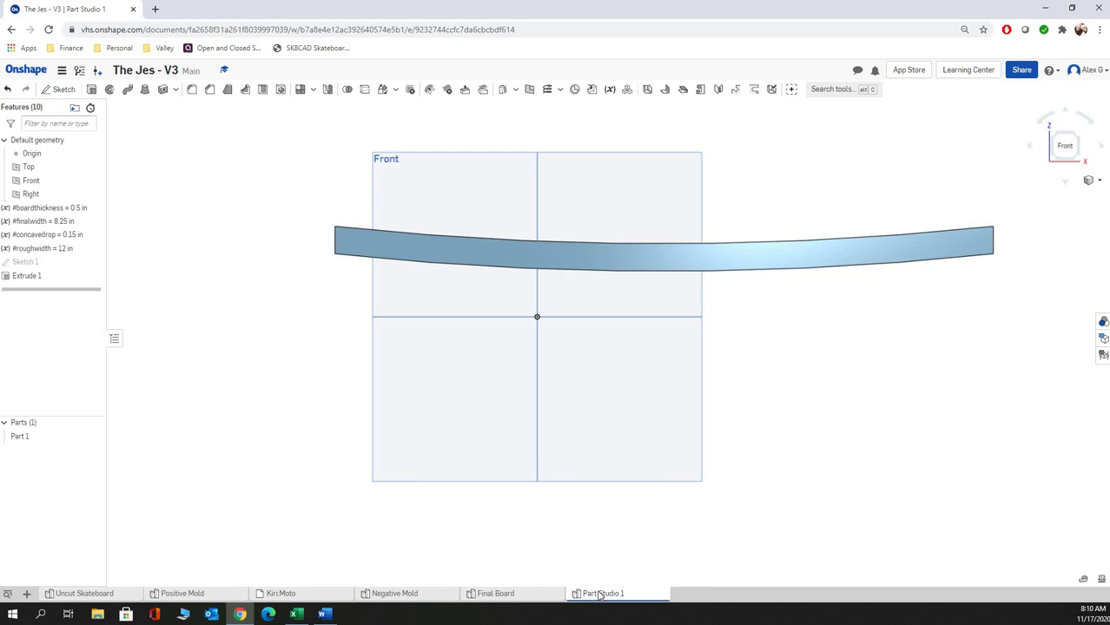
Rename the Part Studio 1 tab as Uncut Skateboard V.
{"action": "right_click", "coordinate": [598, 595]}
{"action": "left_click", "coordinate": [605, 502]}
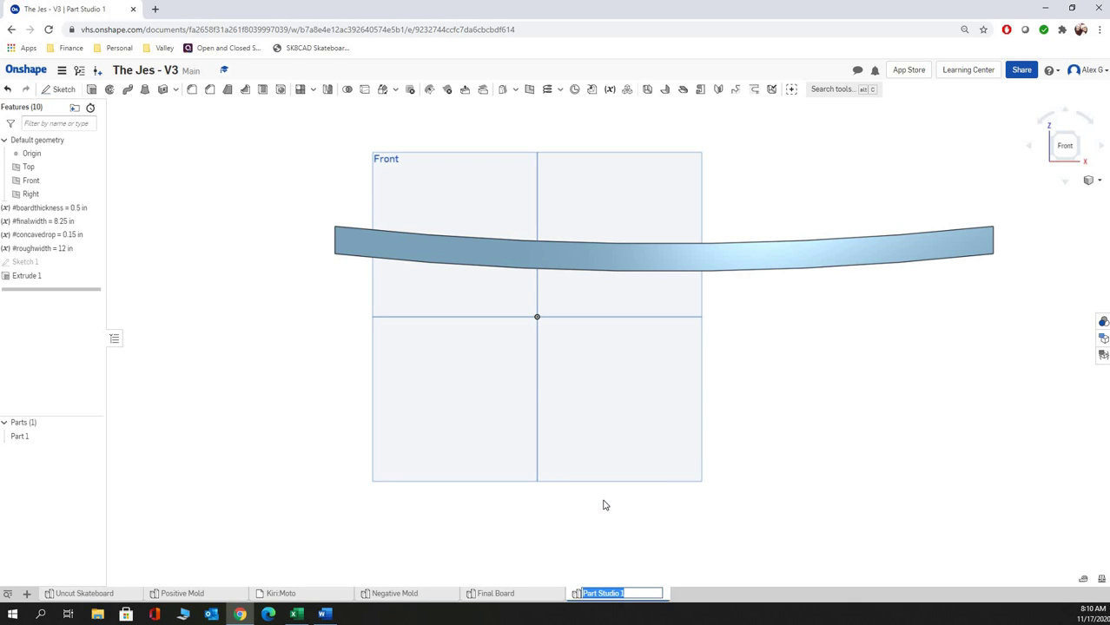
{"action": "type", "text": "Uncut Skateboard V"}
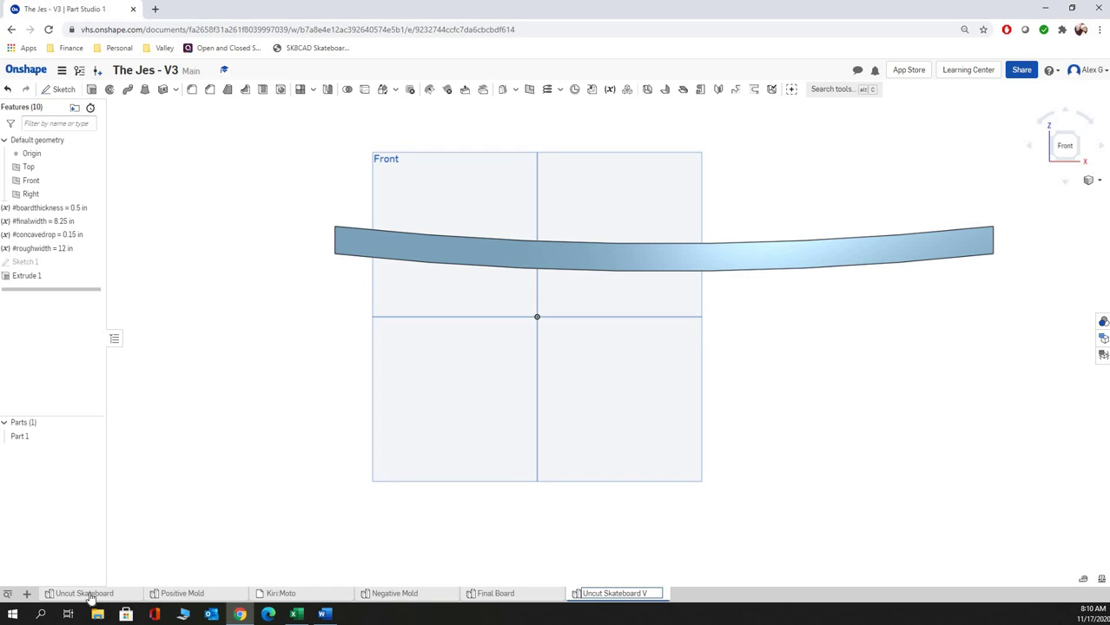
{"action": "left_click", "coordinate": [708, 547]}
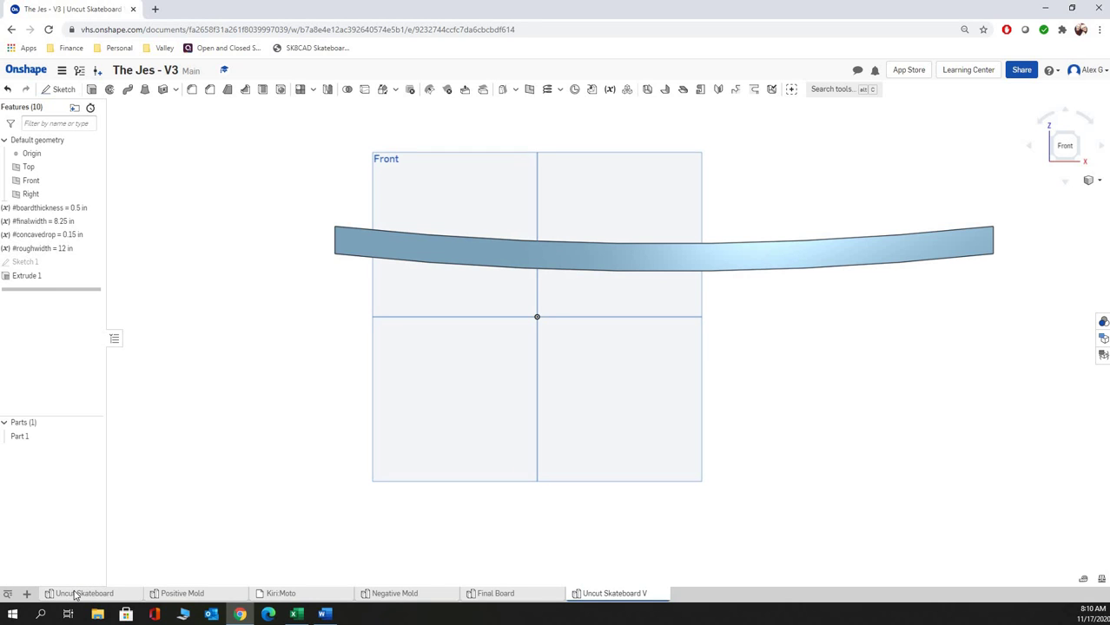
Examine the complete board model in the Uncut Skateboard studio and return to the curved blank in Uncut Skateboard V.
{"action": "left_click", "coordinate": [76, 593]}
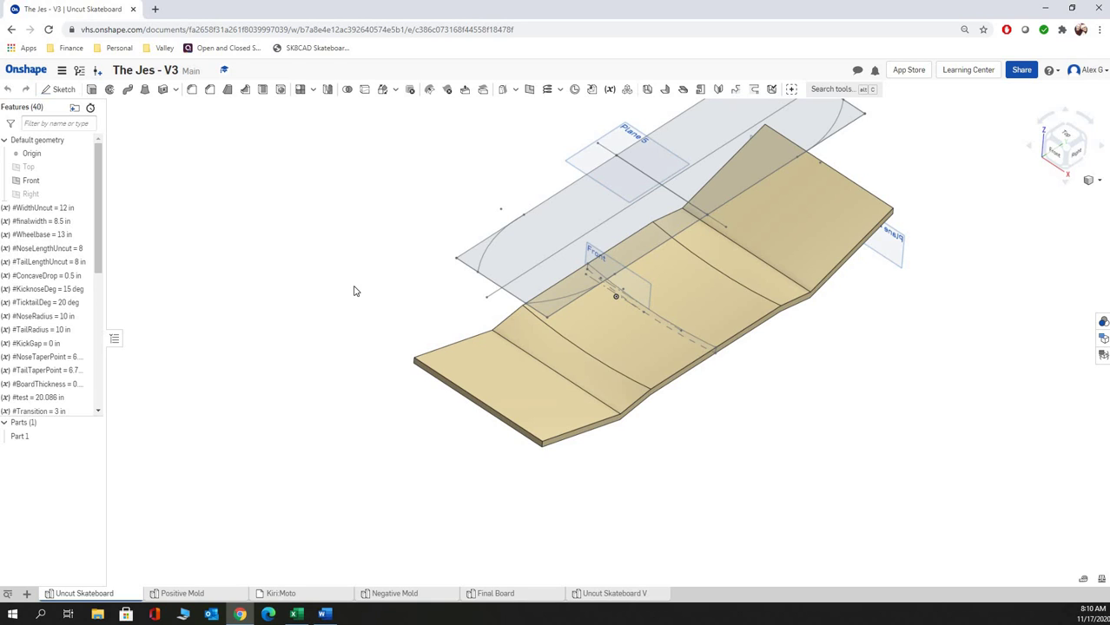
{"action": "left_click", "coordinate": [612, 594]}
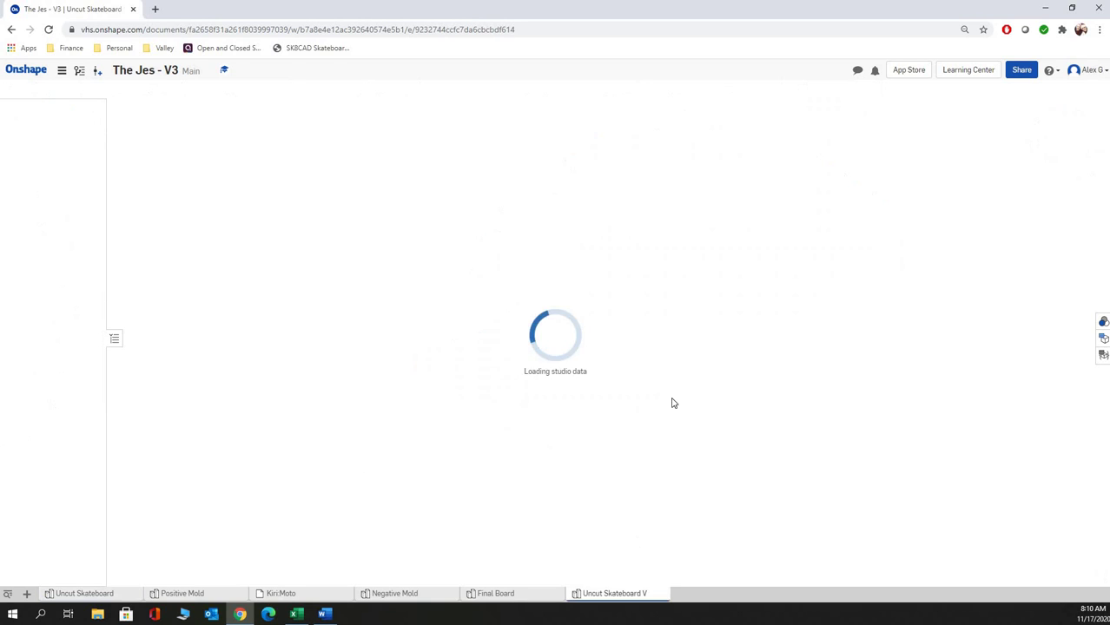
{"action": "left_click", "coordinate": [1041, 151]}
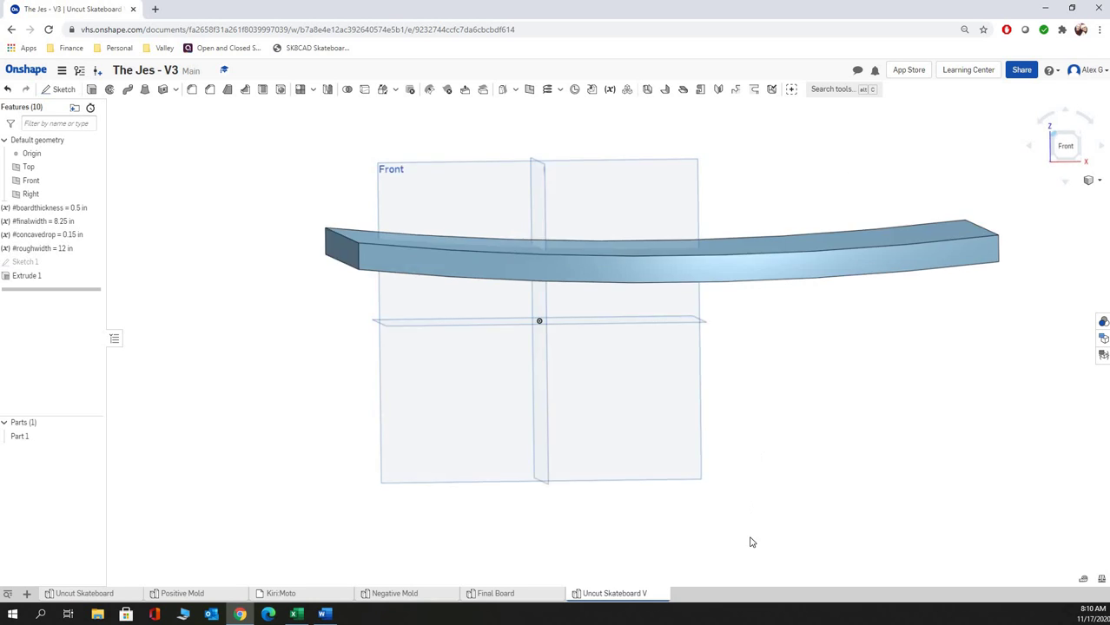